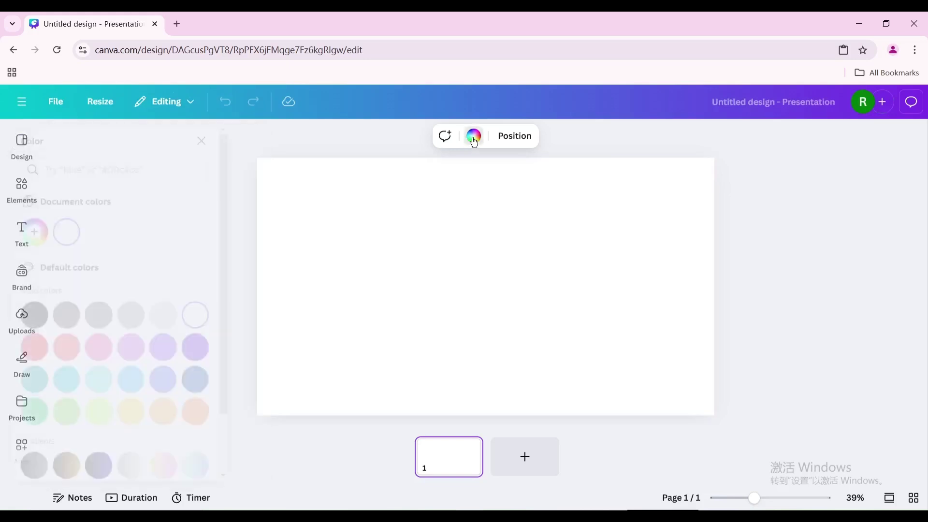
# Fill the page background with the default pale green-to-blue gradient
pyautogui.scroll(-2, 193, 385)
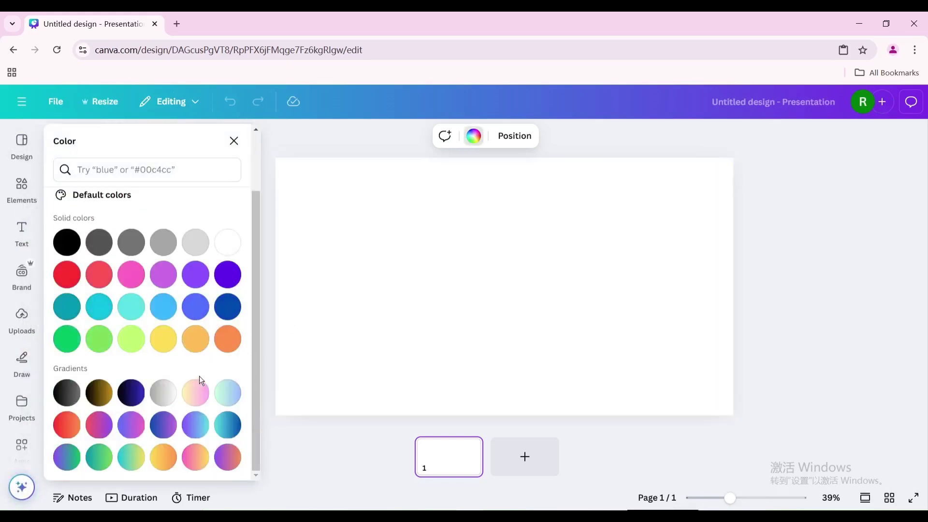
pyautogui.click(227, 392)
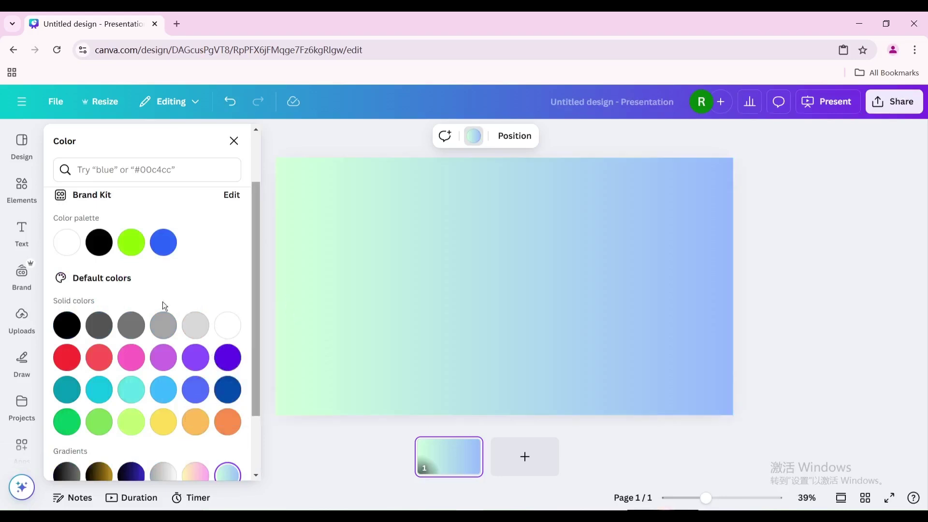
# Add a rounded square and fill it with the turquoise-to-dark-blue gradient in the vertical, top-to-bottom style
pyautogui.click(21, 184)
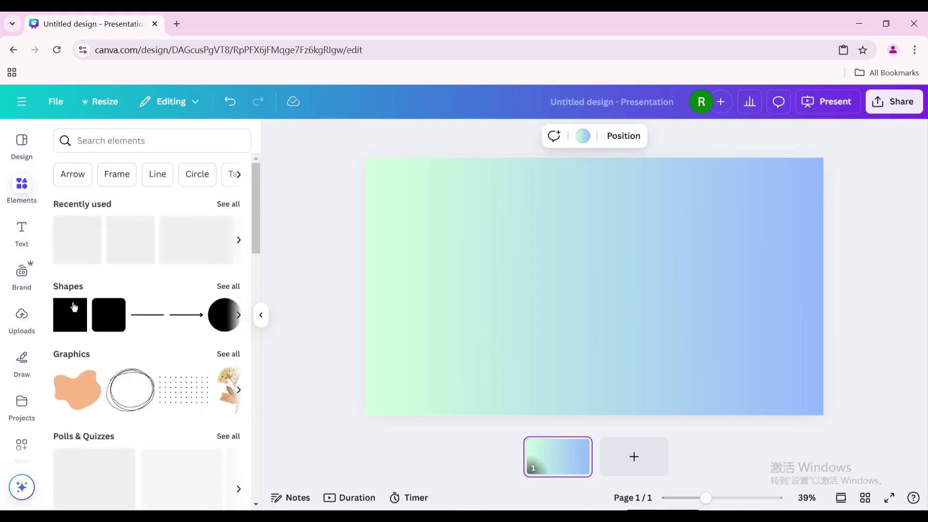
pyautogui.click(115, 310)
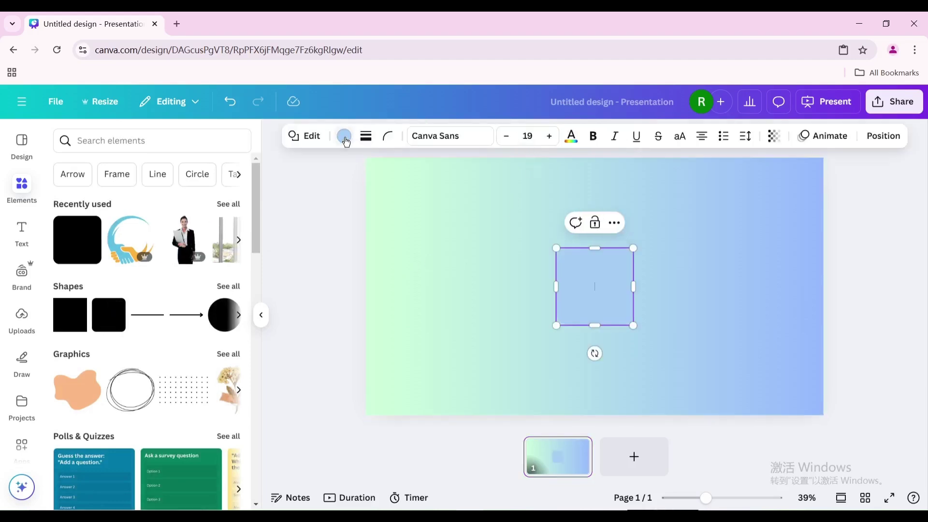
pyautogui.click(344, 136)
pyautogui.scroll(-3, 137, 326)
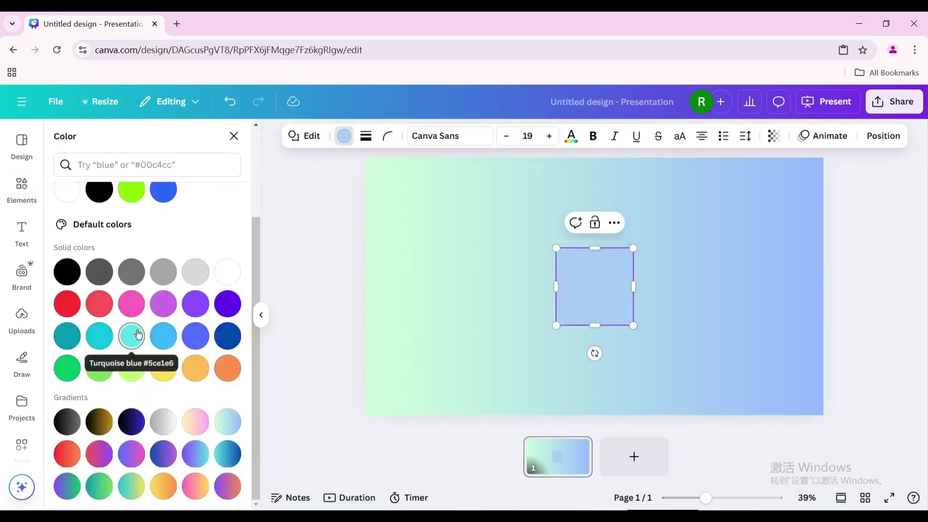
pyautogui.click(226, 457)
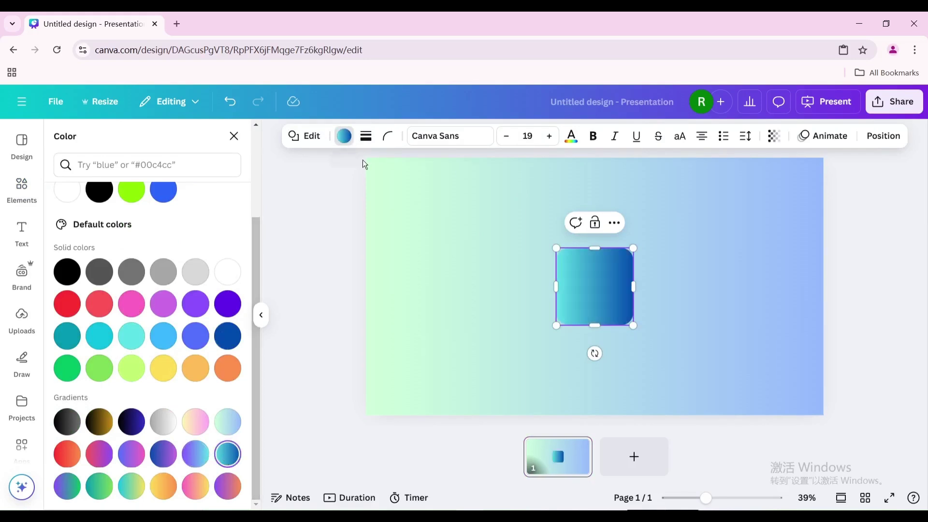
pyautogui.scroll(3, 134, 203)
pyautogui.click(67, 229)
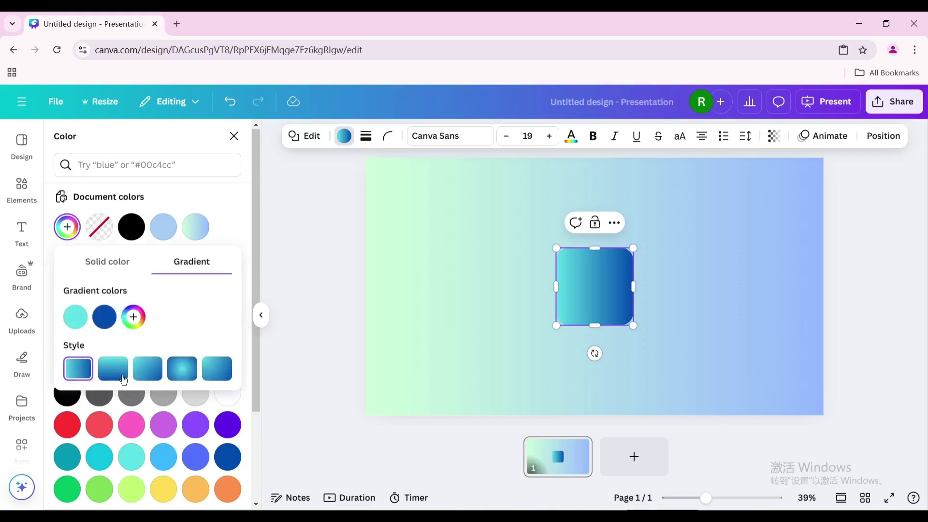
pyautogui.click(117, 380)
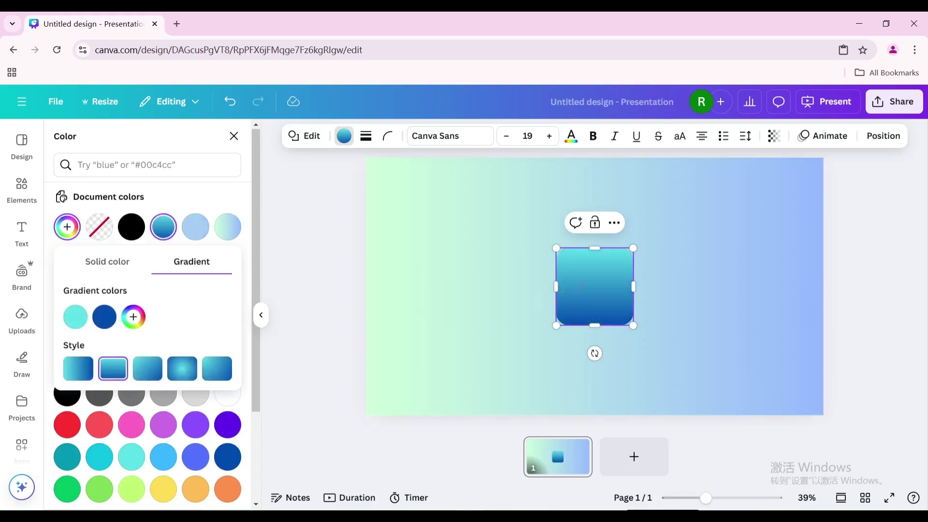
# Move the rounded square to the page's lower-left area and stretch it into a tall card
pyautogui.click(446, 317)
pyautogui.moveTo(599, 286); pyautogui.dragTo(418, 329)
pyautogui.moveTo(417, 293); pyautogui.dragTo(416, 251)
pyautogui.moveTo(454, 312); pyautogui.dragTo(437, 347)
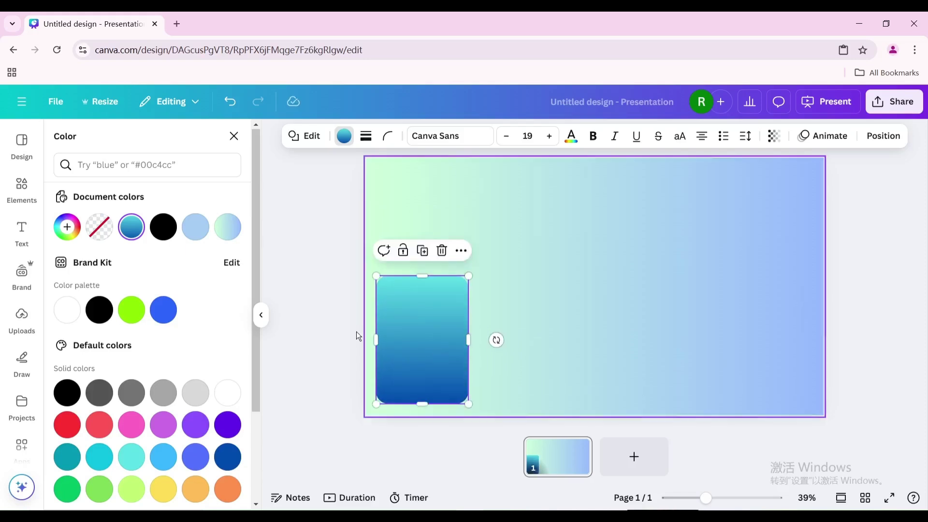
pyautogui.click(521, 294)
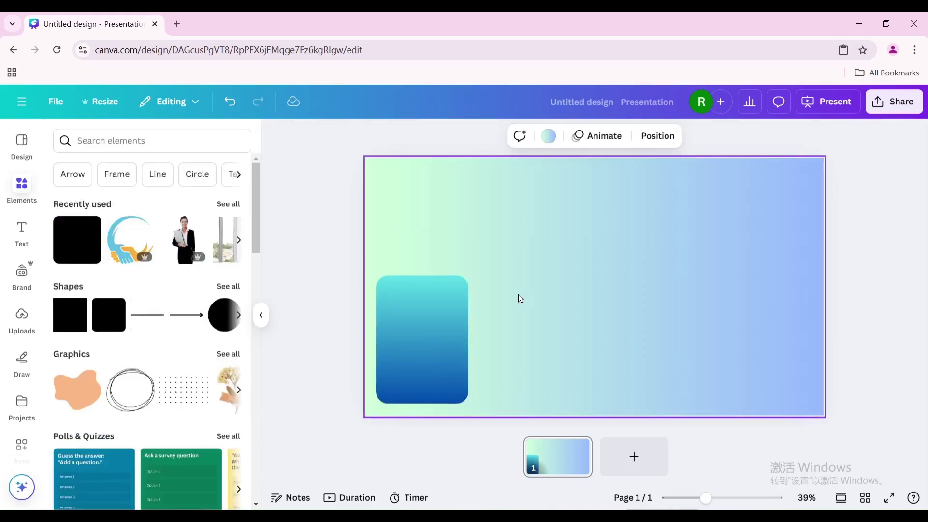
pyautogui.click(440, 321)
pyautogui.moveTo(469, 337); pyautogui.dragTo(523, 323)
# Duplicate the card three times to form an evenly spaced row of four and centre the row on the page
pyautogui.click(425, 251)
pyautogui.click(530, 250)
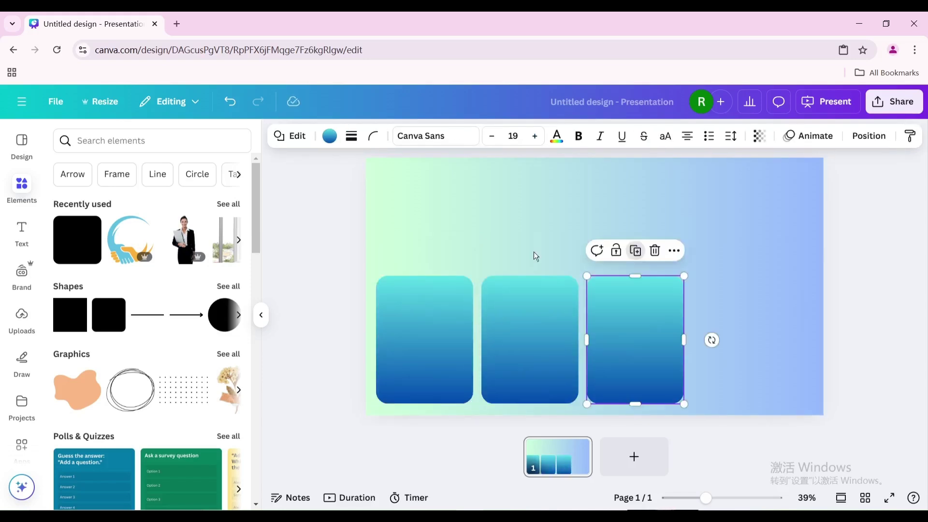
pyautogui.click(638, 252)
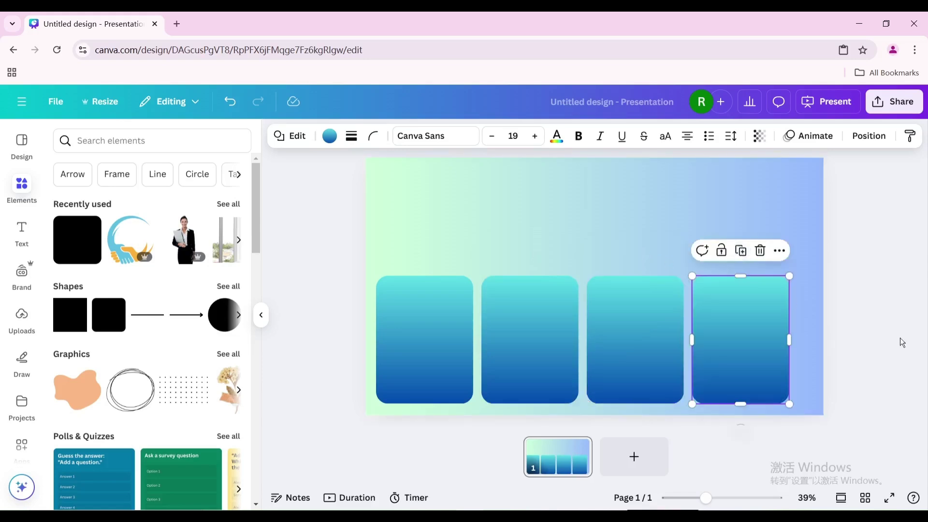
pyautogui.moveTo(892, 339); pyautogui.dragTo(447, 336)
pyautogui.click(343, 319)
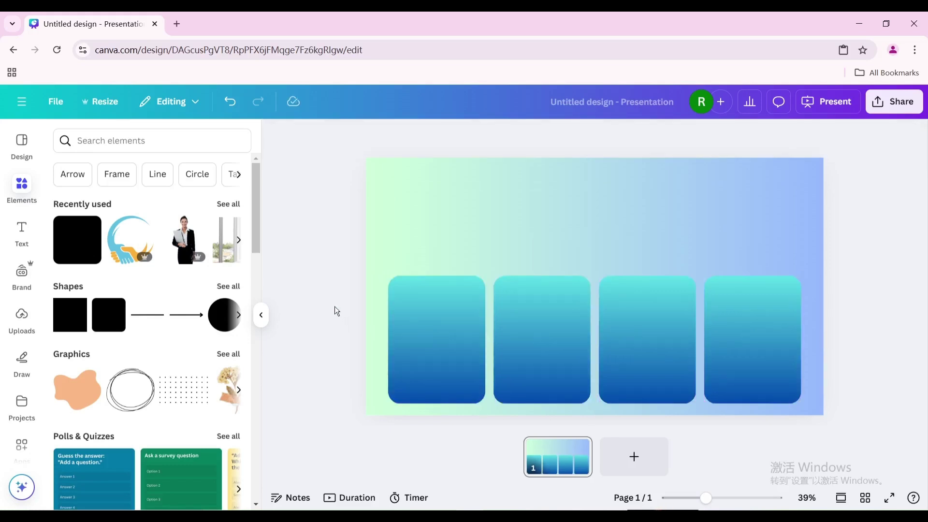
# Insert the recently used photo of the man holding a cup and remove its background
pyautogui.click(227, 205)
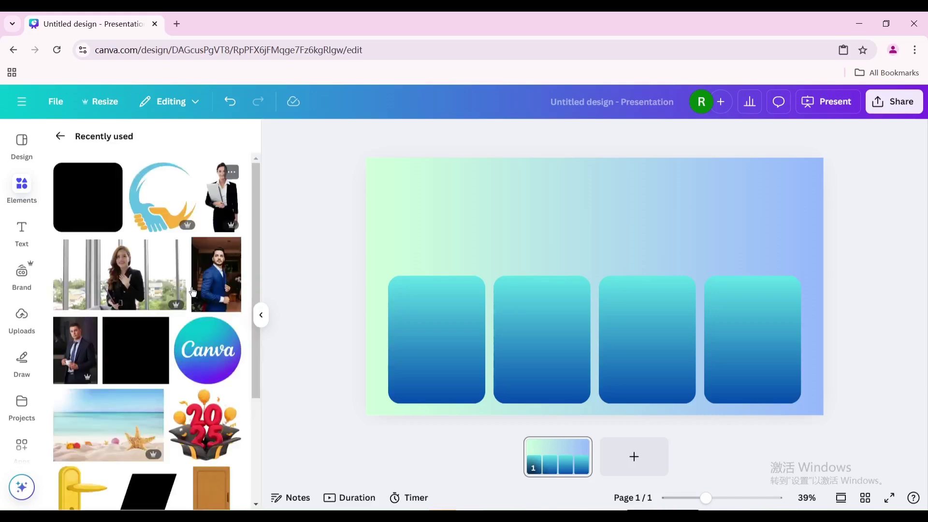
pyautogui.click(75, 351)
pyautogui.click(470, 137)
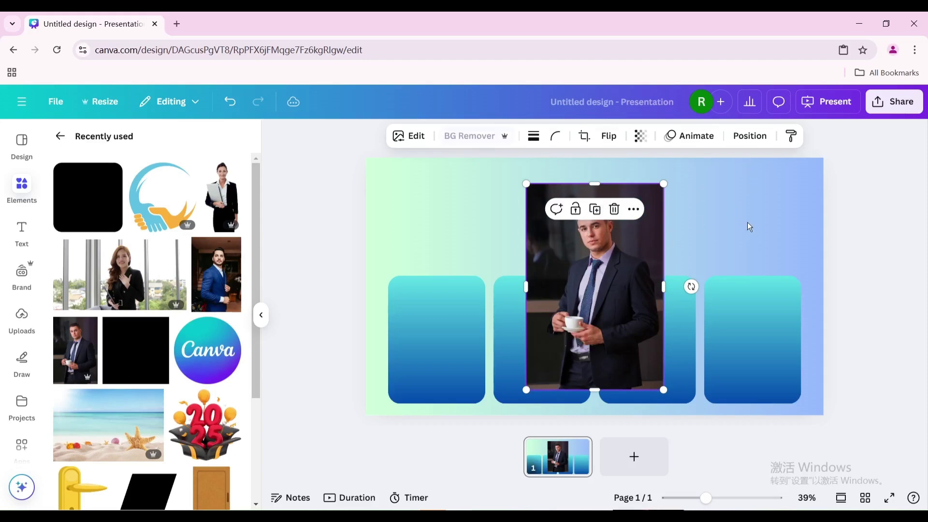
# Crop the top of the cup-holding man's photo, then shrink and align it over the first card with his head above the edge
pyautogui.click(619, 239)
pyautogui.moveTo(596, 192); pyautogui.dragTo(601, 202)
pyautogui.moveTo(607, 263); pyautogui.dragTo(448, 276)
pyautogui.moveTo(368, 212); pyautogui.dragTo(400, 260)
pyautogui.moveTo(452, 321); pyautogui.dragTo(439, 321)
pyautogui.click(530, 246)
pyautogui.click(446, 323)
pyautogui.press('Right')
pyautogui.press('Right')
pyautogui.press('Right')
pyautogui.press('Right')
pyautogui.click(495, 214)
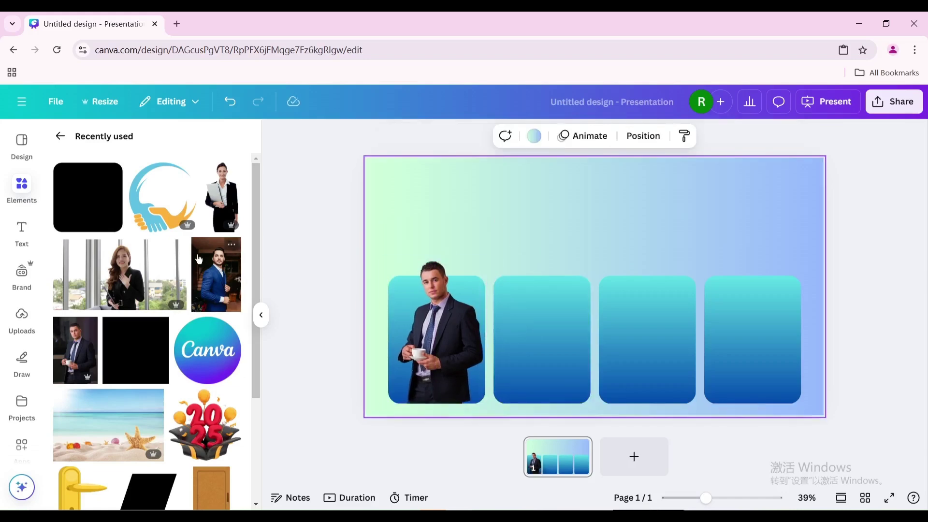
# Insert the photo of the man in the blue suit, remove its background and crop the empty top and right side
pyautogui.click(217, 275)
pyautogui.click(476, 134)
pyautogui.moveTo(623, 184); pyautogui.dragTo(623, 209)
pyautogui.moveTo(664, 300); pyautogui.dragTo(643, 300)
# Shrink the blue-suited man's photo and align it with the bottom of the second card
pyautogui.moveTo(526, 207); pyautogui.dragTo(544, 220)
pyautogui.moveTo(572, 282); pyautogui.dragTo(521, 297)
pyautogui.moveTo(486, 240); pyautogui.dragTo(499, 260)
pyautogui.moveTo(540, 305); pyautogui.dragTo(541, 310)
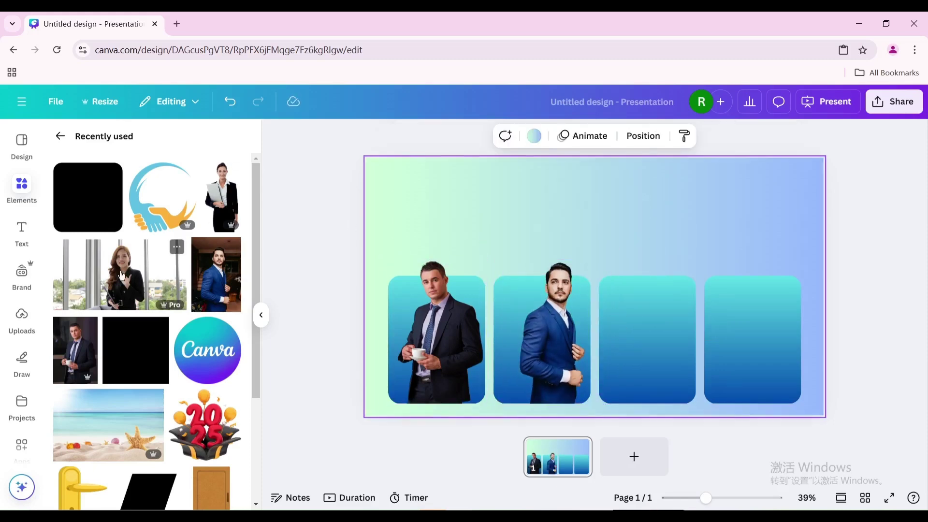
# Insert the photo of the long-haired woman, remove its background and crop the empty areas around her
pyautogui.click(119, 274)
pyautogui.click(469, 136)
pyautogui.moveTo(593, 182)
pyautogui.mouseDown()
pyautogui.moveTo(603, 204)
pyautogui.moveTo(602, 196)
pyautogui.mouseUp()
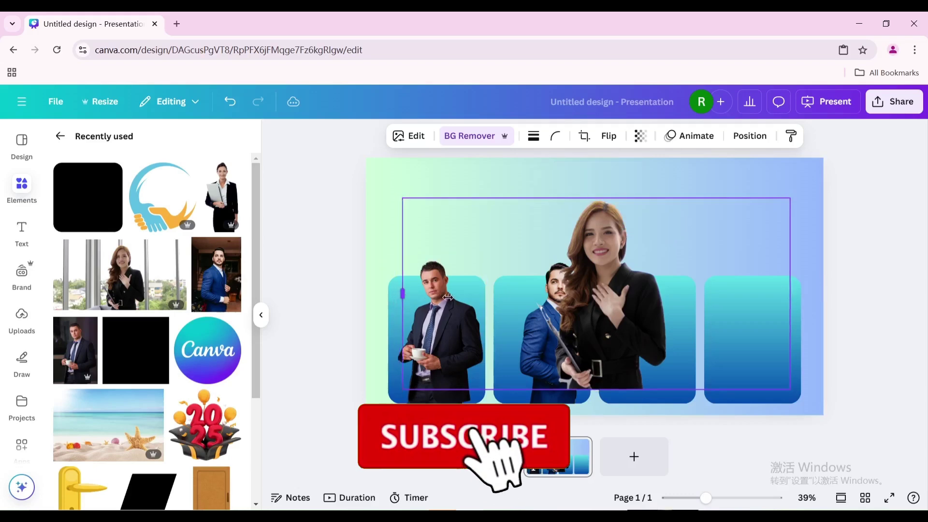
pyautogui.moveTo(401, 293); pyautogui.dragTo(533, 294)
pyautogui.moveTo(790, 294); pyautogui.dragTo(671, 294)
# Shrink the long-haired woman's photo and align it with the bottom of the third card
pyautogui.moveTo(533, 198); pyautogui.dragTo(566, 234)
pyautogui.moveTo(620, 307); pyautogui.dragTo(645, 320)
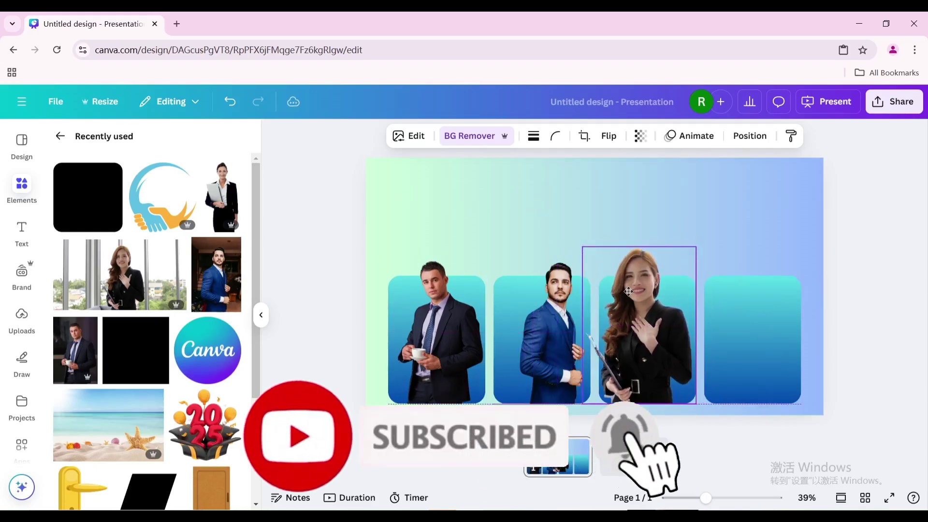
pyautogui.moveTo(583, 247); pyautogui.dragTo(592, 260)
pyautogui.click(715, 234)
pyautogui.click(641, 302)
pyautogui.click(723, 222)
# Place the cut-out of the woman holding a folder on the fourth card and shrink it to fit
pyautogui.moveTo(223, 188); pyautogui.dragTo(740, 300)
pyautogui.moveTo(690, 197); pyautogui.dragTo(726, 259)
pyautogui.click(682, 229)
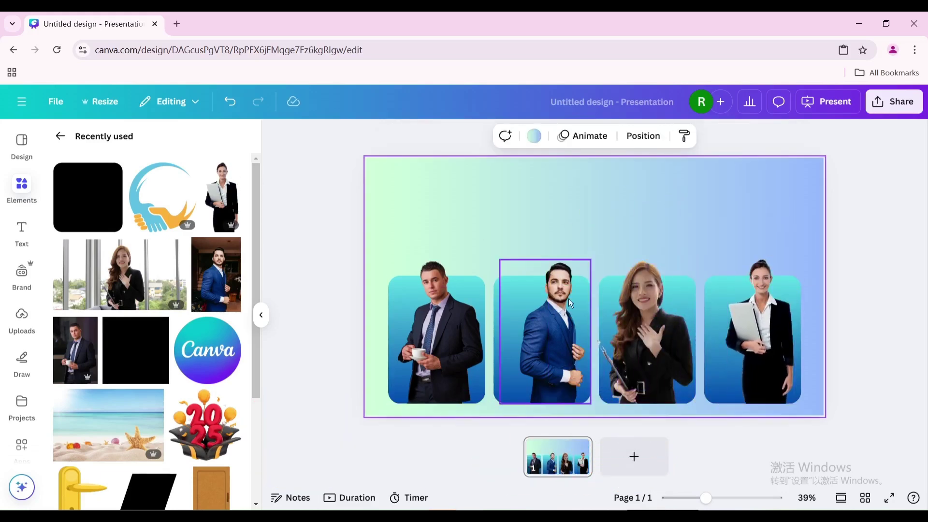
# Enlarge each of the four portraits slightly so their heads rise further above the cards
pyautogui.click(560, 290)
pyautogui.moveTo(499, 259); pyautogui.dragTo(488, 258)
pyautogui.click(393, 265)
pyautogui.moveTo(387, 258); pyautogui.dragTo(380, 256)
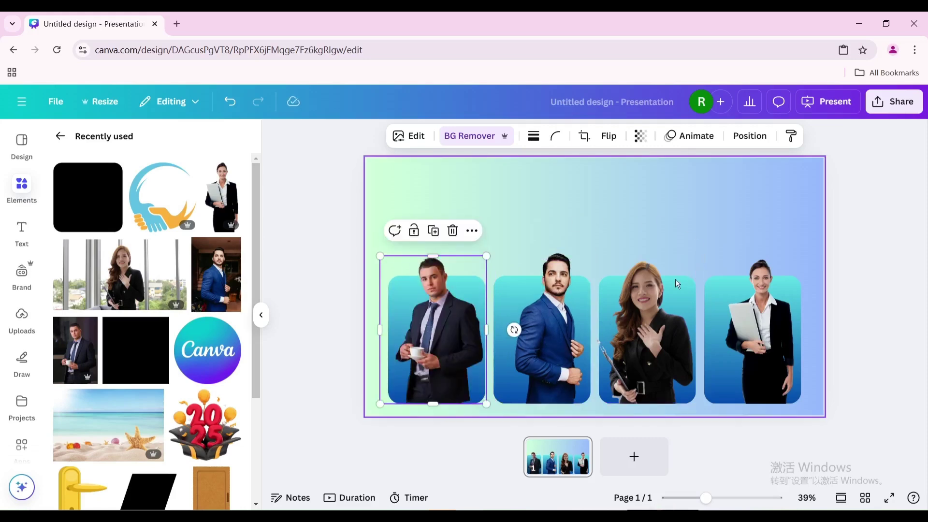
pyautogui.click(643, 280)
pyautogui.moveTo(596, 258); pyautogui.dragTo(593, 256)
pyautogui.click(769, 293)
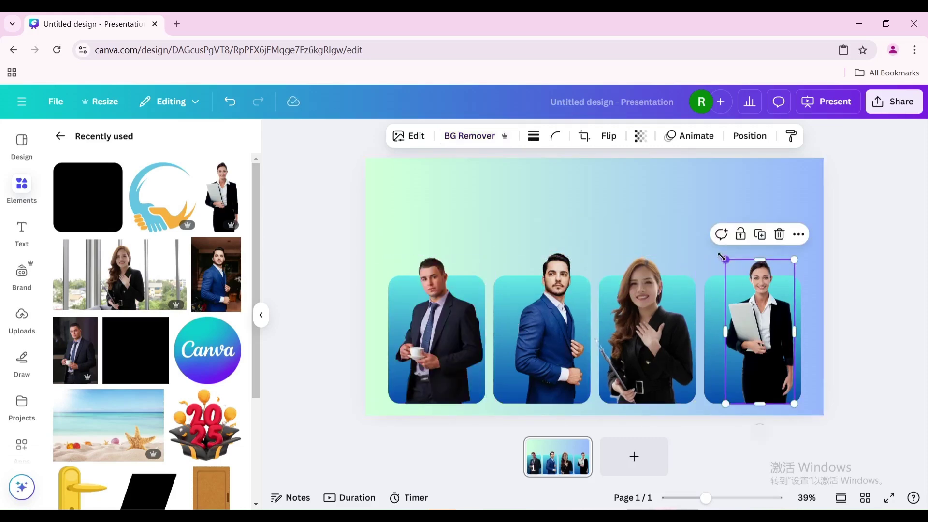
pyautogui.click(822, 251)
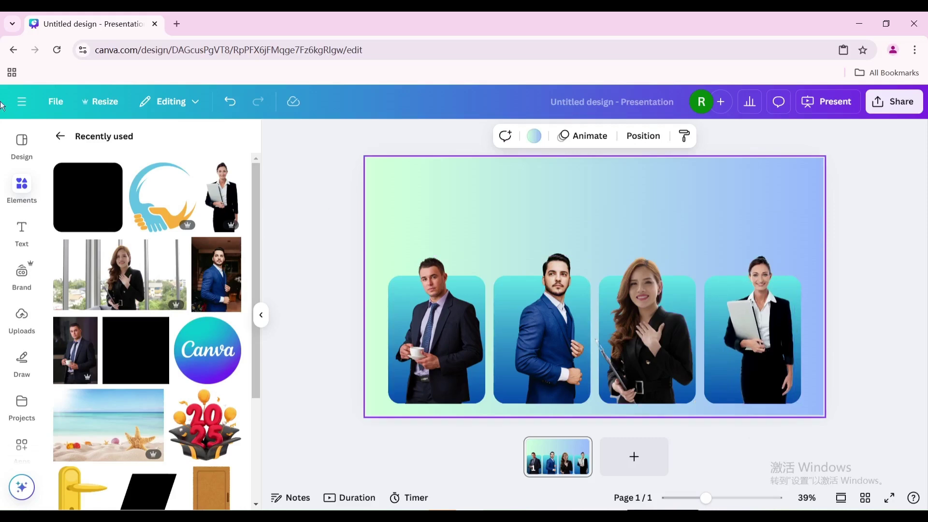
# Add a heading with the pasted text "Introduction of the team"
pyautogui.click(26, 234)
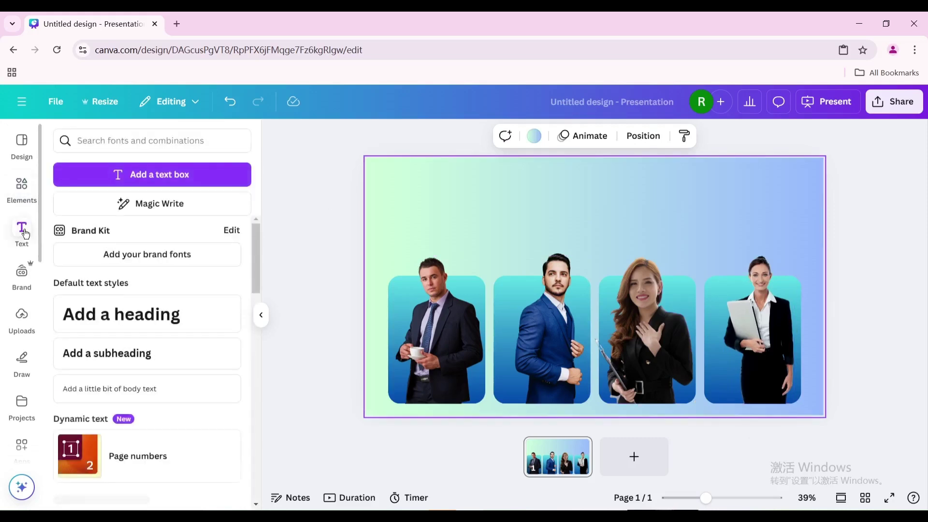
pyautogui.click(120, 319)
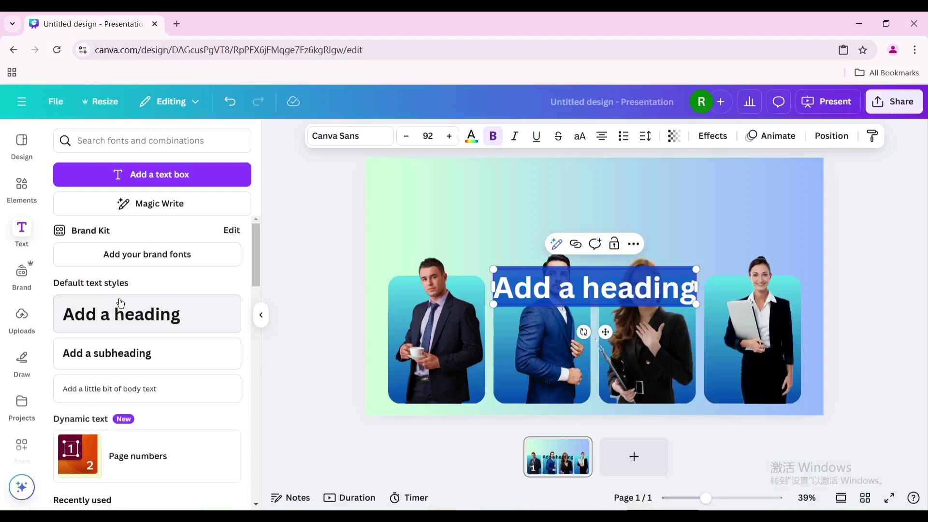
pyautogui.write('Introduction of the team')
pyautogui.press('BackSpace')
pyautogui.click(481, 220)
# Change the heading's font to Brush Script
pyautogui.click(477, 275)
pyautogui.click(372, 139)
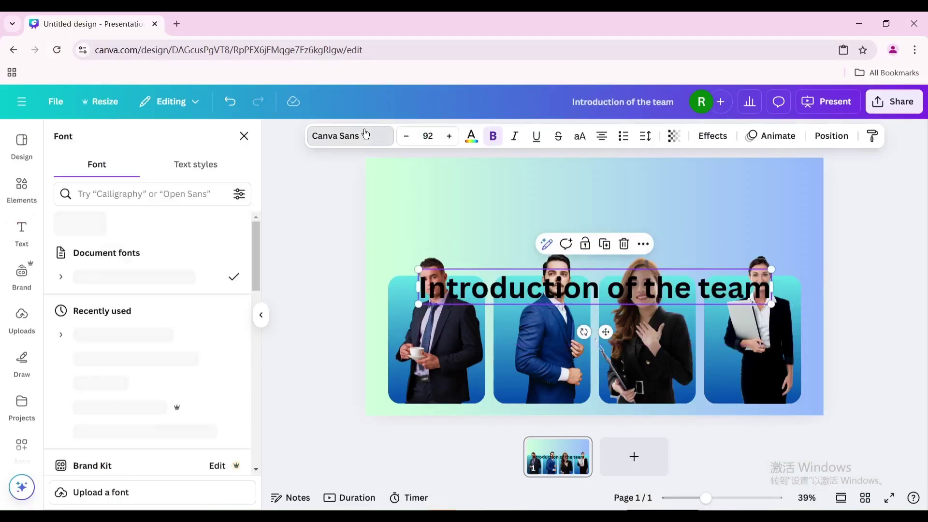
pyautogui.scroll(-1, 74, 280)
pyautogui.scroll(-10, 129, 307)
pyautogui.scroll(-3, 128, 325)
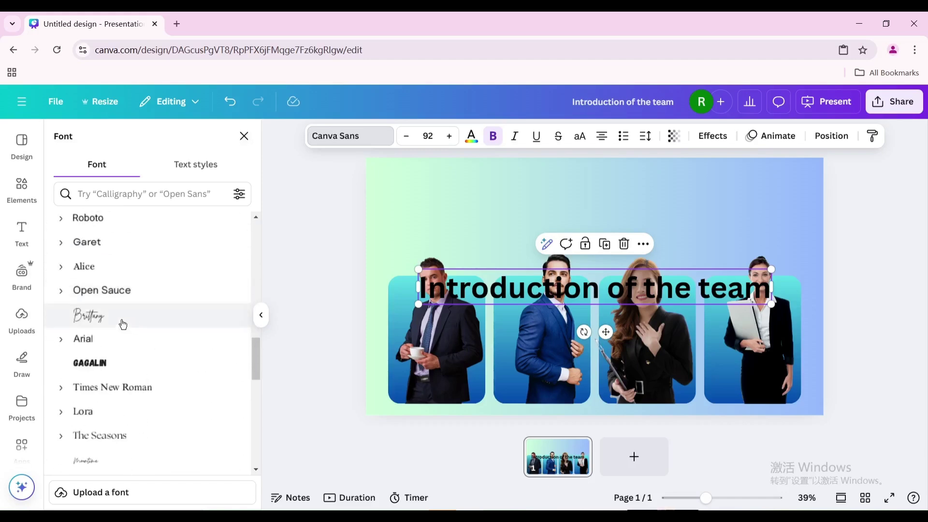
pyautogui.scroll(15, 119, 310)
pyautogui.scroll(-2, 111, 300)
pyautogui.click(96, 443)
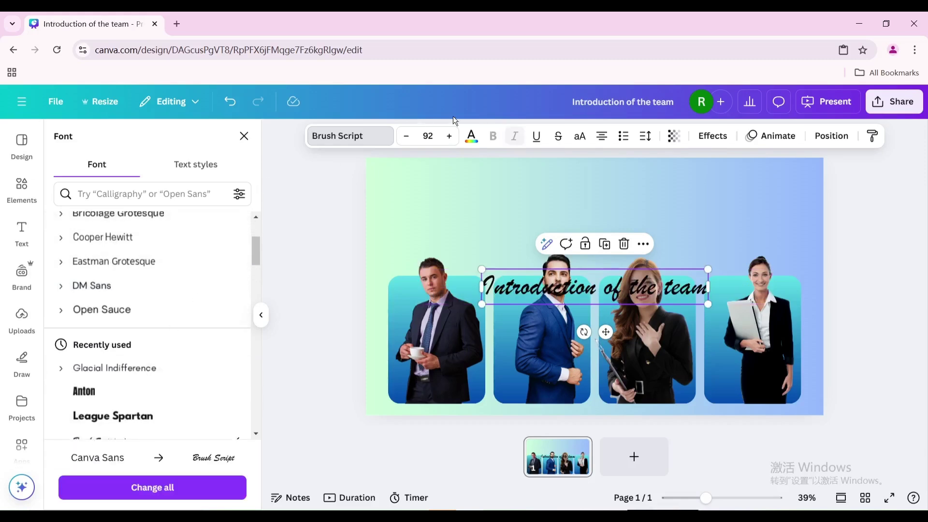
# Colour the heading with the default solid dark blue
pyautogui.click(471, 137)
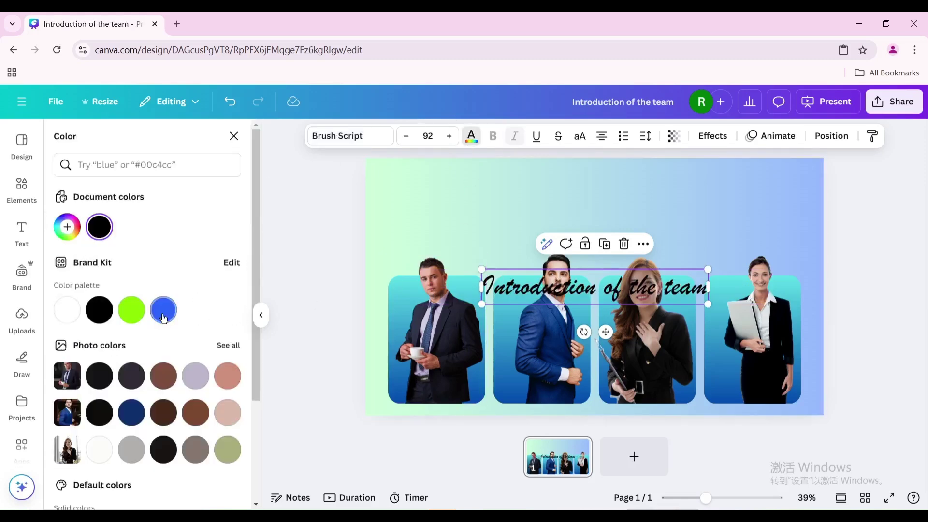
pyautogui.scroll(-3, 164, 322)
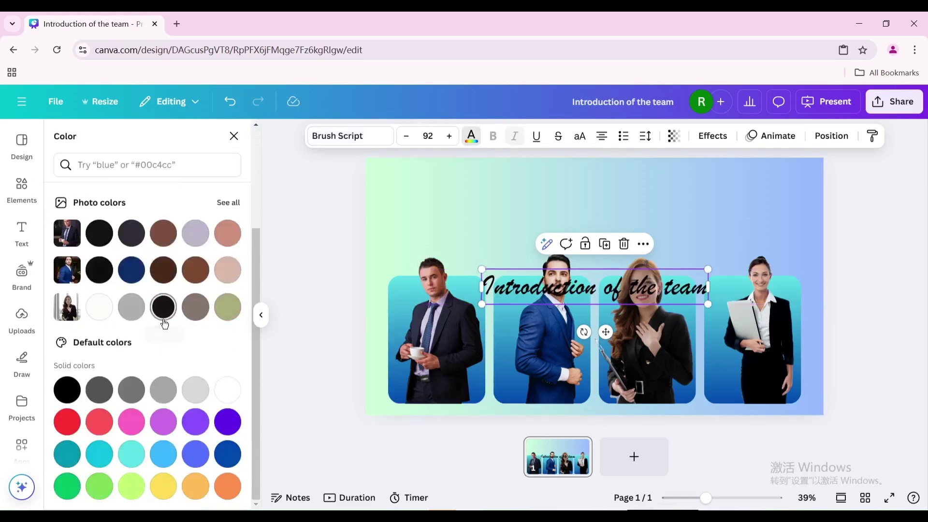
pyautogui.click(227, 454)
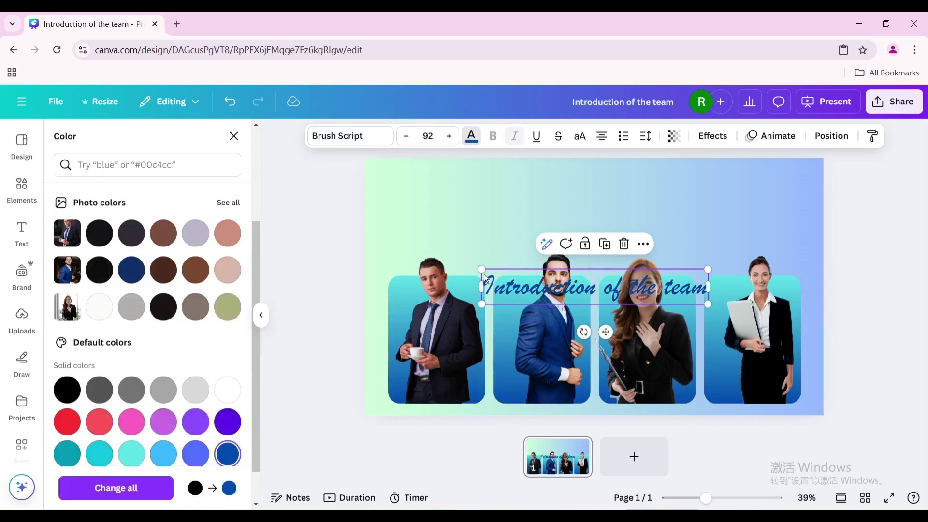
# Enlarge the heading and centre it above the row of portraits
pyautogui.moveTo(480, 268); pyautogui.dragTo(413, 259)
pyautogui.moveTo(519, 281); pyautogui.dragTo(588, 227)
pyautogui.click(384, 242)
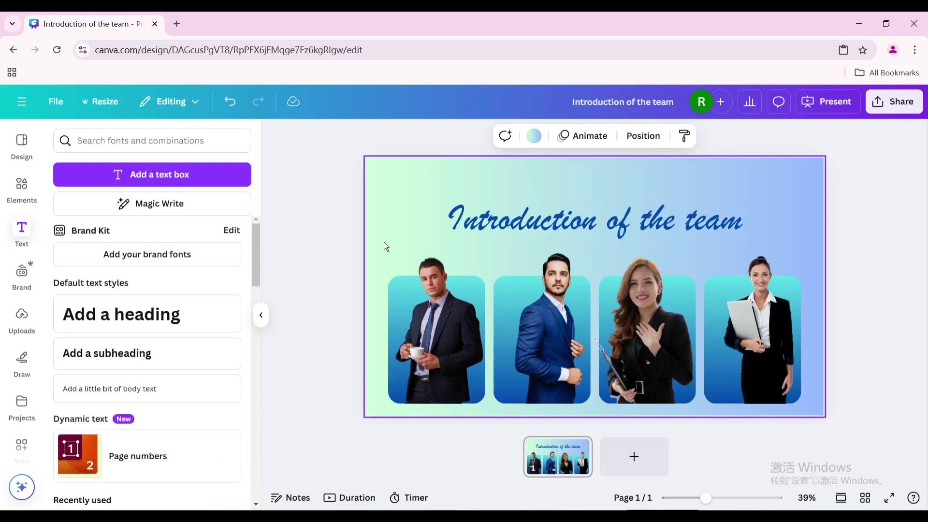
# Insert the recently used handshake circle graphic and place it small in the page's upper-left corner as a logo
pyautogui.click(22, 189)
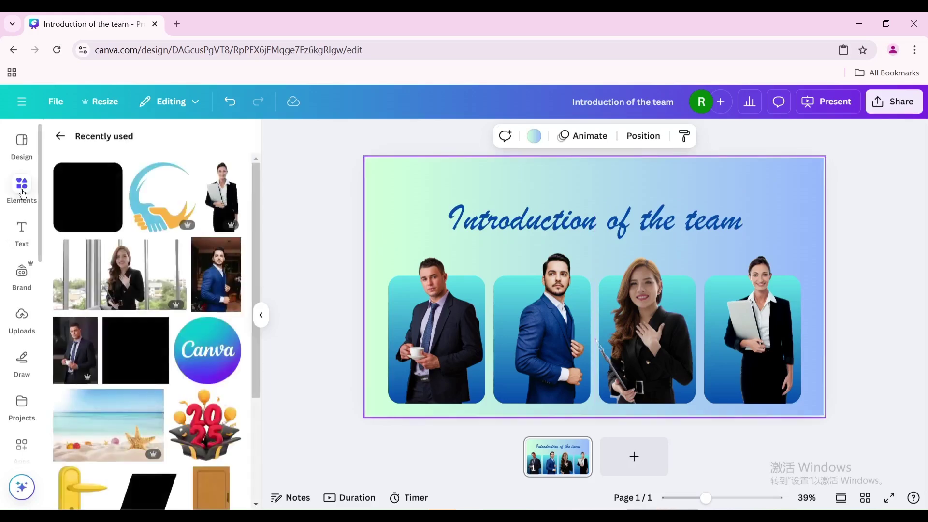
pyautogui.click(160, 207)
pyautogui.moveTo(618, 327); pyautogui.dragTo(398, 203)
pyautogui.click(338, 202)
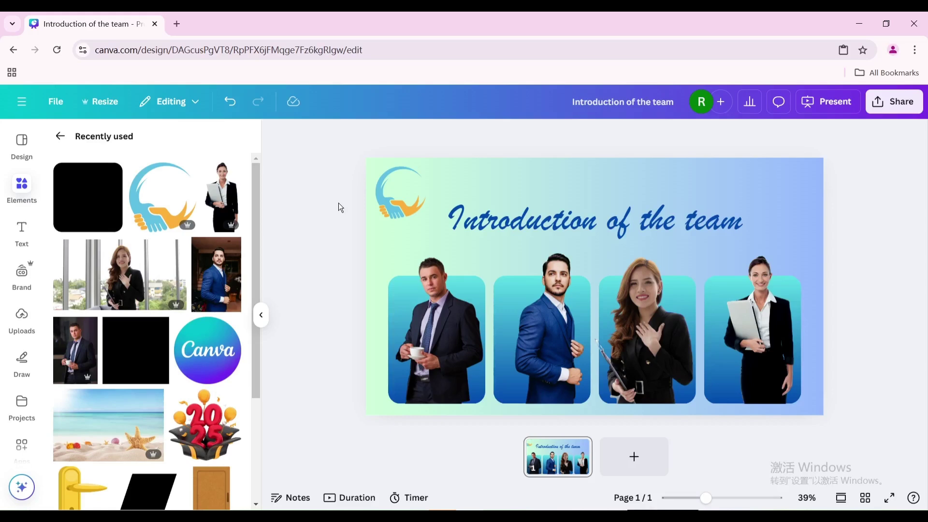
# Add a heading text box containing the first team member's name
pyautogui.click(31, 237)
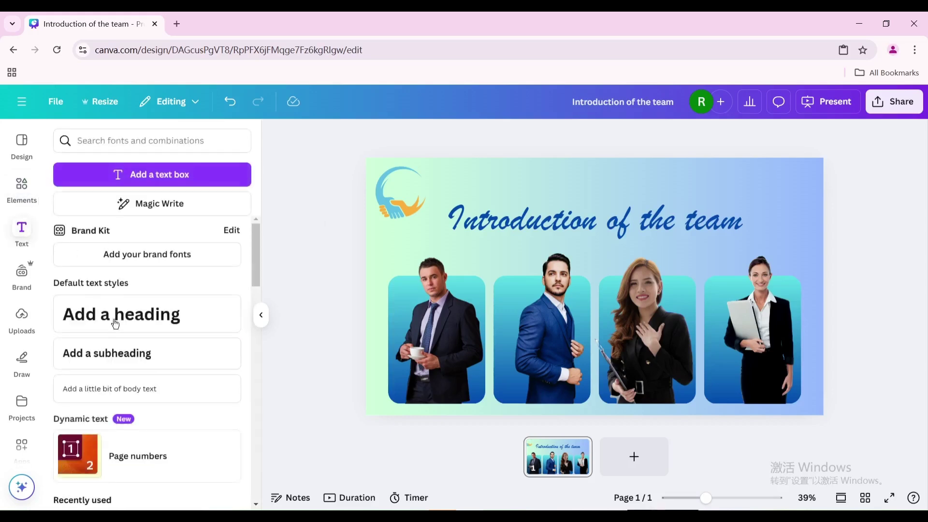
pyautogui.click(121, 315)
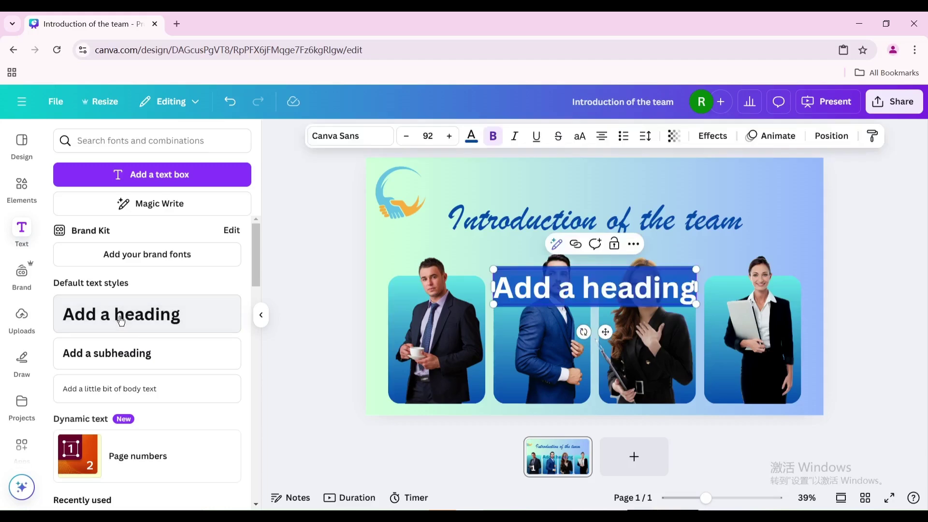
pyautogui.write('David')
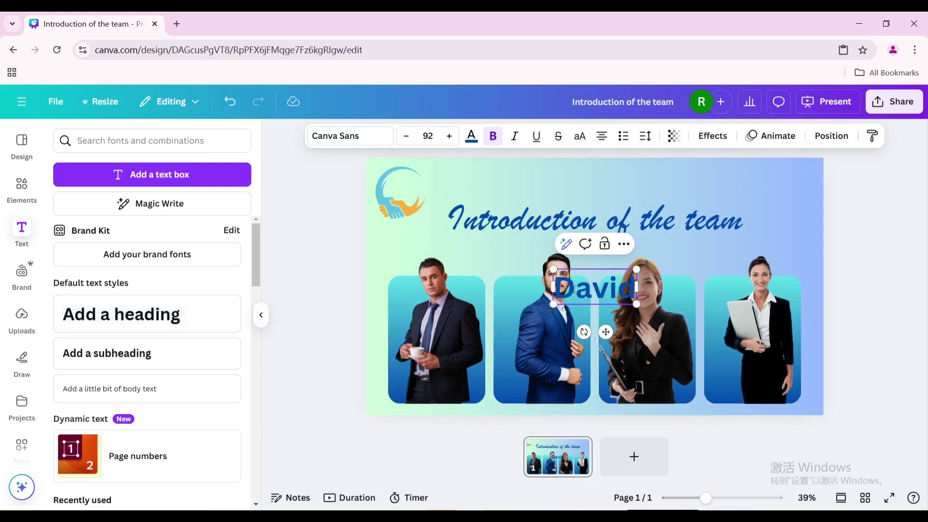
pyautogui.click(670, 265)
pyautogui.click(627, 283)
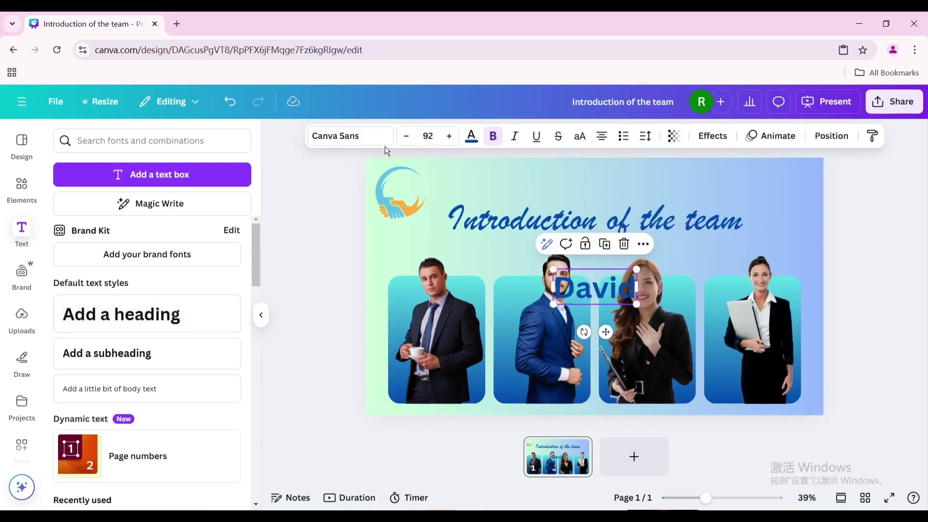
# Set the name text in the Anton font and colour it white
pyautogui.click(367, 138)
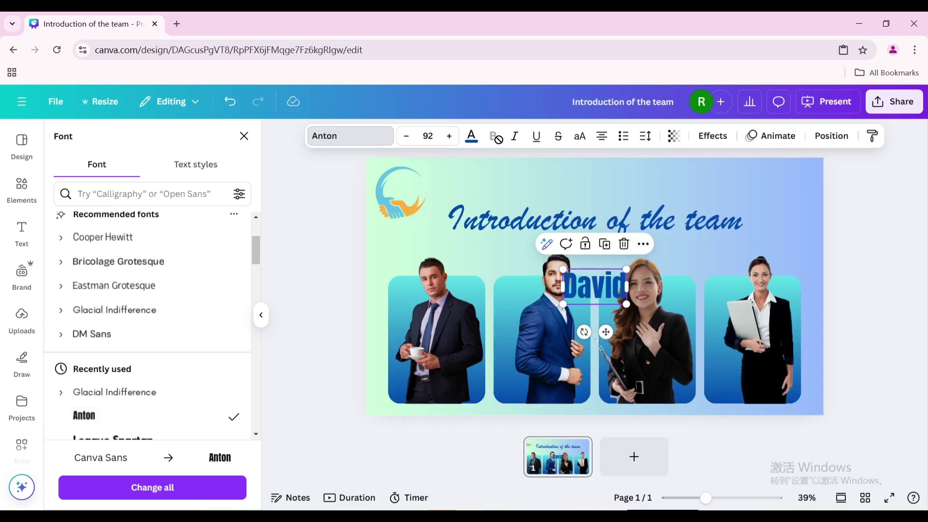
pyautogui.click(476, 140)
pyautogui.scroll(-3, 84, 273)
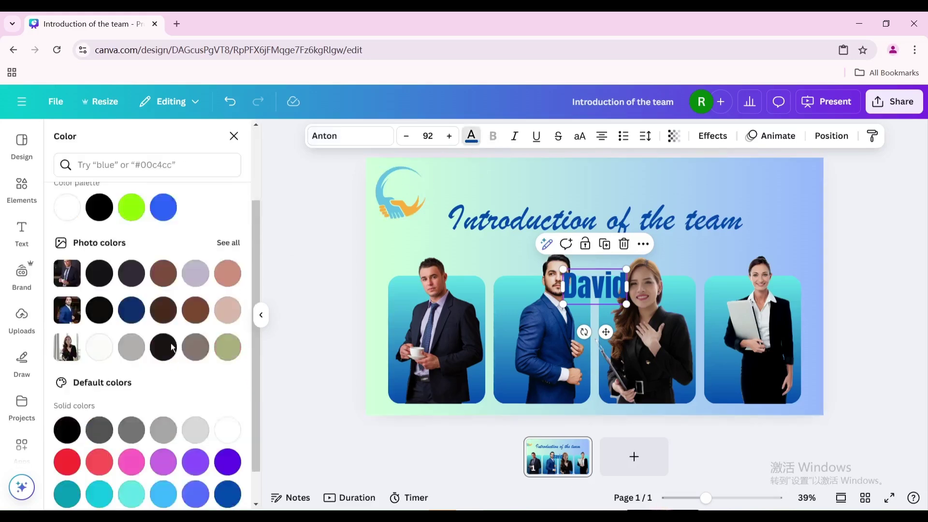
pyautogui.scroll(2, 83, 278)
pyautogui.click(71, 293)
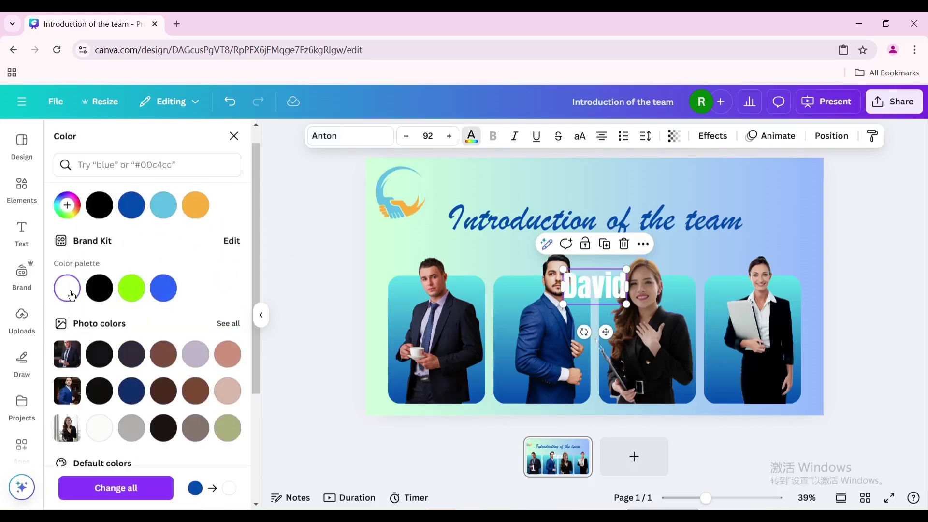
# Apply the Lift effect to the name, shrink it to size 38.8 and place it in the first card's upper-left corner
pyautogui.click(713, 136)
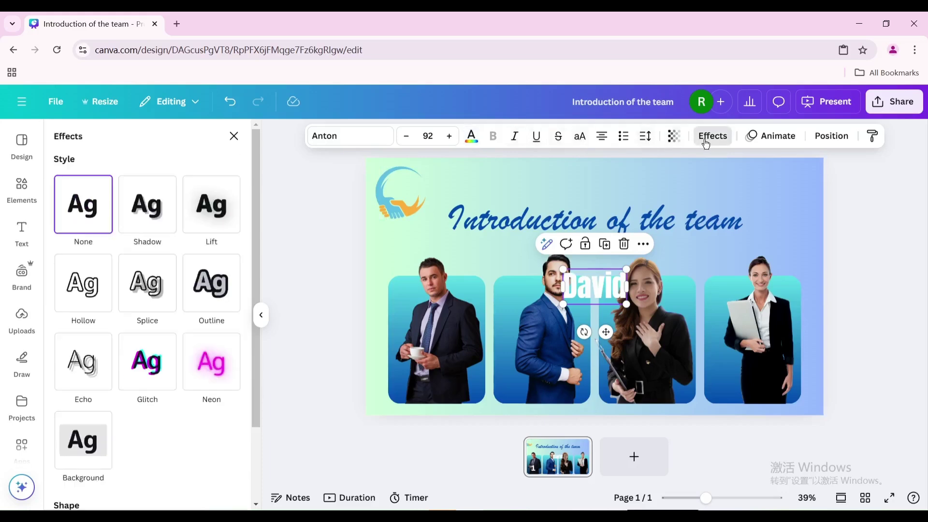
pyautogui.click(222, 205)
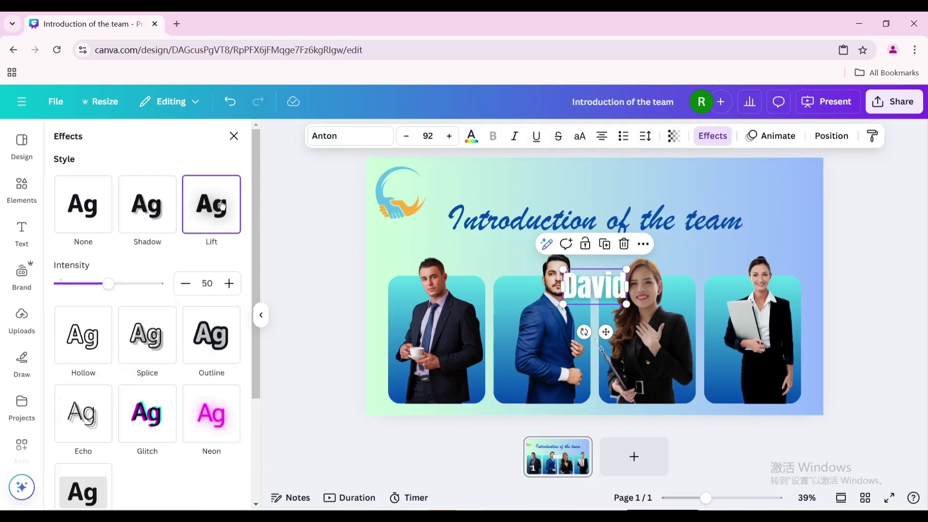
pyautogui.moveTo(623, 304); pyautogui.dragTo(585, 293)
pyautogui.moveTo(451, 321); pyautogui.dragTo(418, 332)
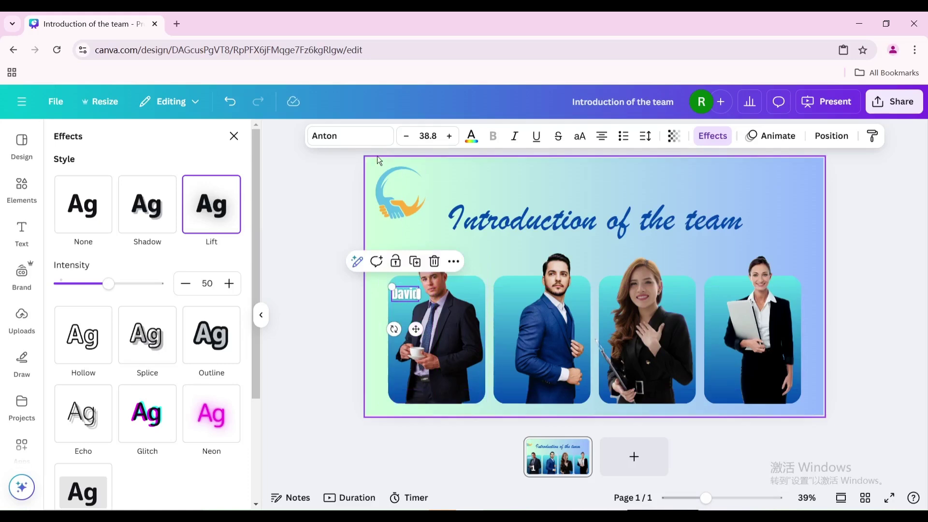
# Change the name's font to Brush Script and nudge it slightly up on the first card
pyautogui.click(347, 141)
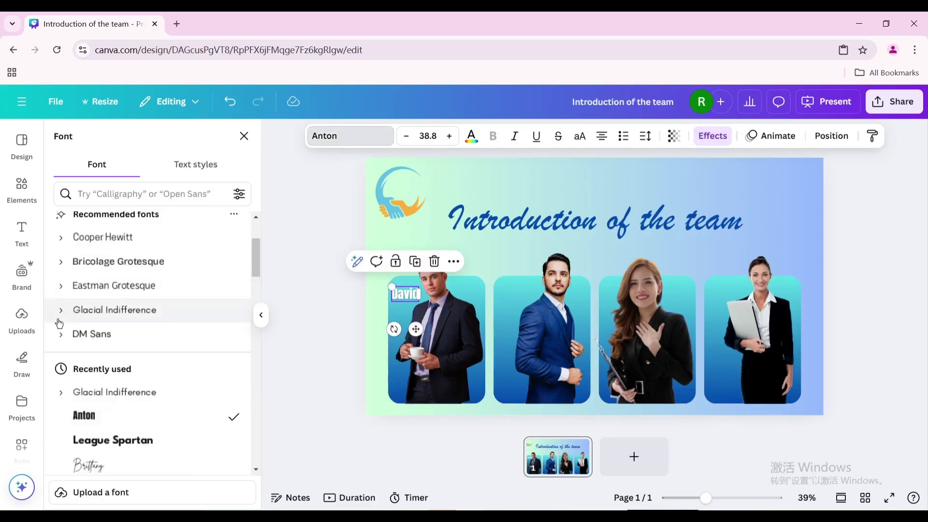
pyautogui.scroll(5, 97, 348)
pyautogui.click(96, 305)
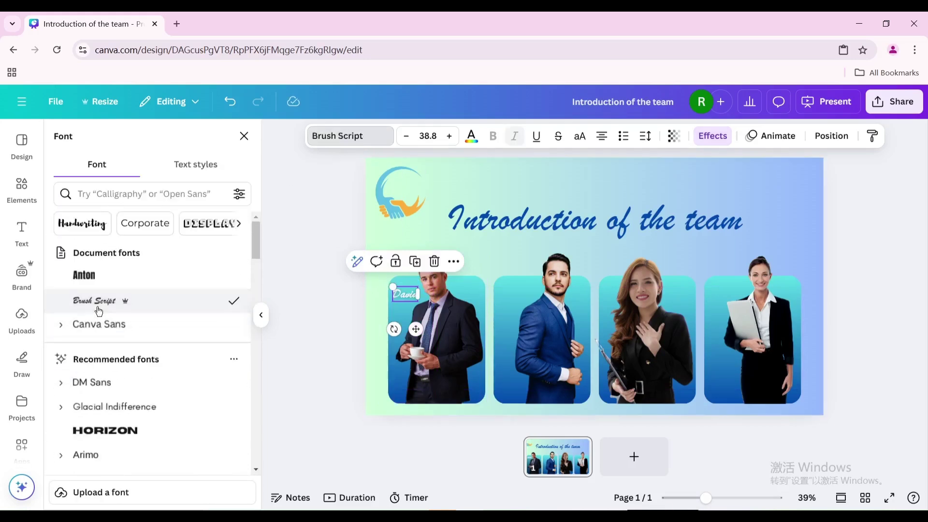
pyautogui.moveTo(405, 298); pyautogui.dragTo(404, 293)
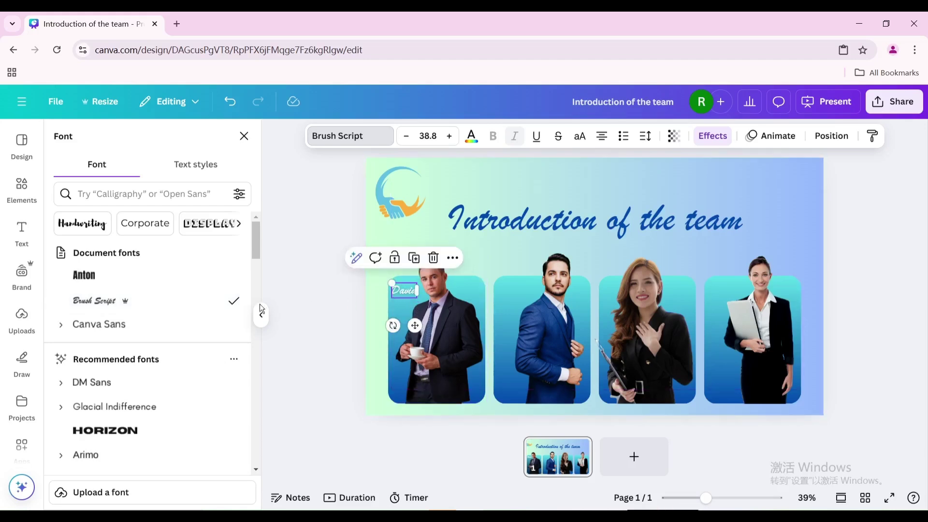
# Add a heading reading "Project Director", split it over two lines and left-align it
pyautogui.click(22, 235)
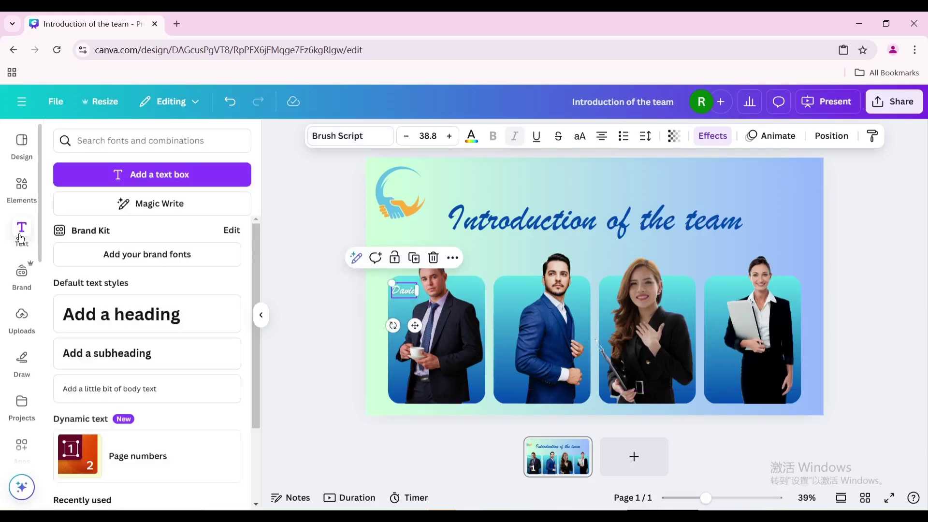
pyautogui.click(120, 318)
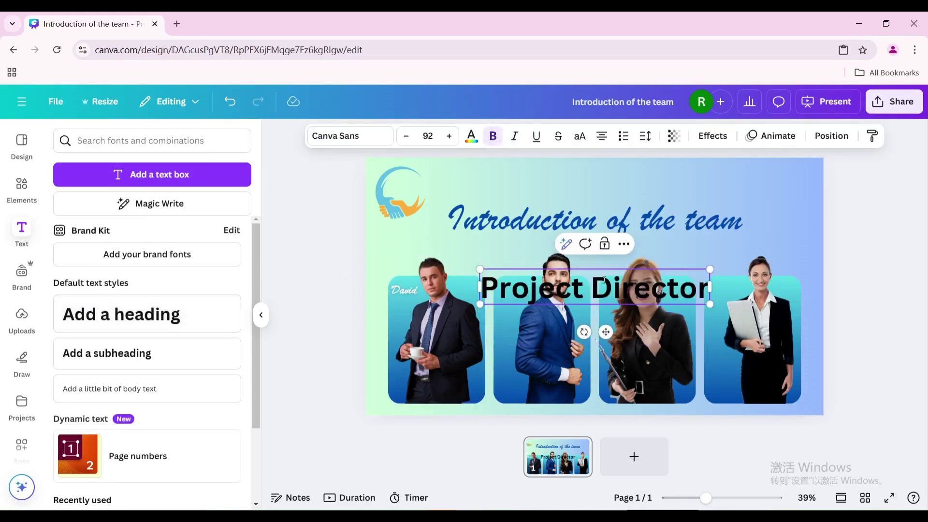
pyautogui.moveTo(585, 286); pyautogui.dragTo(590, 285)
pyautogui.press('Return')
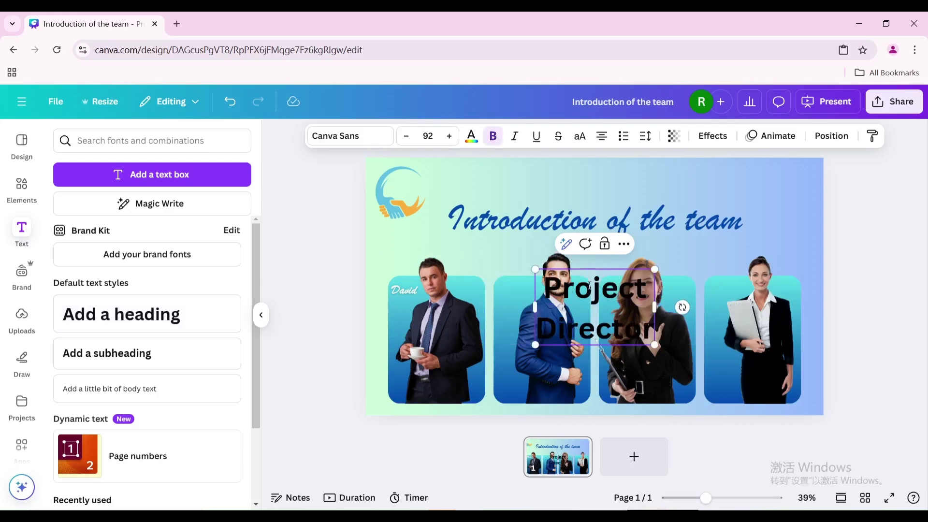
pyautogui.click(701, 230)
pyautogui.click(607, 288)
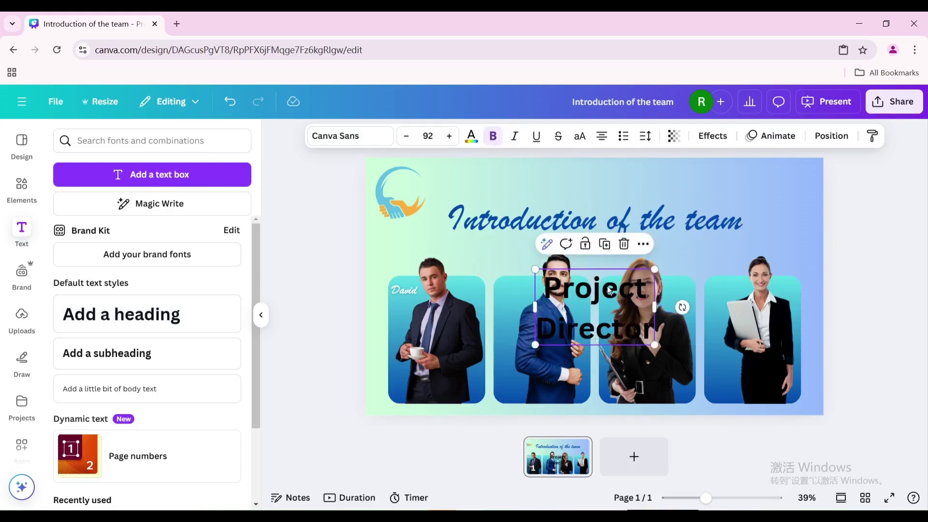
pyautogui.click(601, 136)
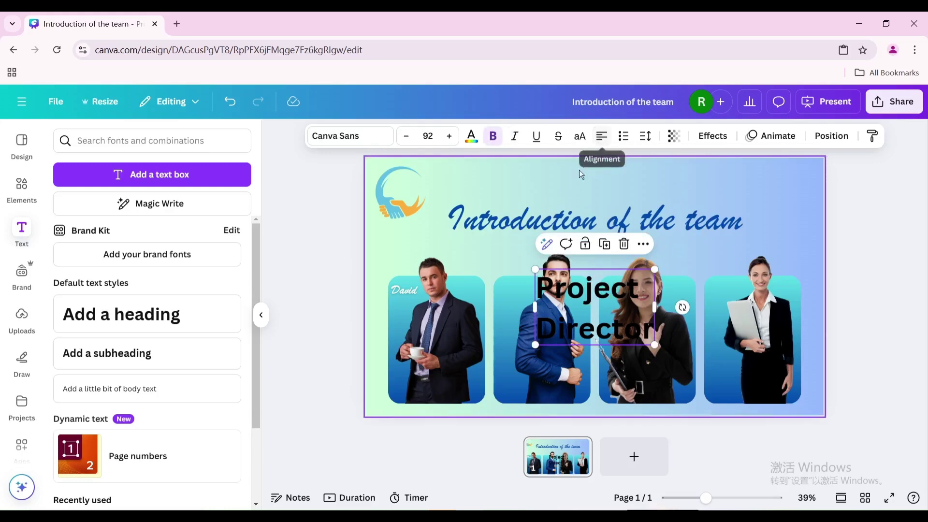
# Style the Project Director text in white Anton with the Lift effect
pyautogui.click(377, 139)
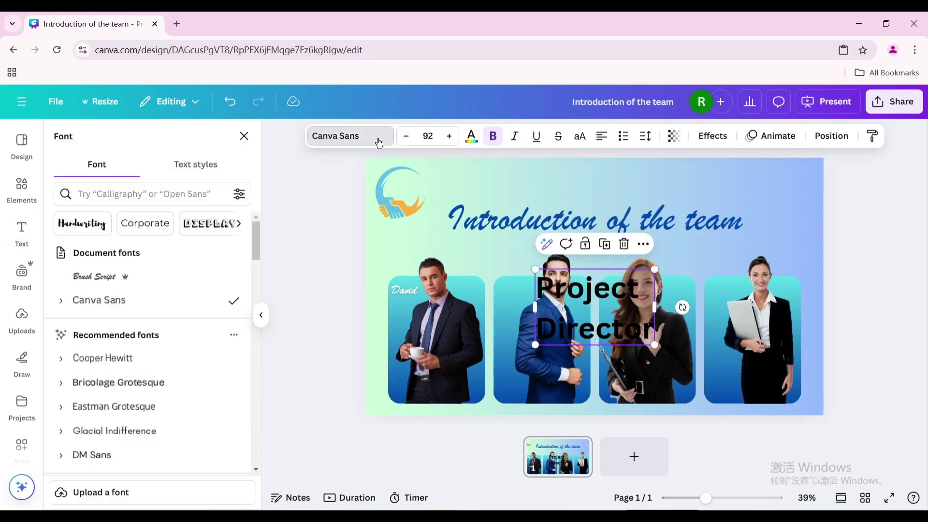
pyautogui.scroll(-3, 162, 292)
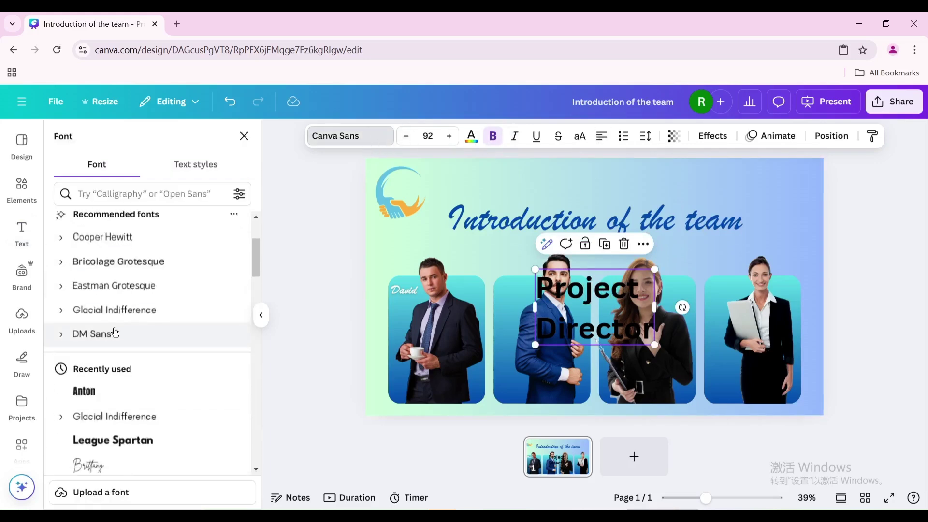
pyautogui.click(96, 384)
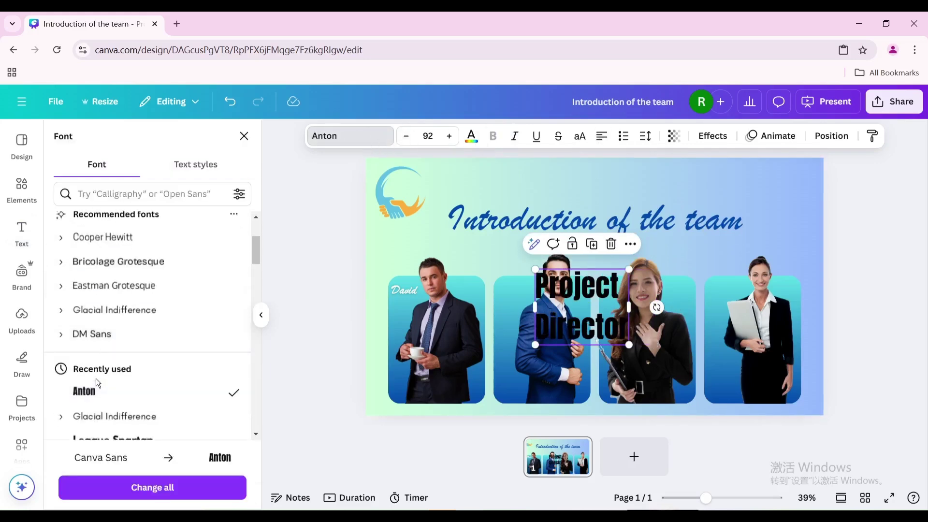
pyautogui.click(471, 141)
pyautogui.click(231, 233)
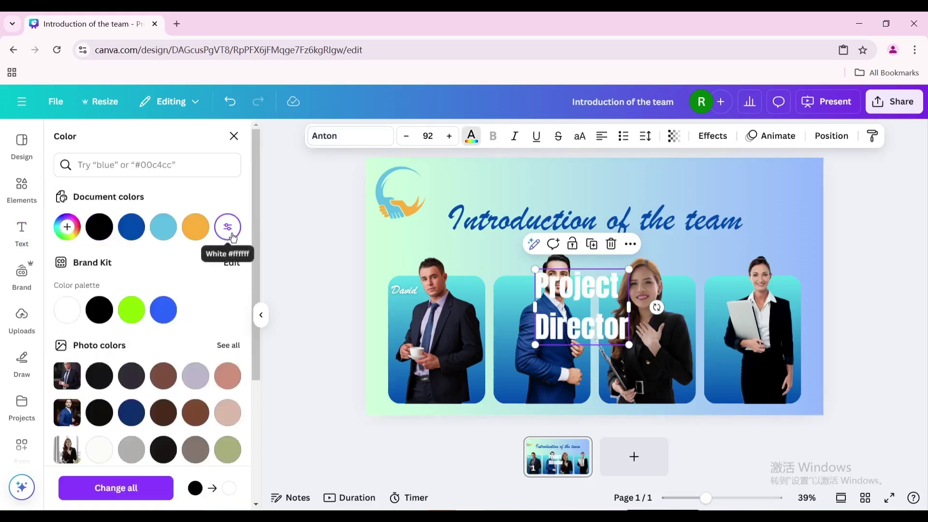
pyautogui.click(713, 136)
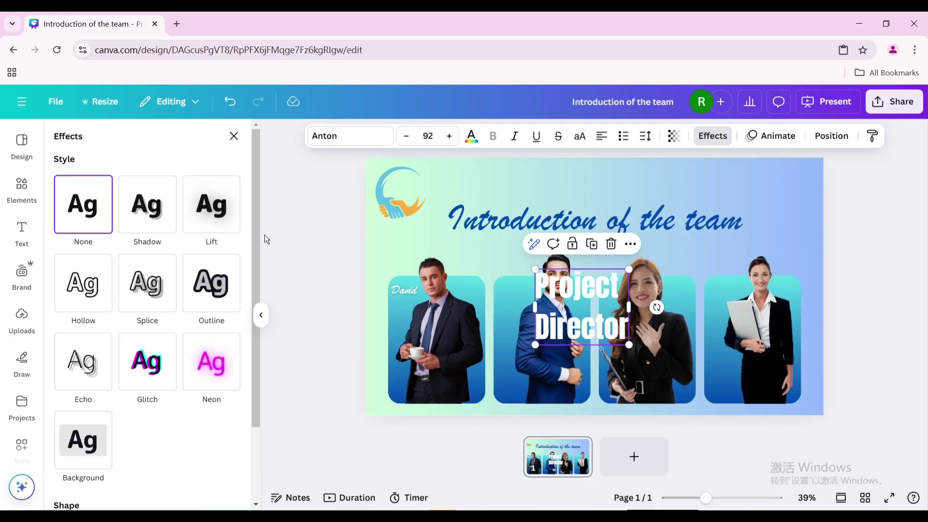
pyautogui.click(212, 217)
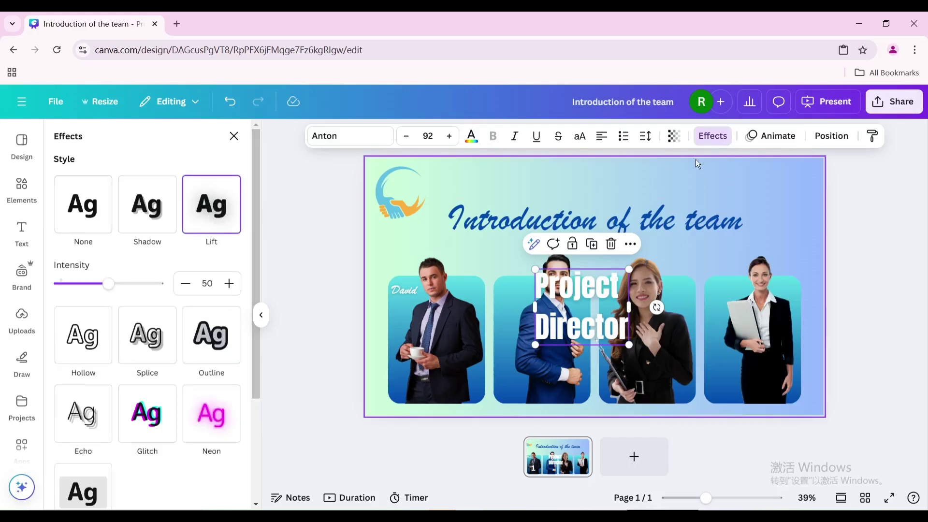
# Tighten the job title's line spacing to 1.01, shrink it to size 36.8 and place it beneath the name on the first card
pyautogui.click(647, 136)
pyautogui.moveTo(620, 233); pyautogui.dragTo(608, 235)
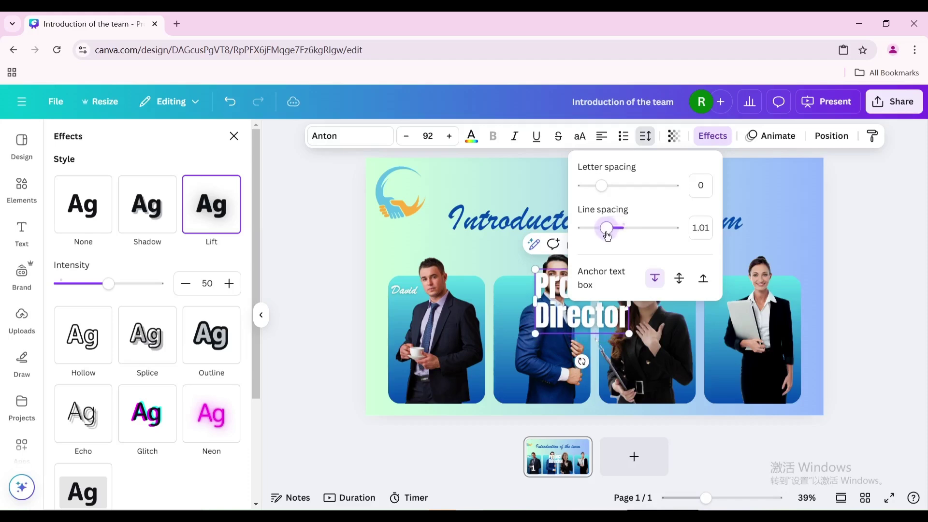
pyautogui.moveTo(628, 334); pyautogui.dragTo(421, 353)
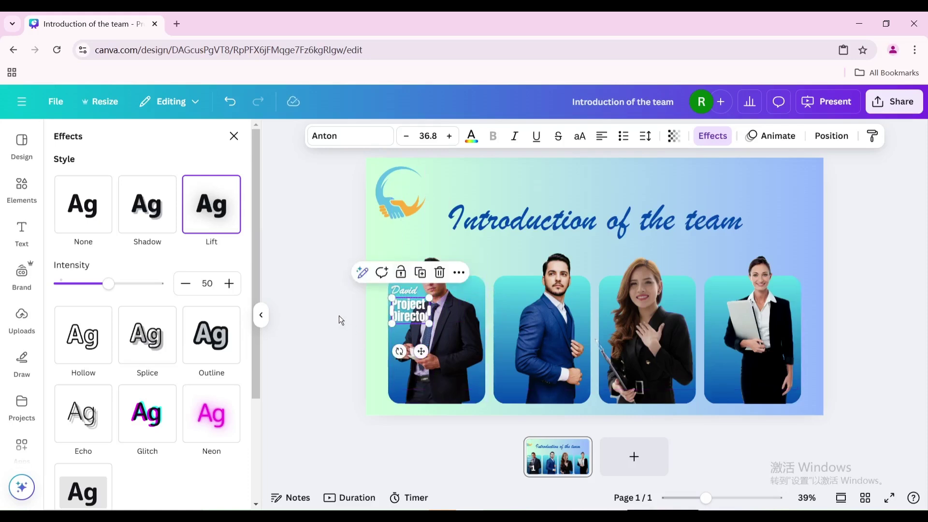
pyautogui.click(339, 316)
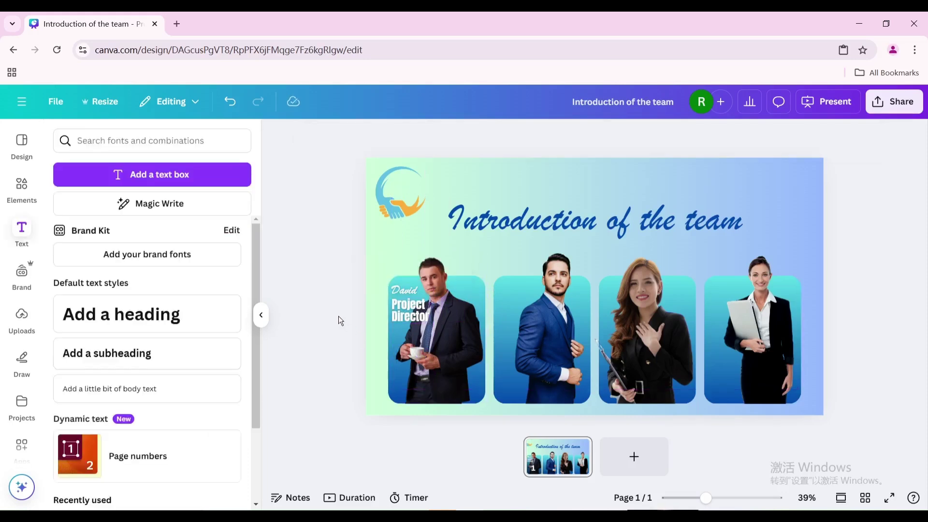
# Change the Project Director text's font to Brush Script
pyautogui.click(408, 314)
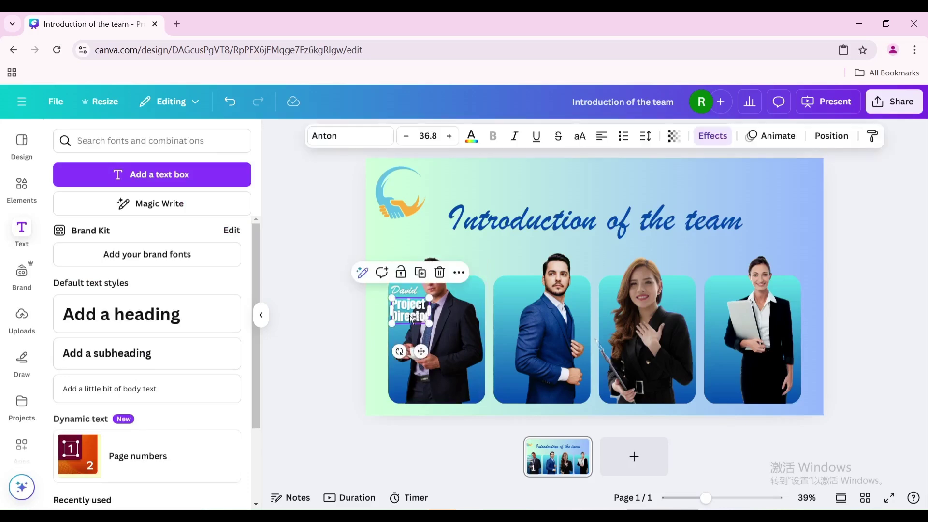
pyautogui.click(349, 136)
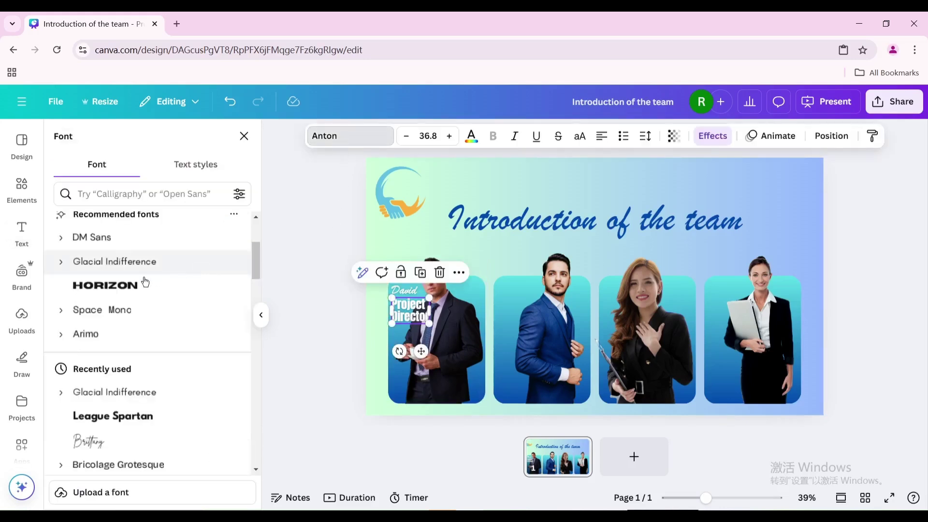
pyautogui.scroll(3, 96, 429)
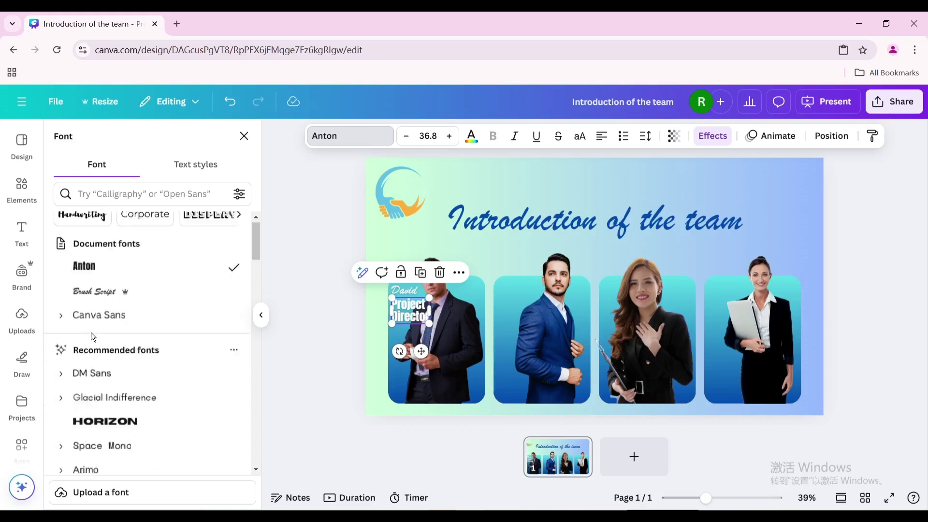
pyautogui.click(104, 301)
pyautogui.click(318, 333)
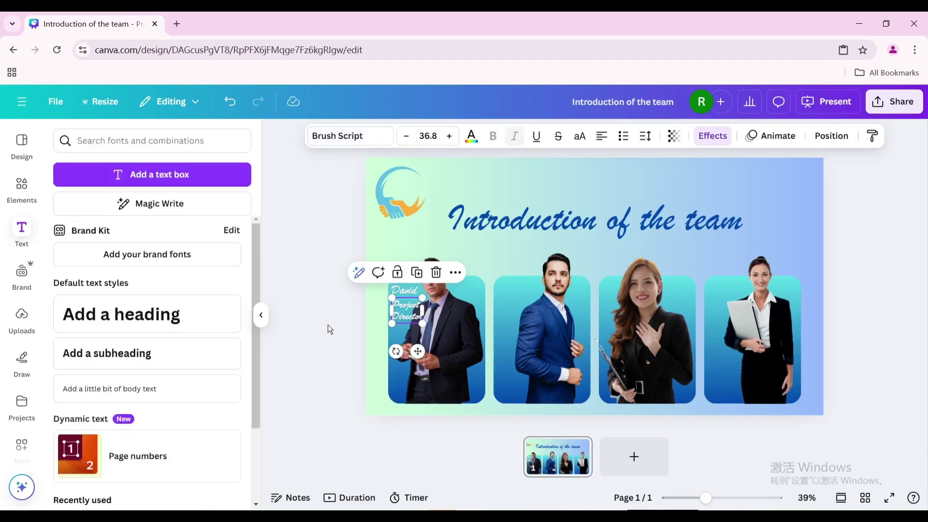
# Colour the Project Director text with the orange from the document colours
pyautogui.click(397, 317)
pyautogui.click(468, 144)
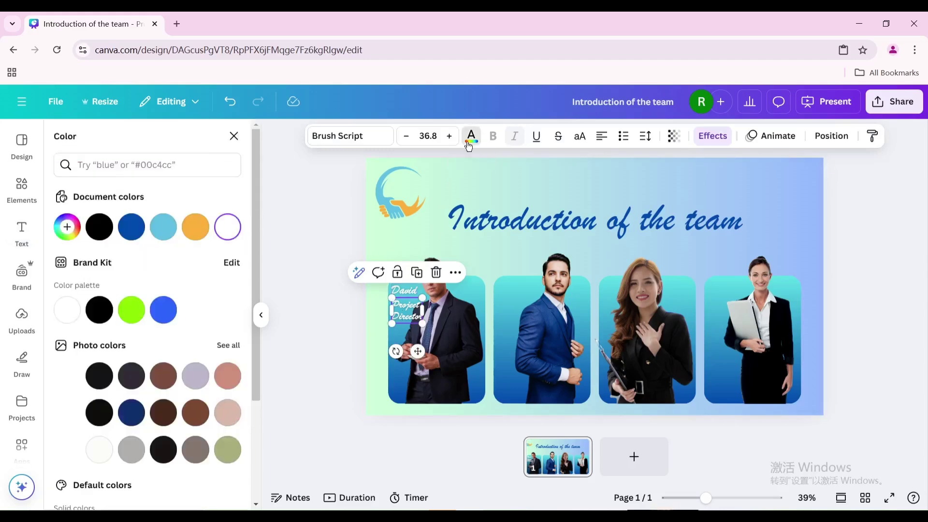
pyautogui.click(198, 231)
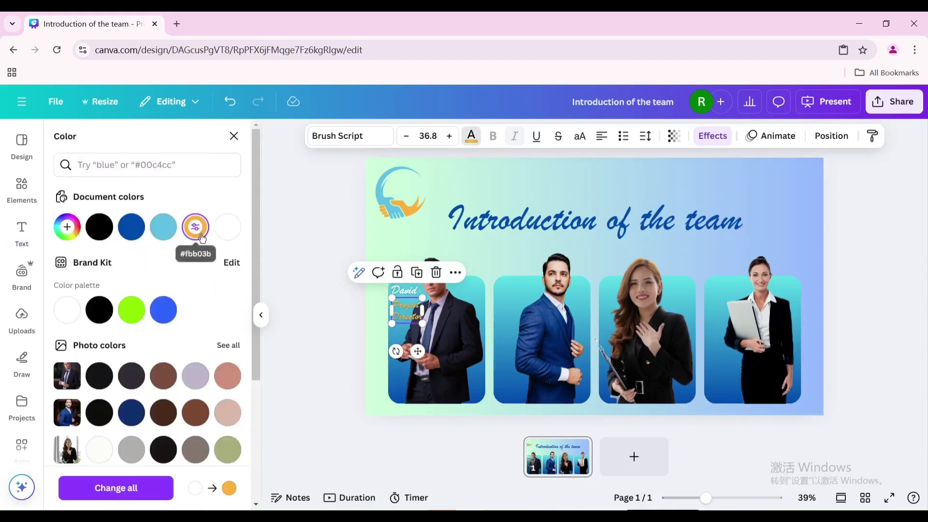
pyautogui.click(311, 291)
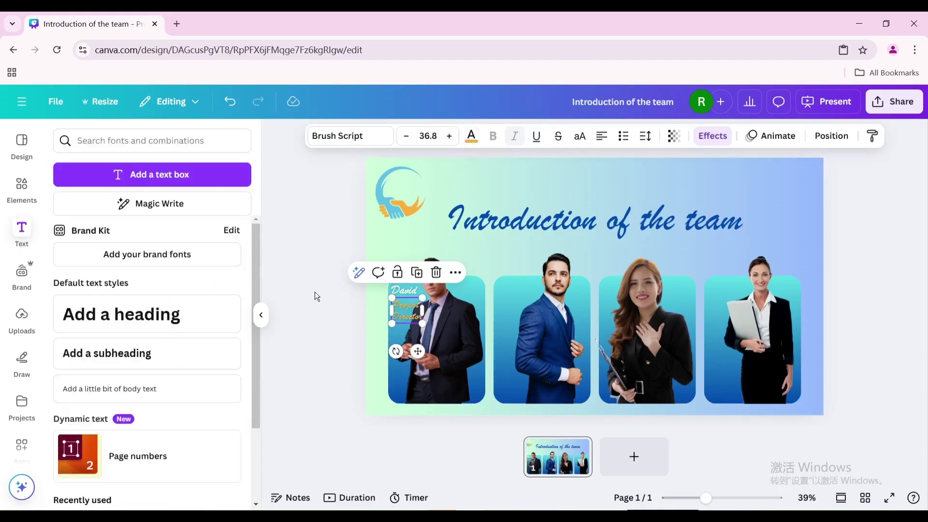
# Duplicate the first card's name and job title texts onto the other three cards, at the same position on each
pyautogui.click(404, 290)
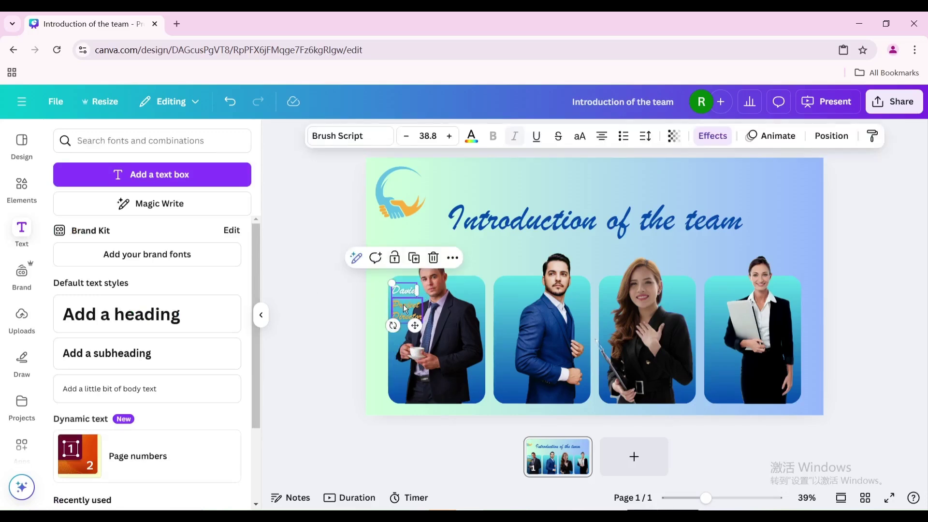
pyautogui.keyDown('shift'); pyautogui.click(403, 304); pyautogui.keyUp('shift')
pyautogui.rightClick(403, 304)
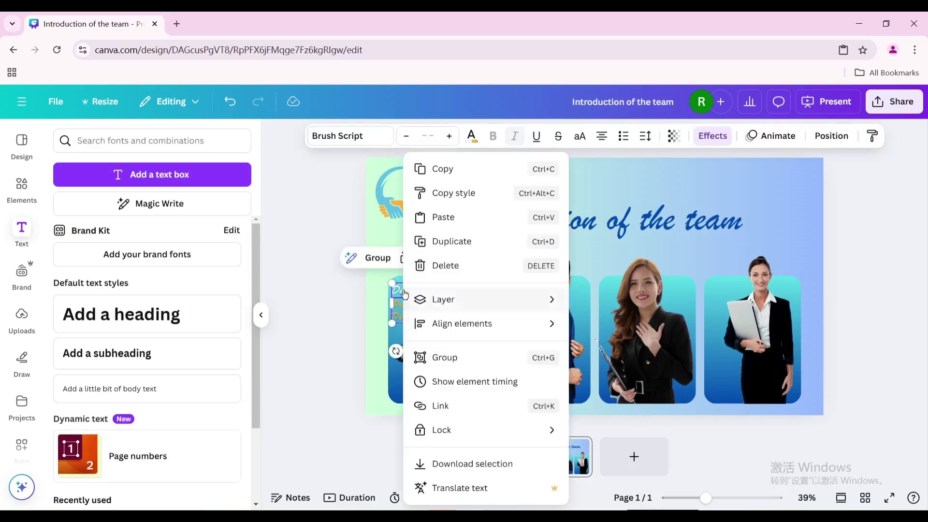
pyautogui.click(430, 181)
pyautogui.click(509, 292)
pyautogui.rightClick(509, 260)
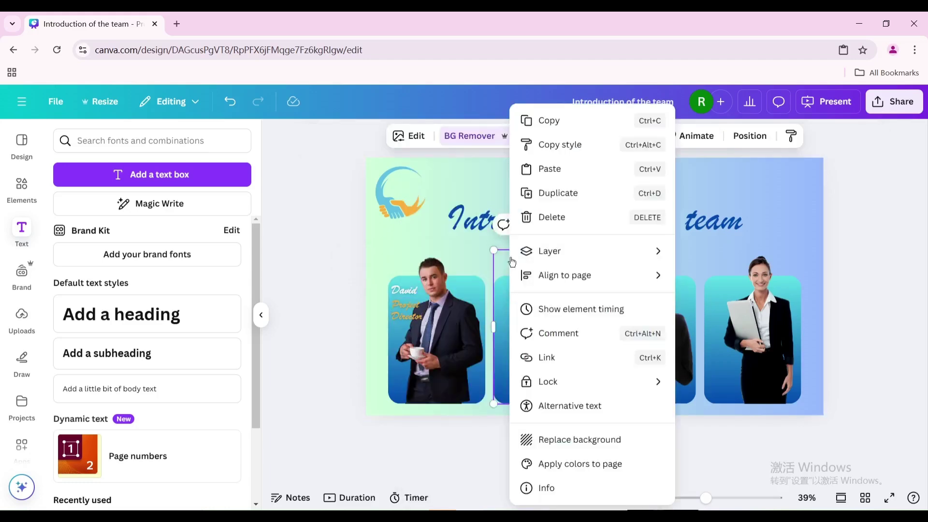
pyautogui.click(547, 170)
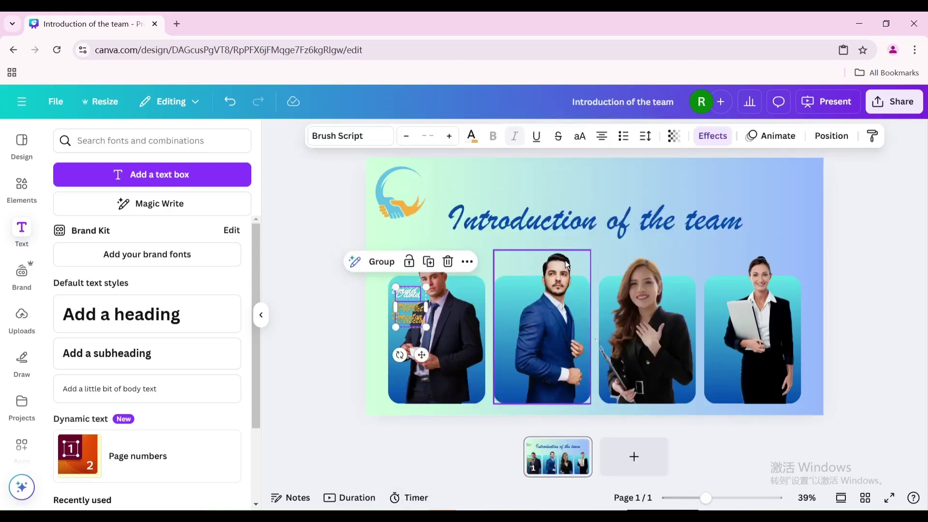
pyautogui.moveTo(418, 313); pyautogui.dragTo(621, 310)
pyautogui.click(639, 260)
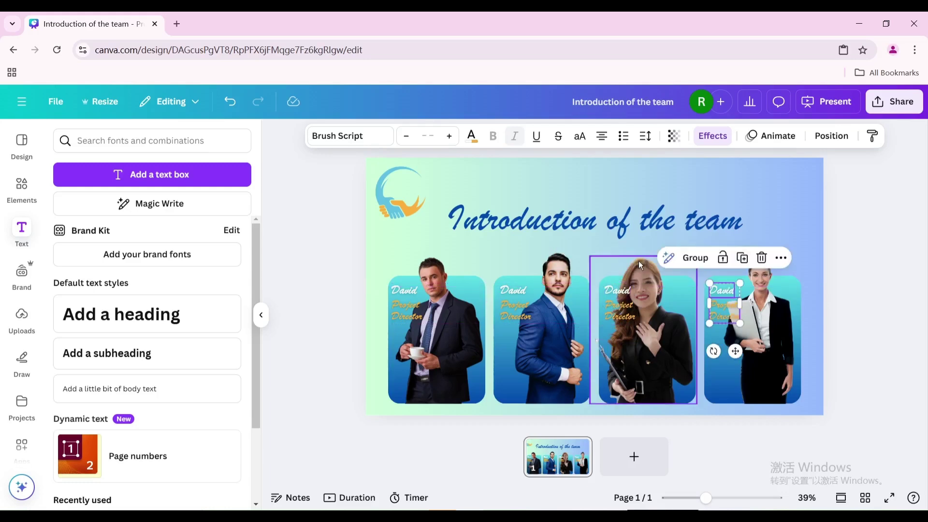
pyautogui.click(846, 312)
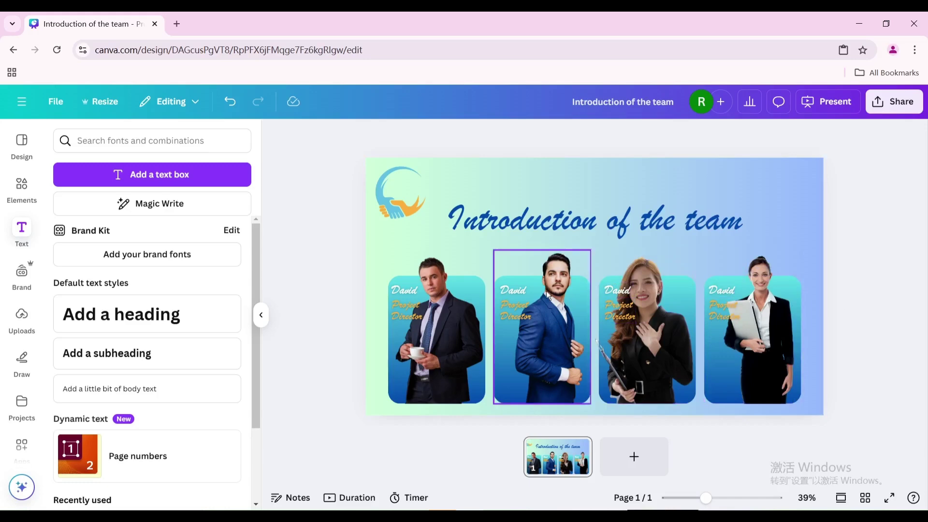
# Replace the copied names on the second, third and fourth cards with each member's own first name
pyautogui.click(515, 290)
pyautogui.click(517, 290)
pyautogui.write('Jack')
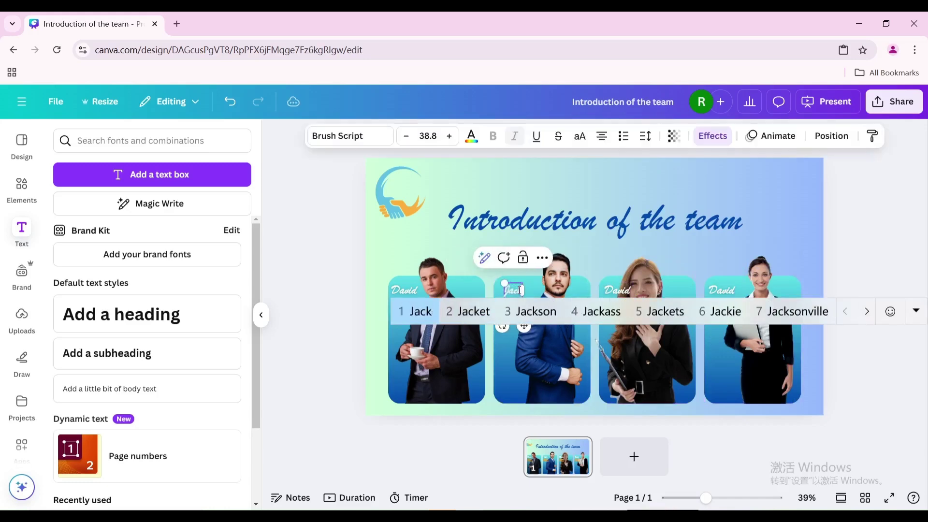
pyautogui.press('space')
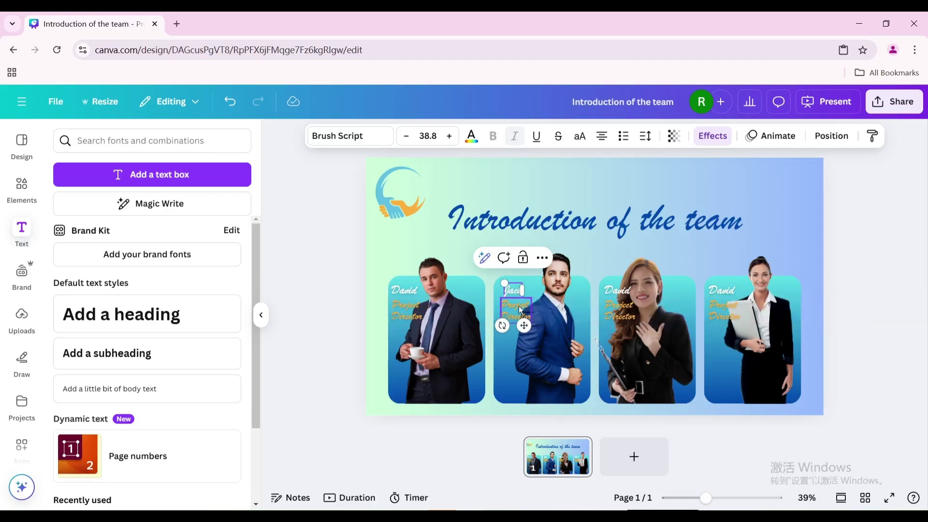
pyautogui.doubleClick(620, 291)
pyautogui.press('BackSpace')
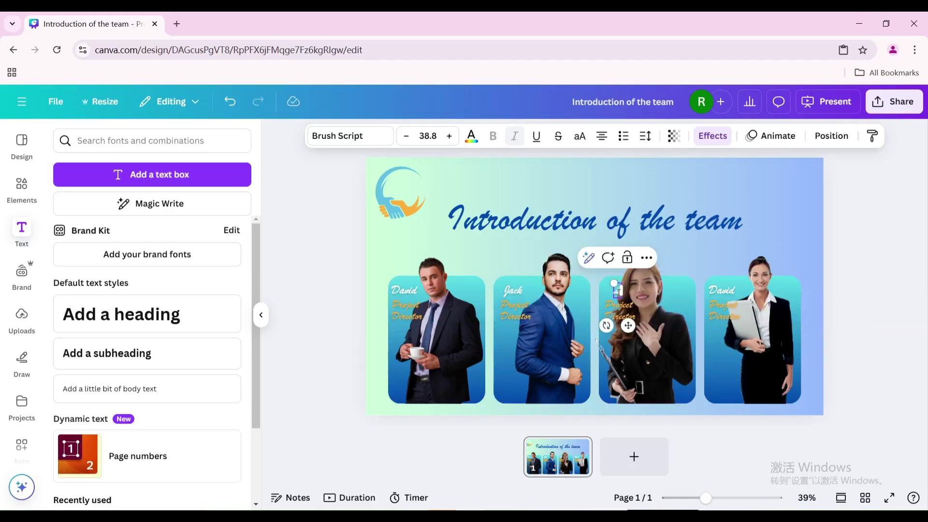
pyautogui.write('Lisa')
pyautogui.press('space')
pyautogui.doubleClick(720, 290)
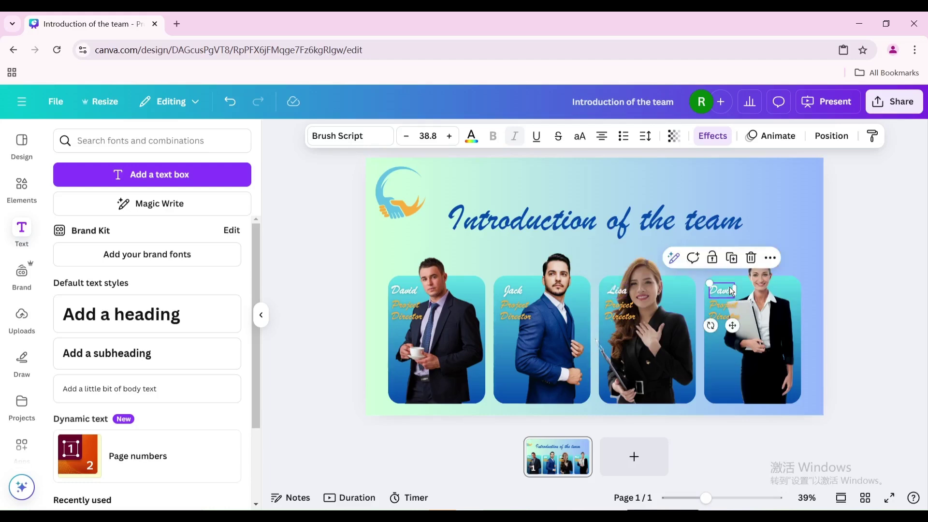
pyautogui.press('BackSpace')
pyautogui.write('Luna')
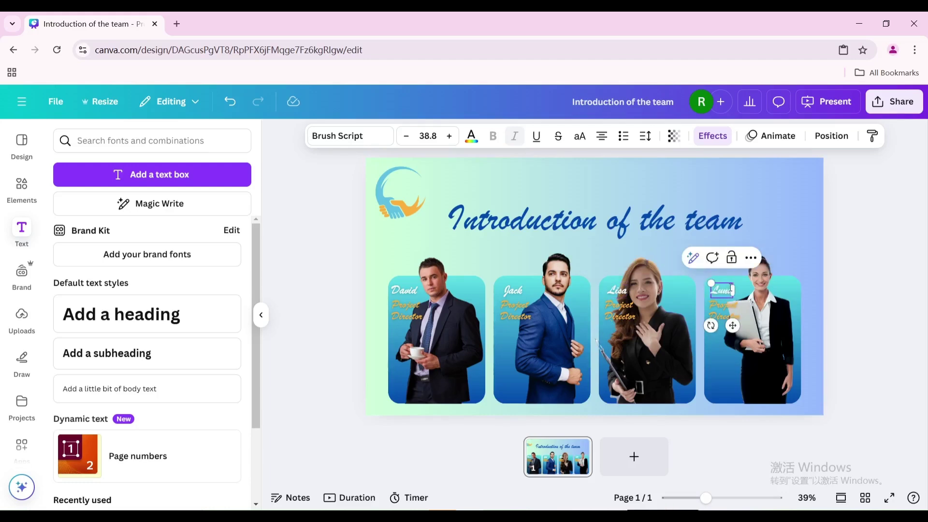
pyautogui.click(860, 312)
# Shift the names on the second, third and fourth cards slightly to line up with the left edge of their job titles
pyautogui.click(508, 291)
pyautogui.moveTo(509, 291); pyautogui.dragTo(506, 291)
pyautogui.moveTo(616, 291); pyautogui.dragTo(613, 291)
pyautogui.moveTo(718, 290); pyautogui.dragTo(717, 290)
# Change the job titles on the second, third and fourth cards to Planning Director, Design Director and Director of Operations
pyautogui.doubleClick(513, 309)
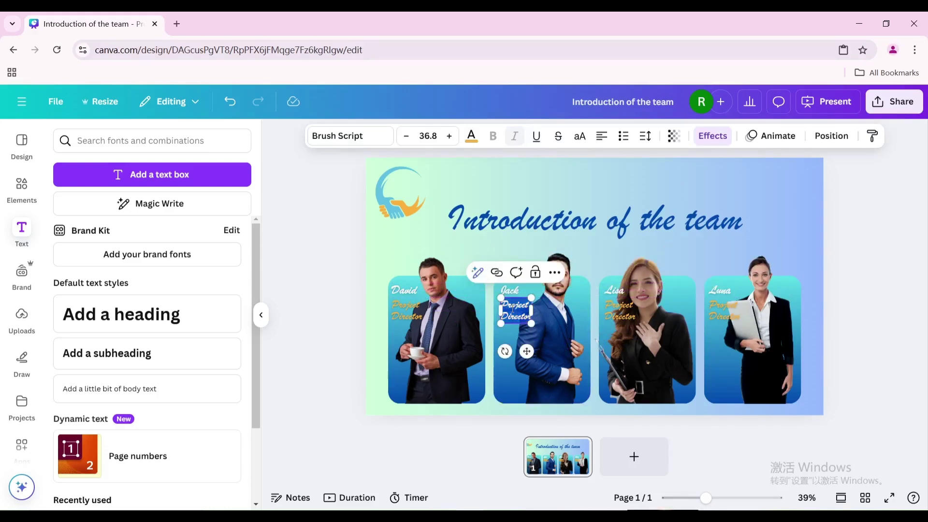
pyautogui.write('Planning Director')
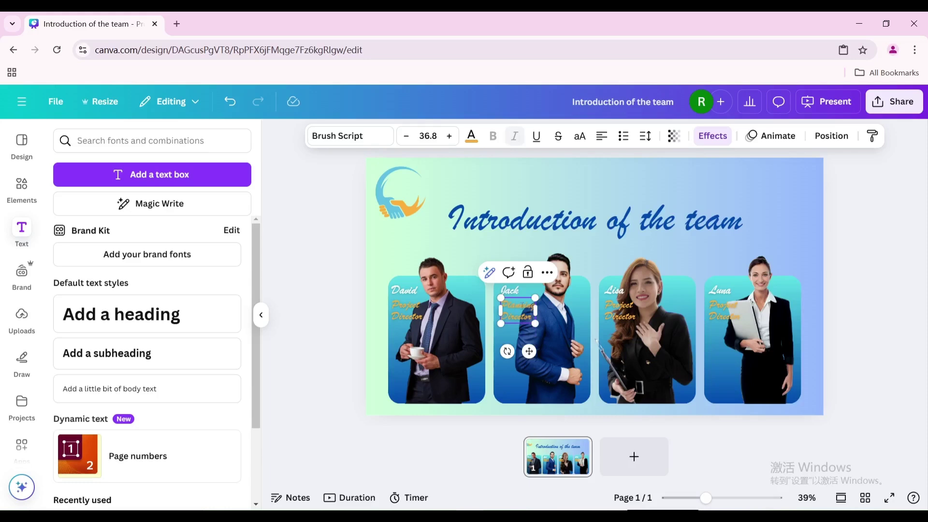
pyautogui.doubleClick(616, 311)
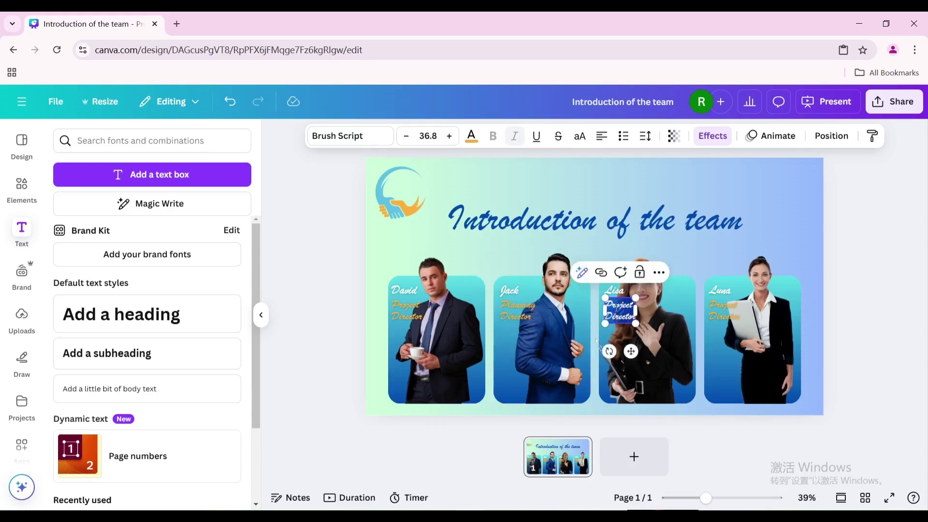
pyautogui.write('Design')
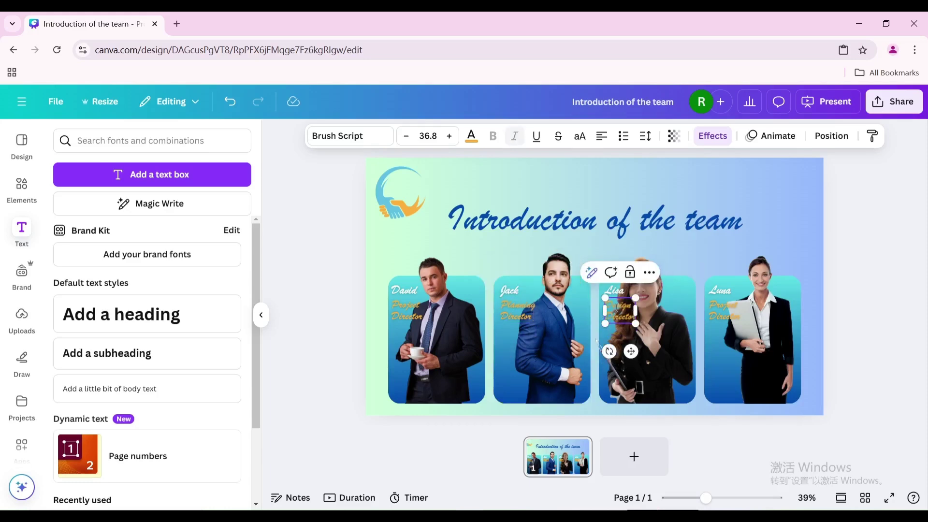
pyautogui.doubleClick(719, 309)
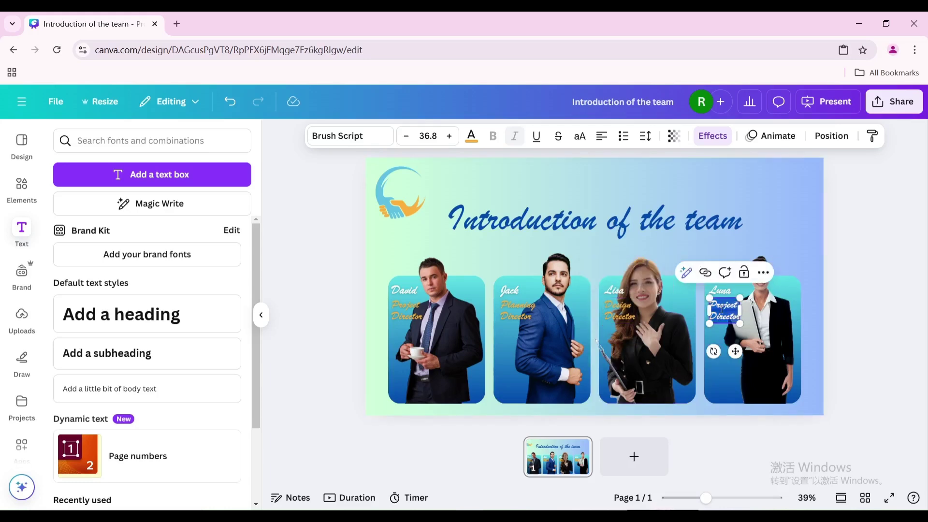
pyautogui.write('Director of Operations')
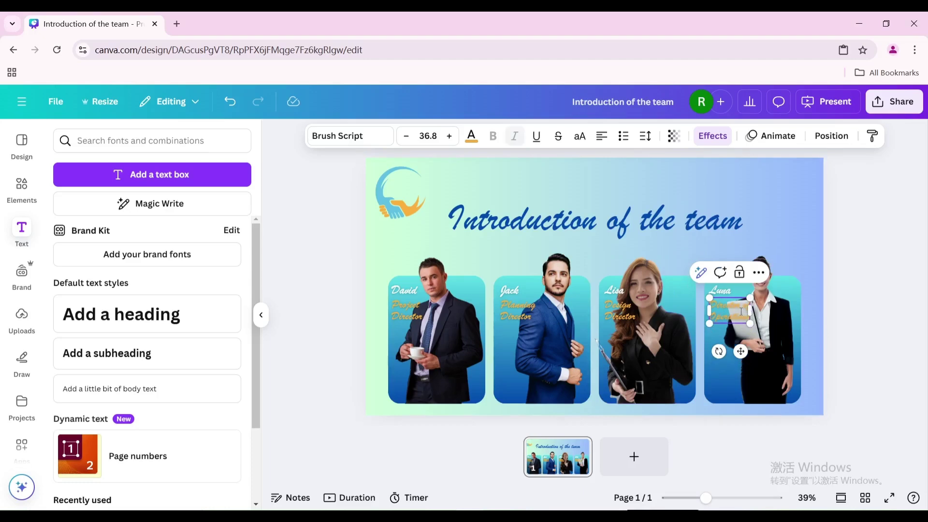
pyautogui.click(861, 295)
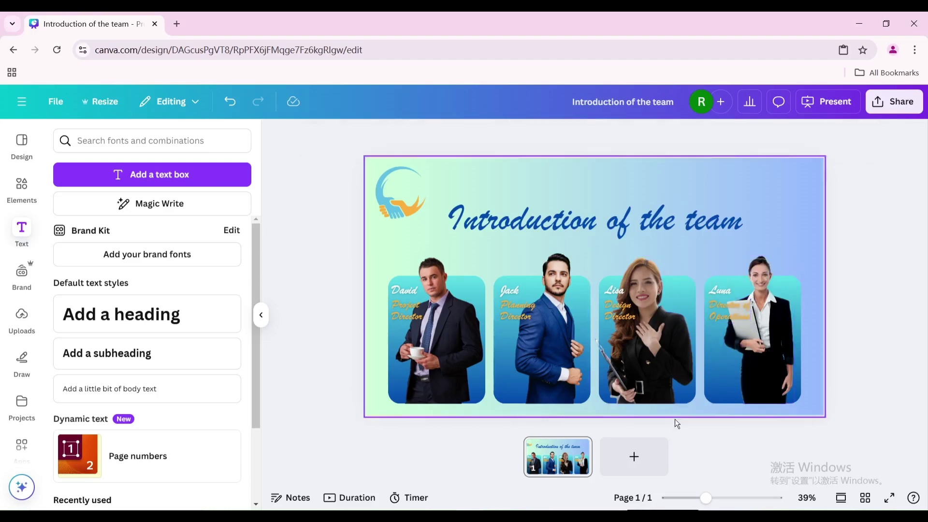
# Add a second page and give its background the default red-to-purple gradient
pyautogui.click(640, 457)
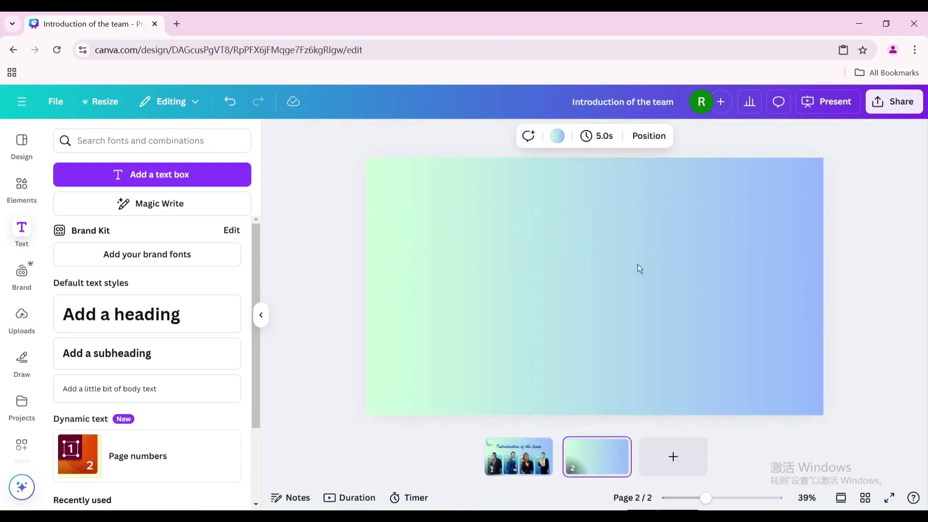
pyautogui.click(544, 137)
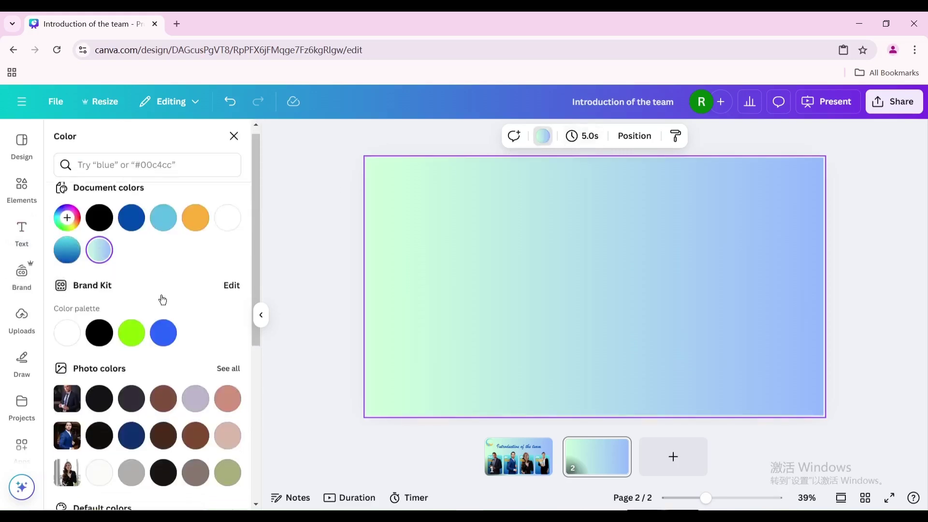
pyautogui.scroll(-6, 167, 328)
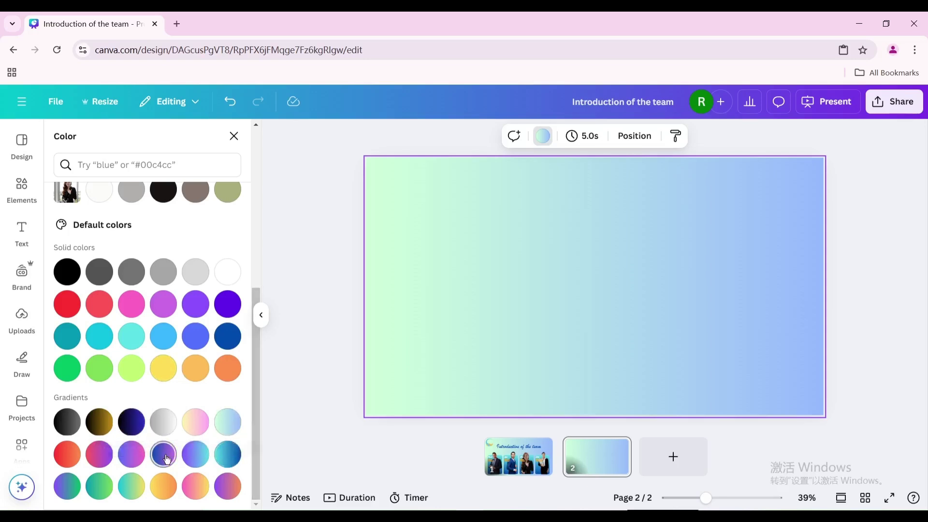
pyautogui.click(111, 459)
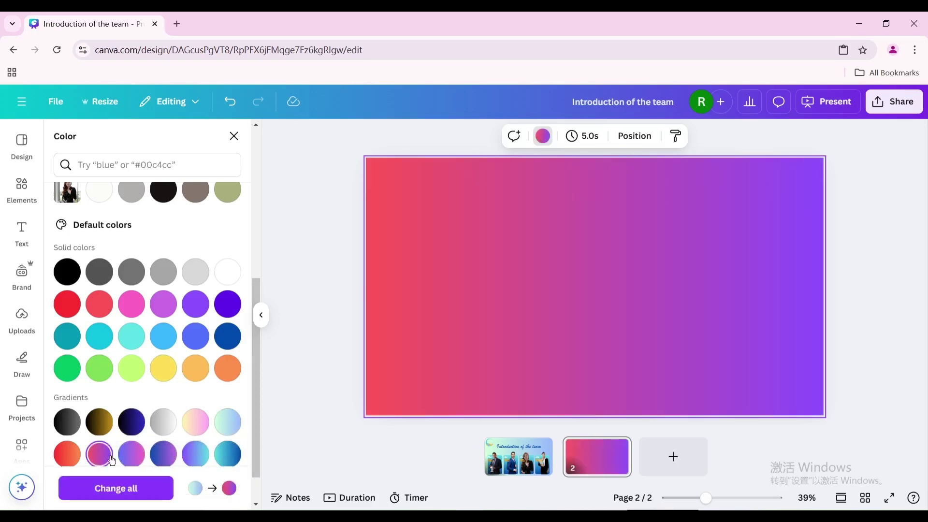
# Copy the first member's portrait, name and job title from page 1 onto page 2
pyautogui.click(494, 466)
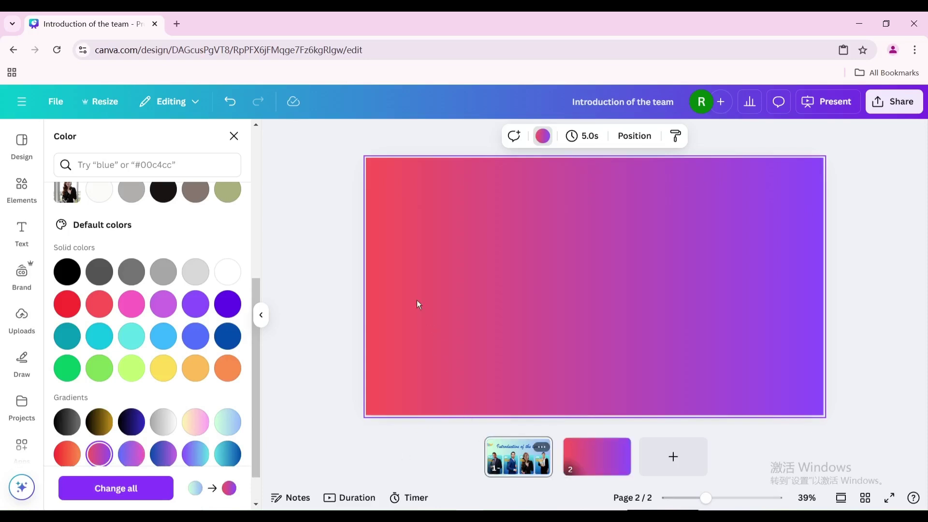
pyautogui.click(402, 295)
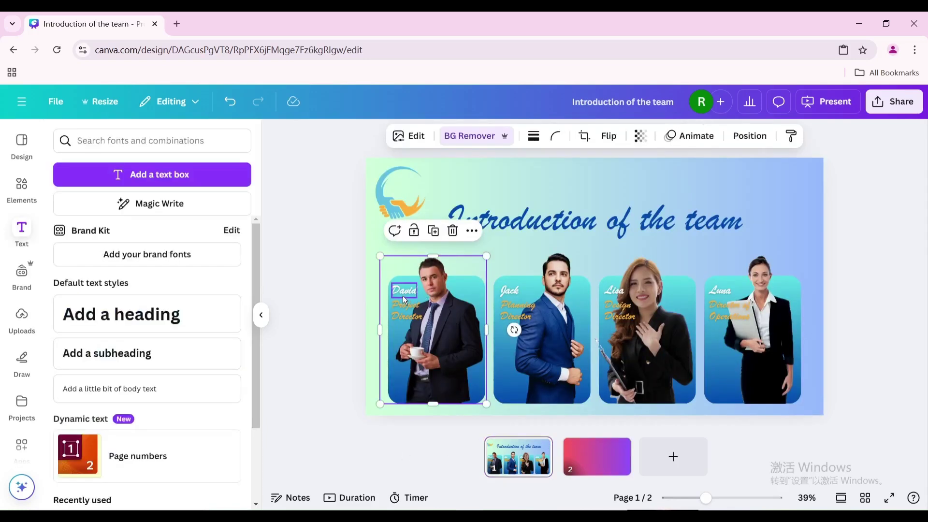
pyautogui.click(402, 295)
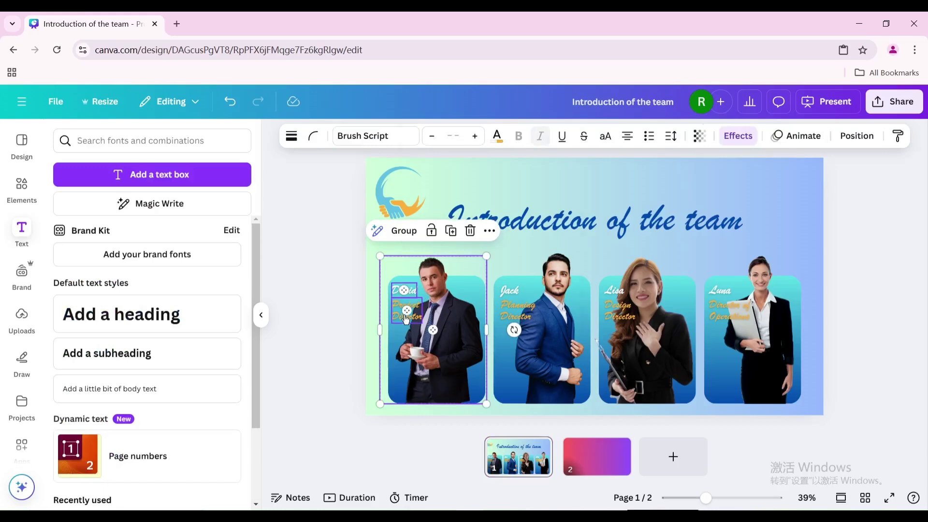
pyautogui.rightClick(404, 315)
pyautogui.click(442, 109)
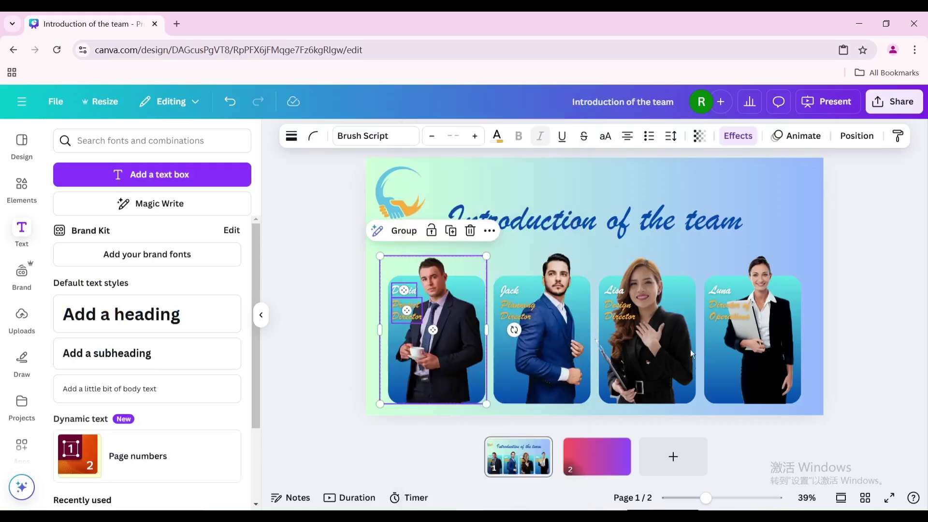
pyautogui.click(595, 462)
pyautogui.rightClick(445, 234)
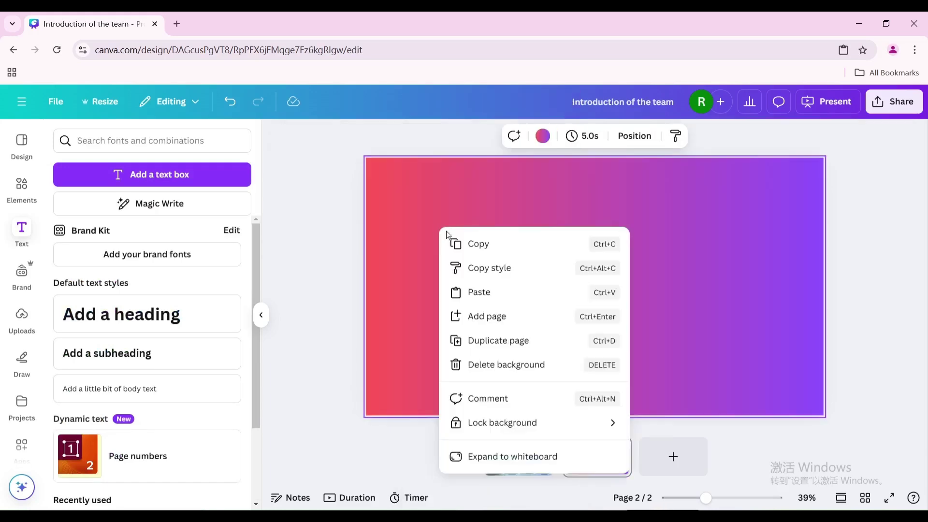
pyautogui.click(494, 291)
pyautogui.click(542, 315)
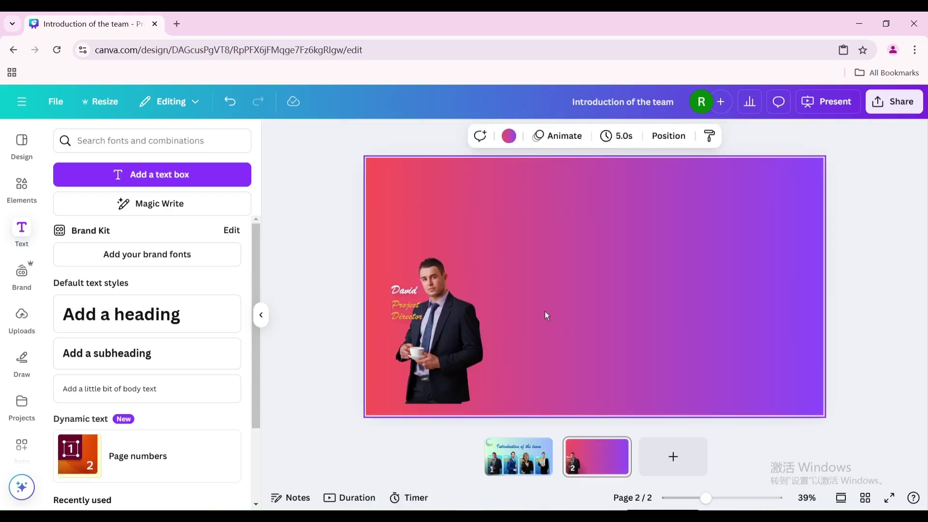
# Move the name to the upper middle of page 2 and place the Project Director text beneath it
pyautogui.click(405, 296)
pyautogui.moveTo(456, 264); pyautogui.dragTo(550, 214)
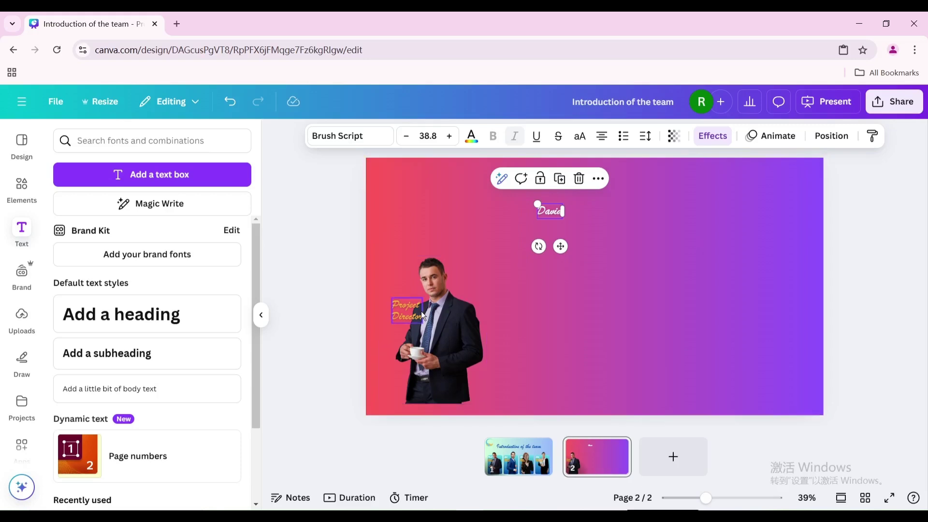
pyautogui.moveTo(422, 315); pyautogui.dragTo(557, 238)
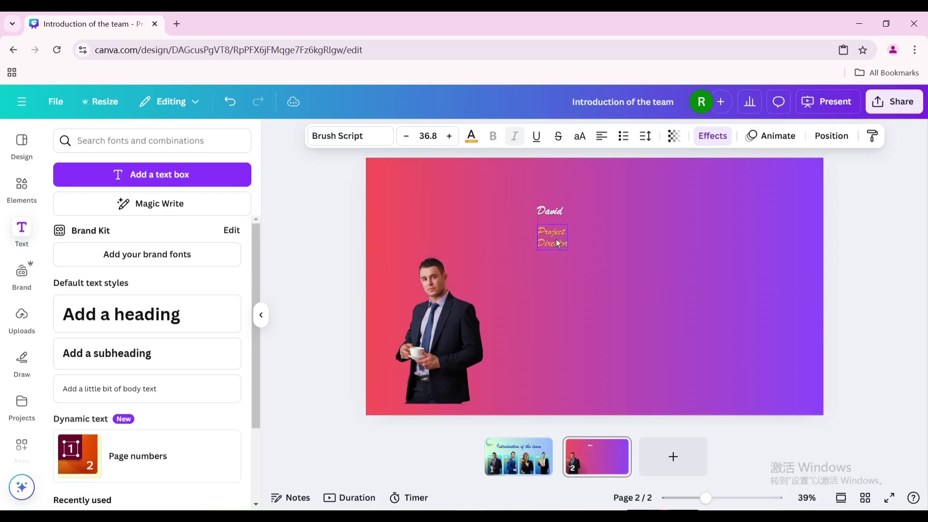
# Enlarge the portrait on page 2 and position it on the page's left side, resting on the bottom edge
pyautogui.click(440, 316)
pyautogui.moveTo(359, 233); pyautogui.dragTo(333, 206)
pyautogui.moveTo(488, 203); pyautogui.dragTo(501, 184)
pyautogui.moveTo(439, 273); pyautogui.dragTo(452, 284)
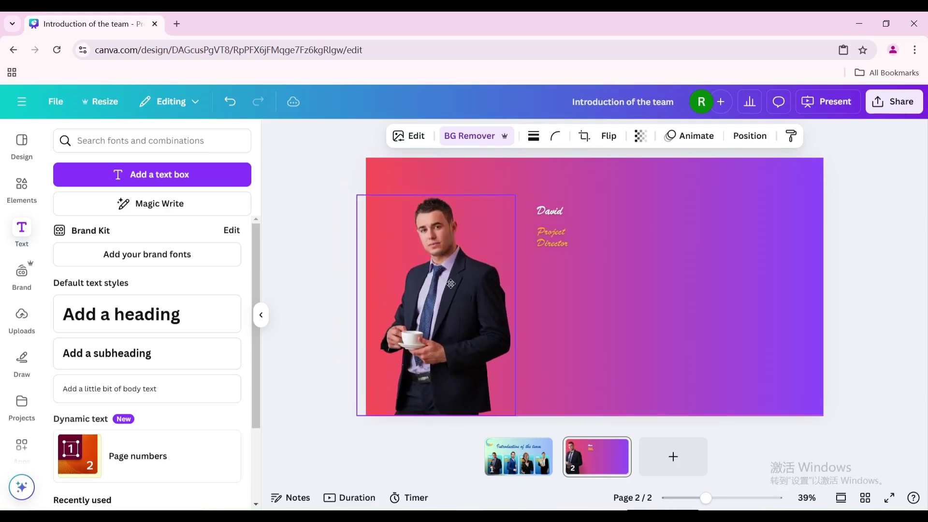
pyautogui.click(593, 268)
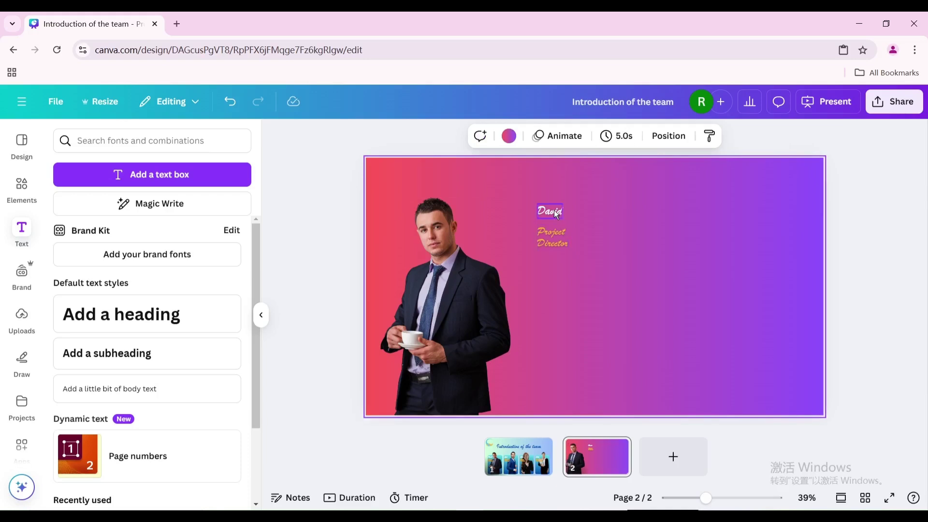
# Recolor the member's name on page 2 dark blue, enlarge it to about size 103 and move it up near the page's upper edge
pyautogui.click(556, 212)
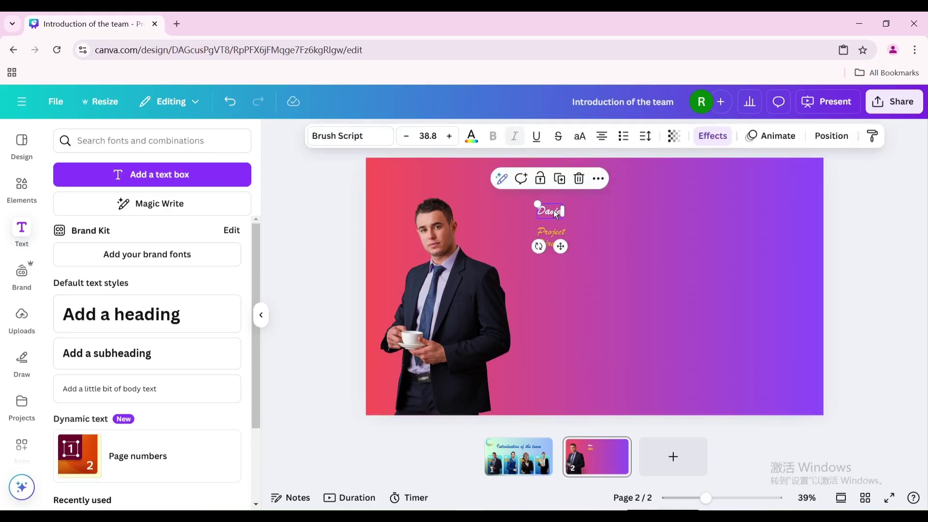
pyautogui.click(471, 136)
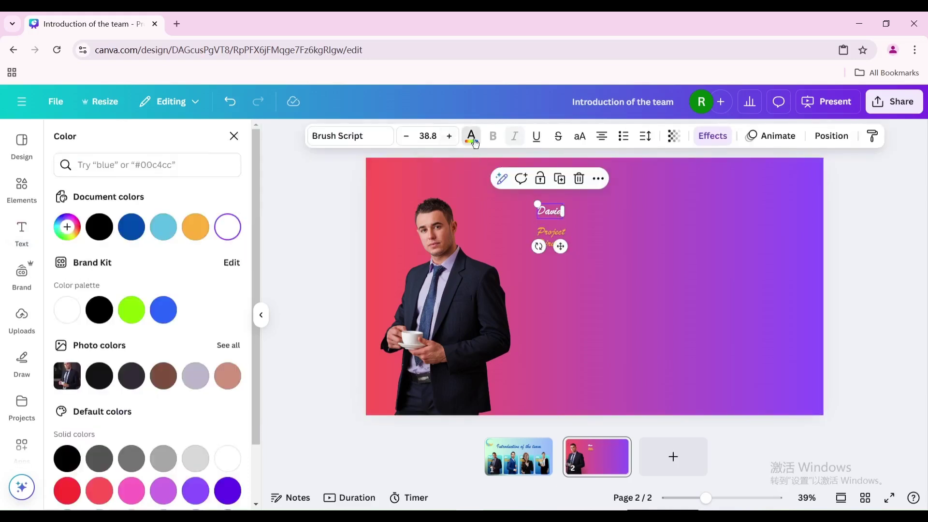
pyautogui.scroll(-2, 194, 404)
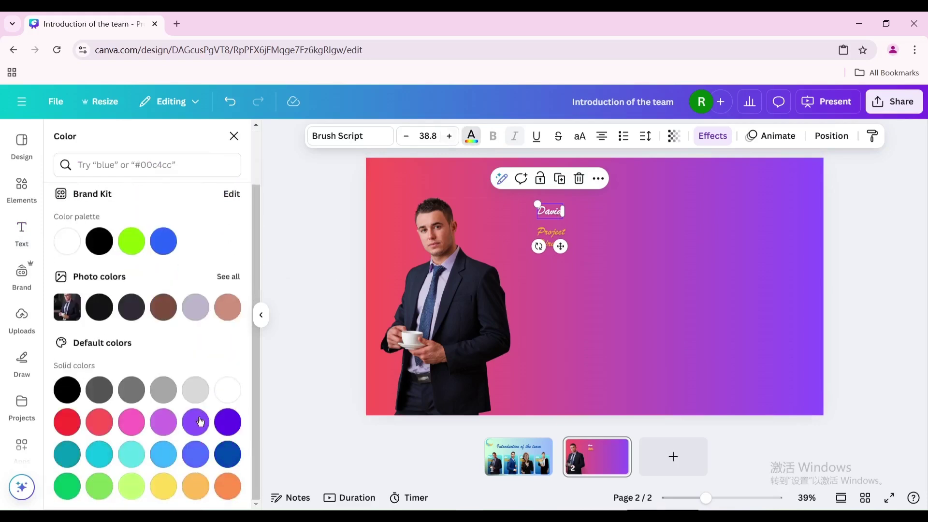
pyautogui.click(228, 453)
pyautogui.moveTo(572, 223); pyautogui.dragTo(606, 243)
pyautogui.moveTo(578, 224); pyautogui.dragTo(580, 191)
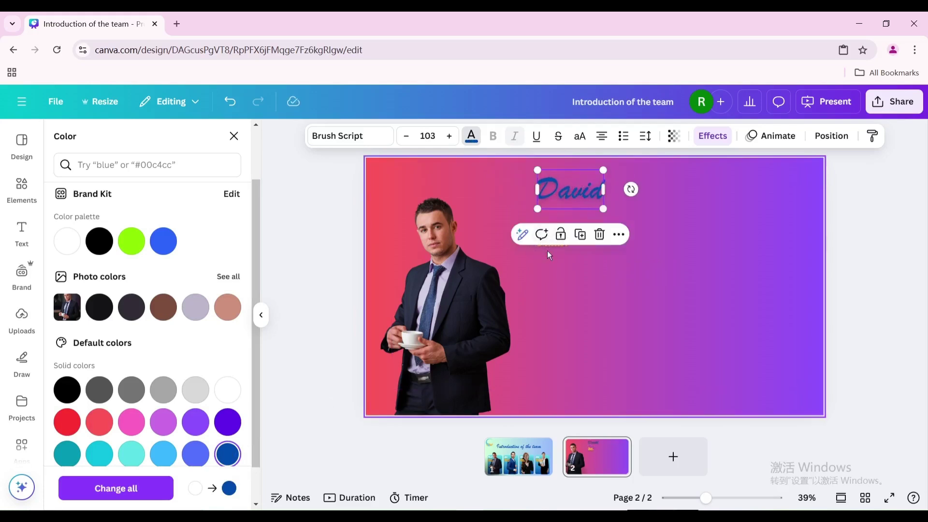
# Widen the Project Director text box so the title fits on one line, and move it closer beneath the name
pyautogui.click(547, 249)
pyautogui.doubleClick(540, 244)
pyautogui.doubleClick(540, 245)
pyautogui.click(539, 246)
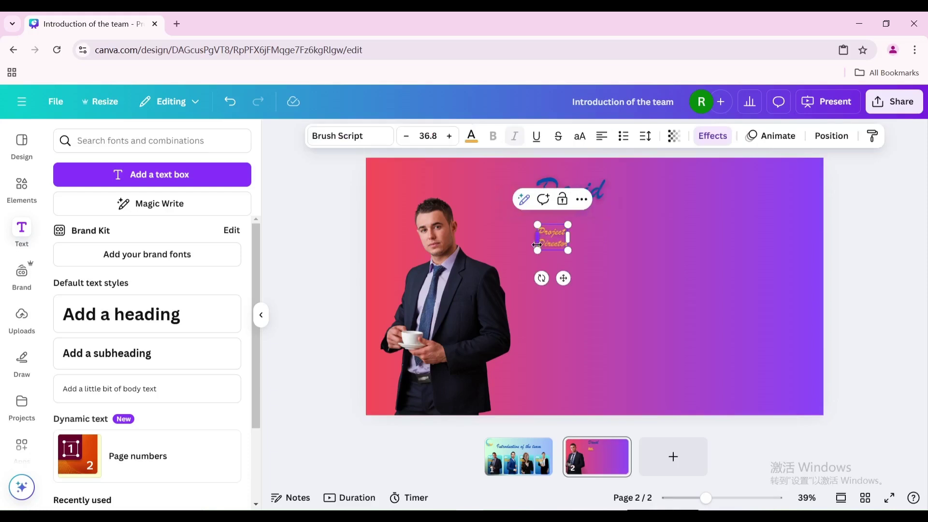
pyautogui.doubleClick(537, 245)
pyautogui.click(663, 246)
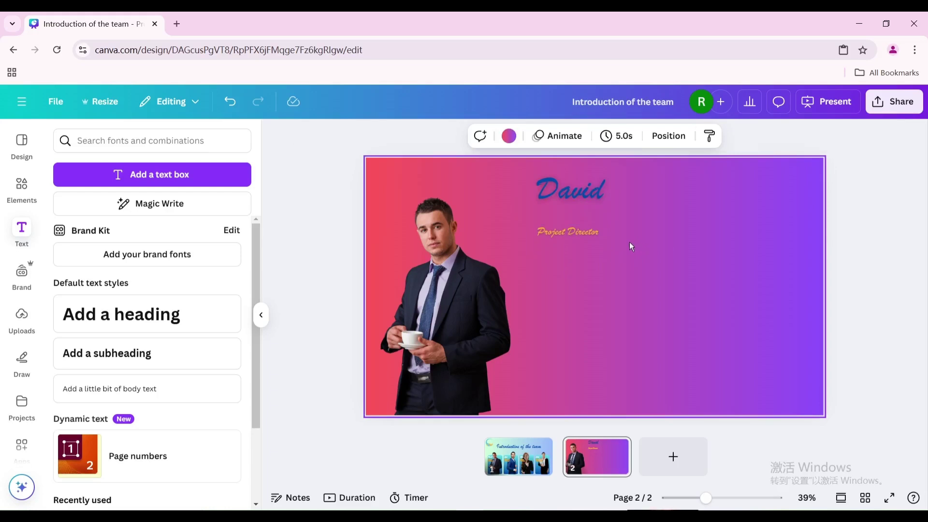
pyautogui.moveTo(565, 236); pyautogui.dragTo(566, 226)
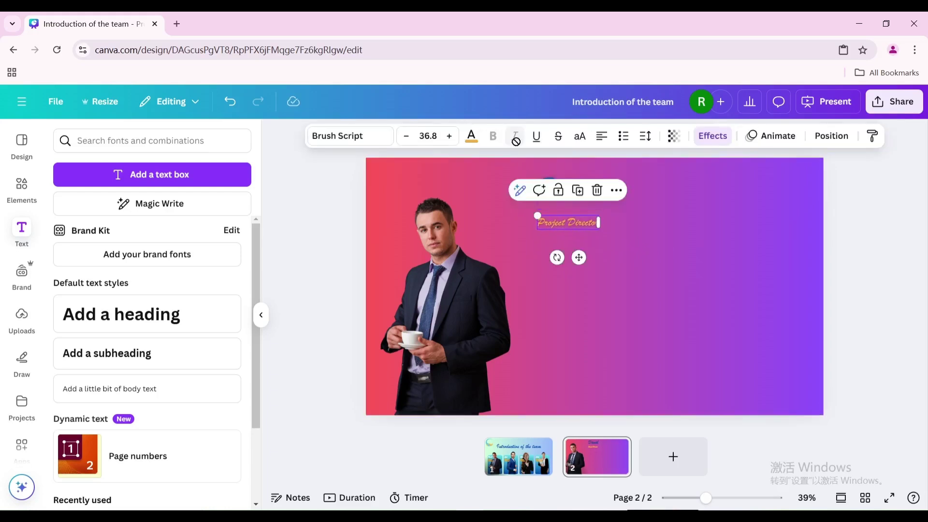
# Make the Project Director title black and change its font to Anton
pyautogui.click(469, 138)
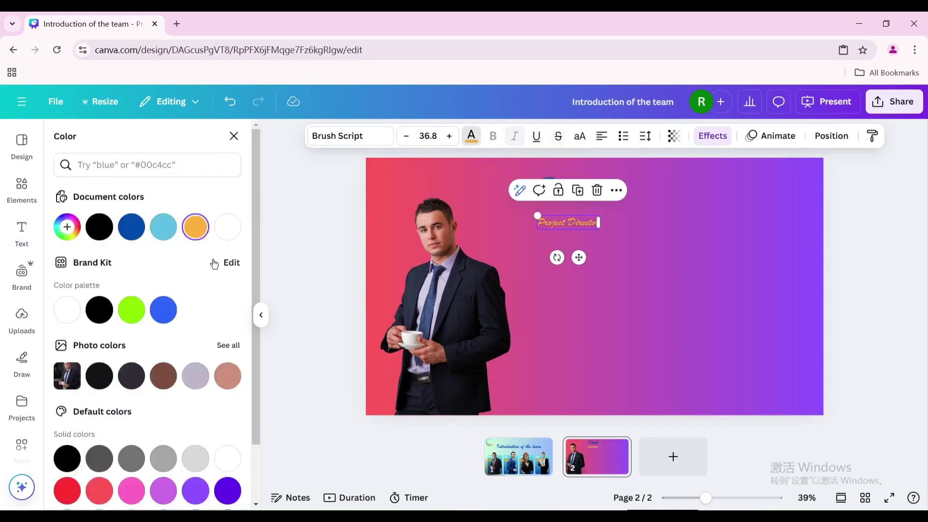
pyautogui.click(99, 226)
pyautogui.click(652, 233)
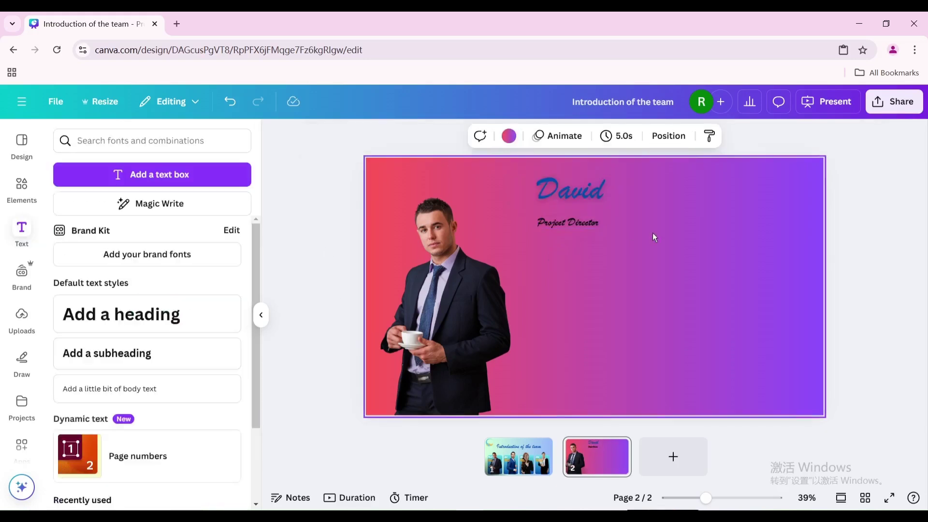
pyautogui.click(564, 223)
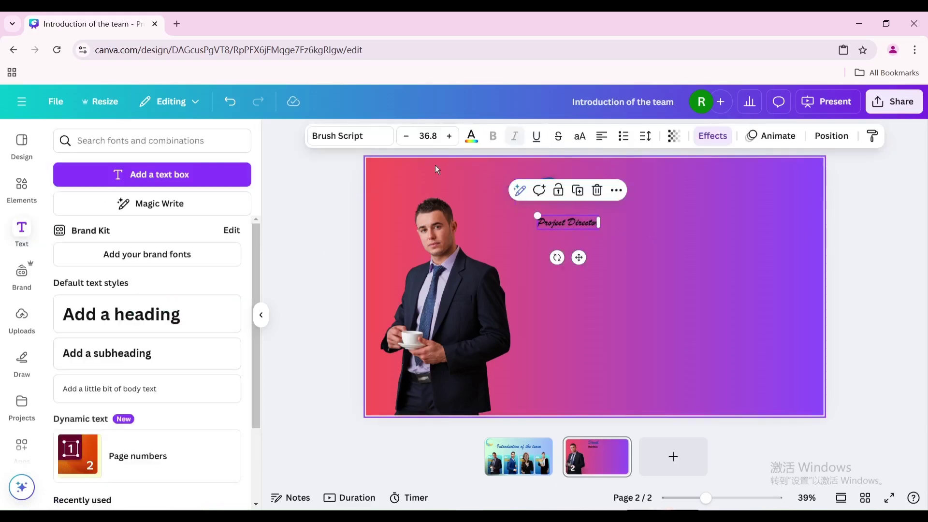
pyautogui.click(353, 138)
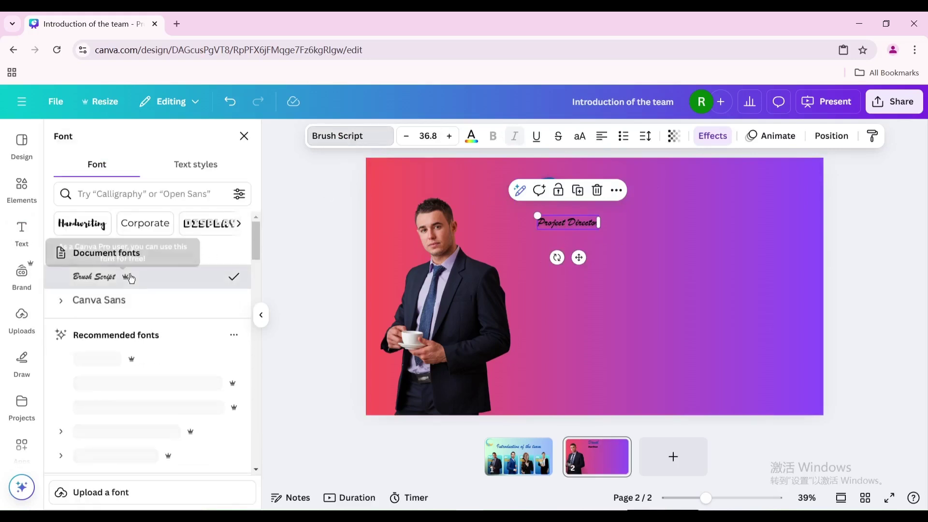
pyautogui.scroll(-5, 129, 286)
pyautogui.click(121, 333)
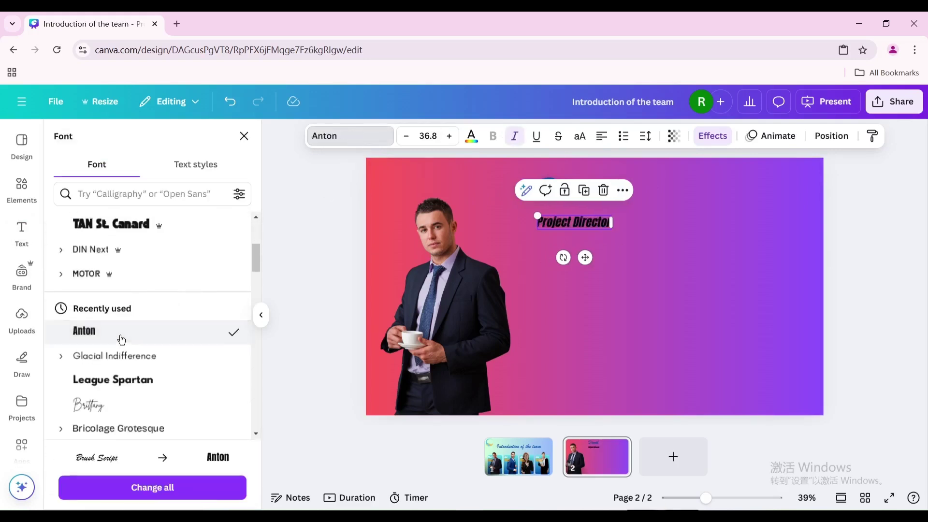
pyautogui.click(587, 225)
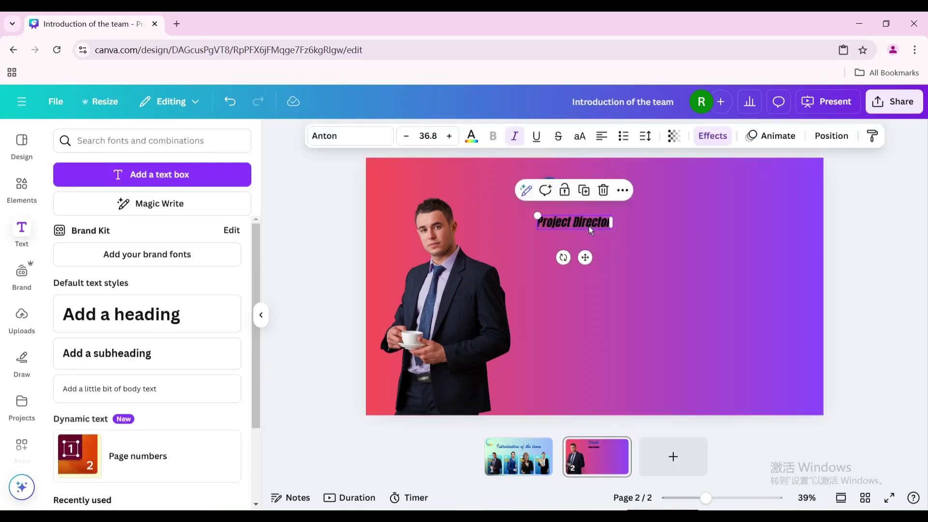
# Add a body text box on page 2 and paste in the biography beginning "With 15 years of experience in information technology"
pyautogui.click(121, 395)
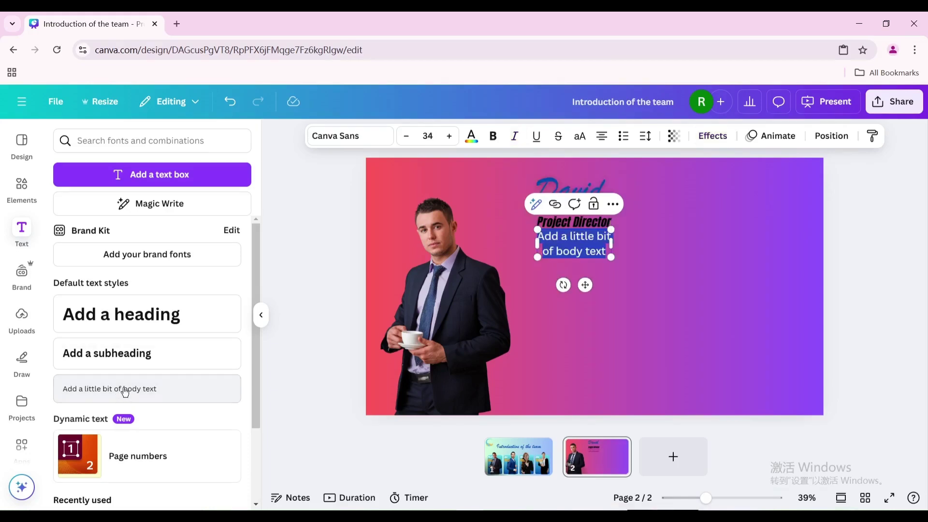
pyautogui.hotkey('ctrl', 'v')
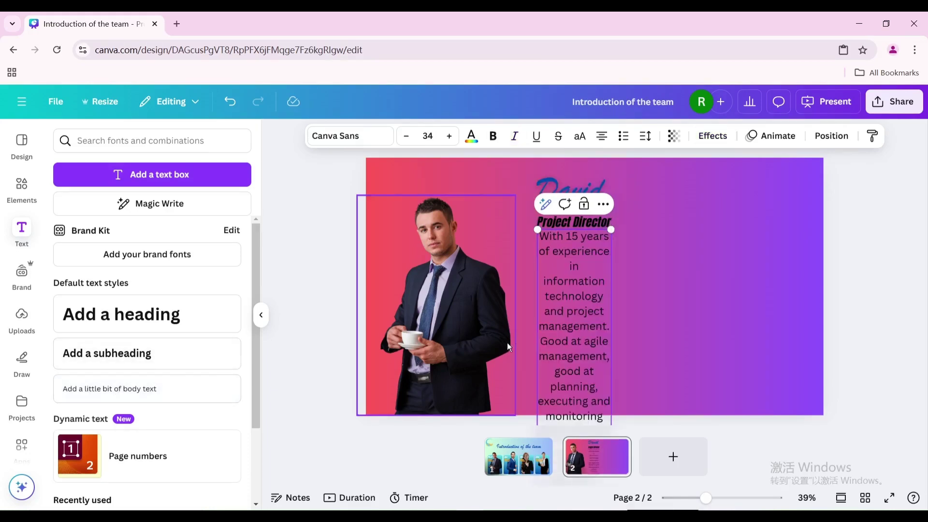
pyautogui.click(678, 335)
# Set the Project Director biography's font to Glacial Indifference Regular
pyautogui.click(566, 304)
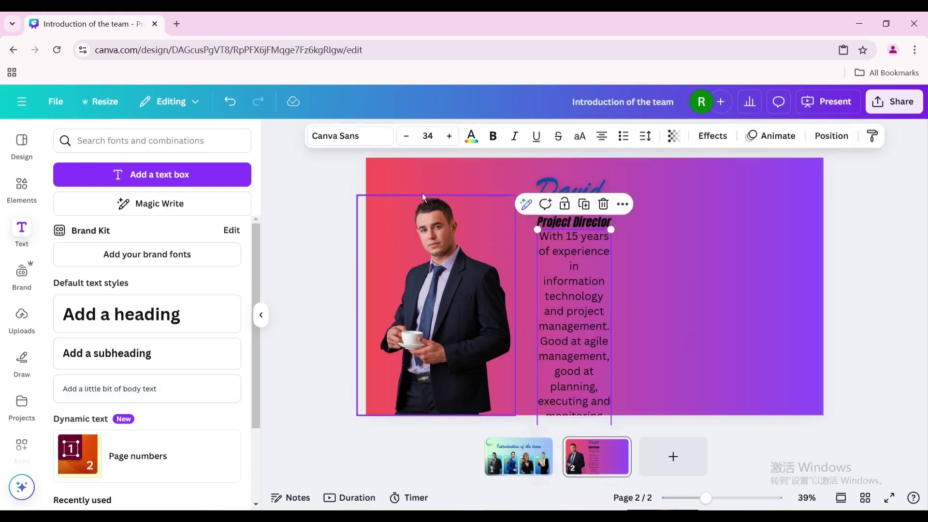
pyautogui.click(366, 144)
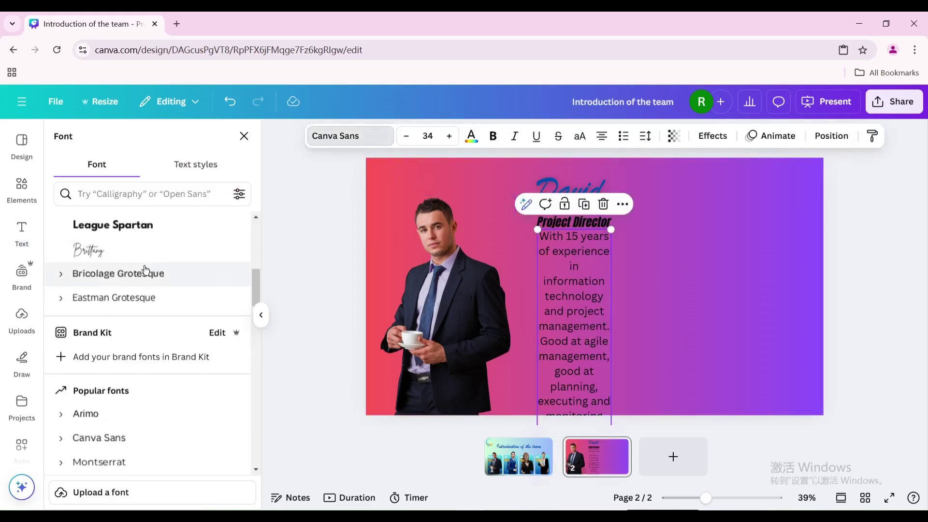
pyautogui.scroll(-4, 145, 269)
pyautogui.click(65, 356)
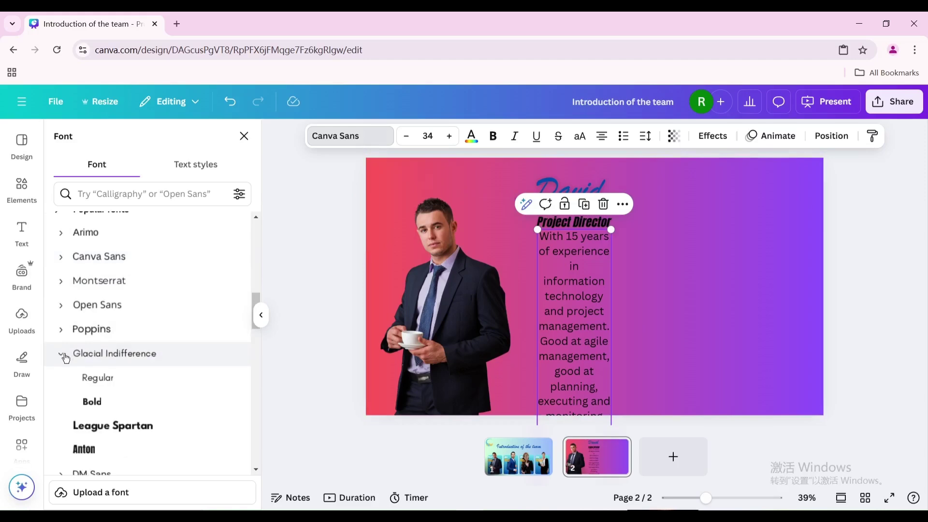
pyautogui.click(93, 377)
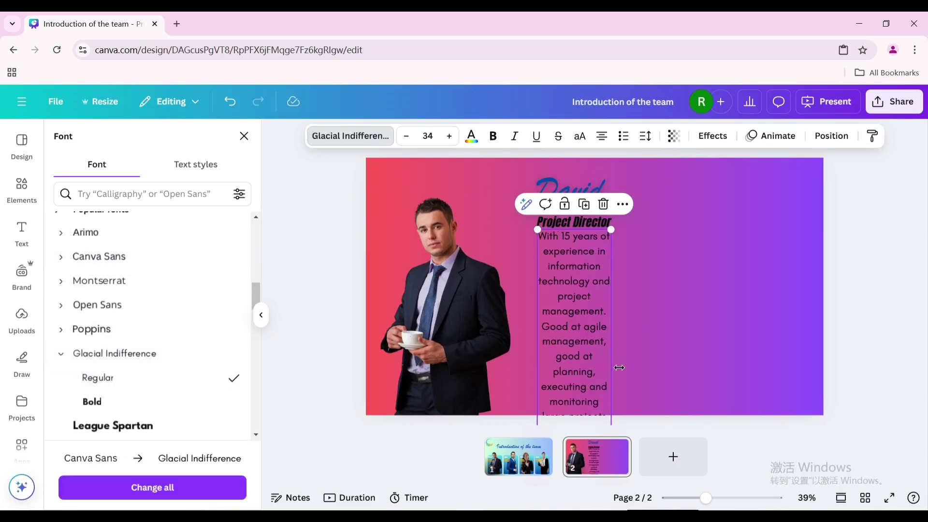
# Widen the biography text box to about half the page width, left-align its text and lower it slightly below the job title
pyautogui.scroll(-4, 620, 368)
pyautogui.moveTo(613, 258); pyautogui.dragTo(761, 271)
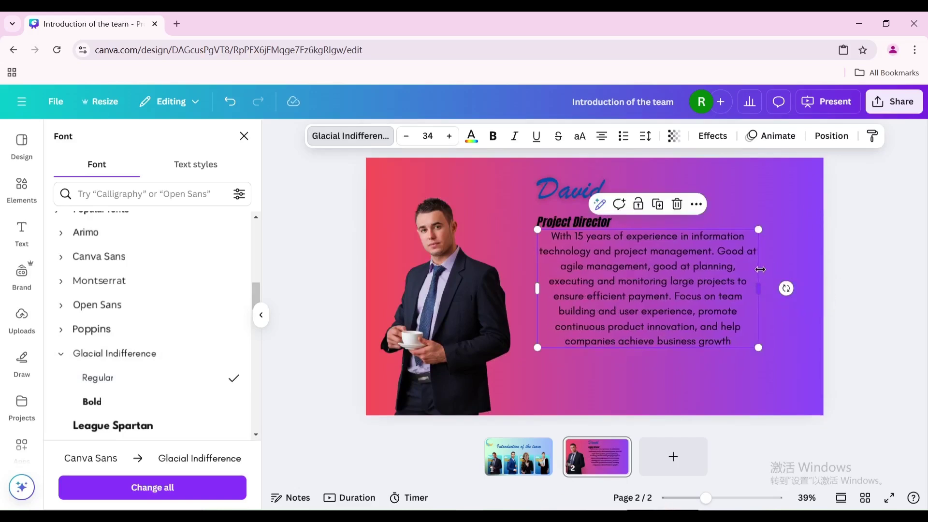
pyautogui.click(602, 137)
pyautogui.moveTo(608, 267); pyautogui.dragTo(607, 284)
pyautogui.press('Escape')
pyautogui.click(841, 294)
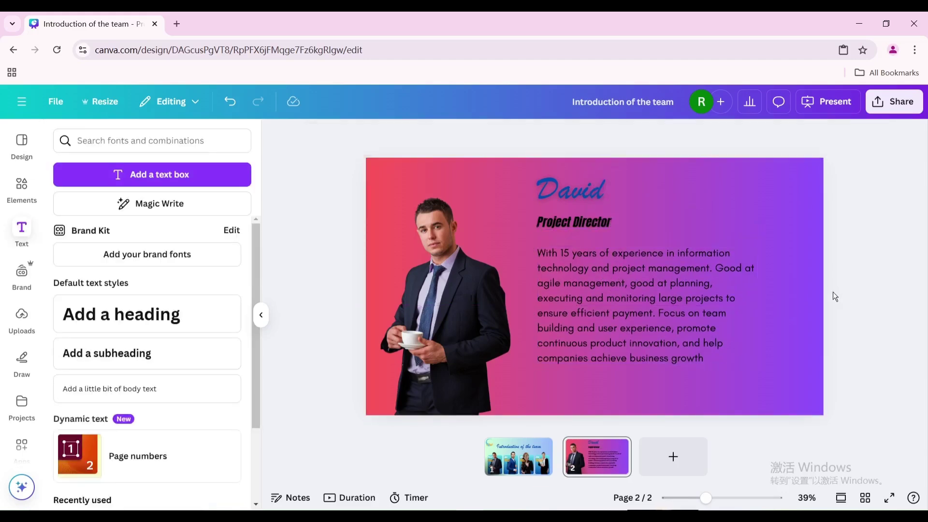
# Shift the name, job title and biography on page 2 slightly downward together
pyautogui.click(554, 189)
pyautogui.moveTo(554, 189); pyautogui.dragTo(555, 196)
pyautogui.click(787, 205)
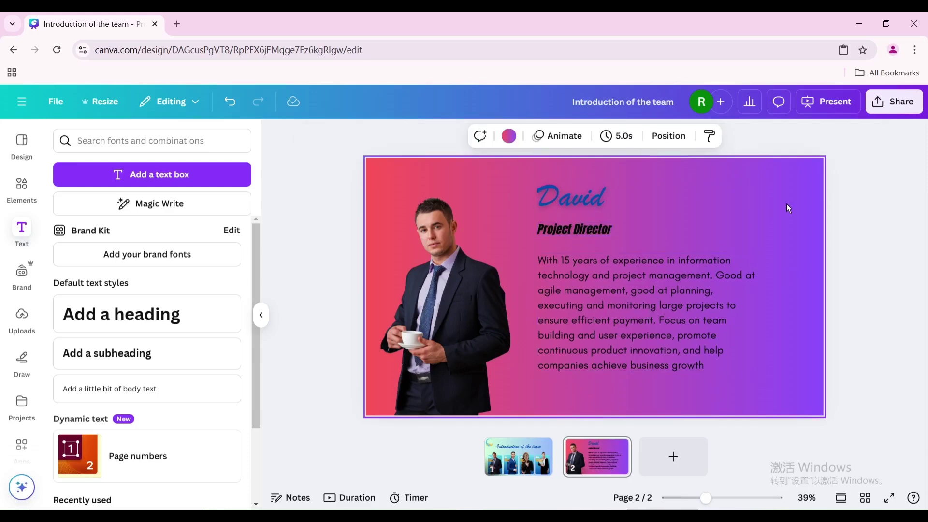
# Add a third page and give its background the default purple-to-turquoise gradient
pyautogui.click(680, 446)
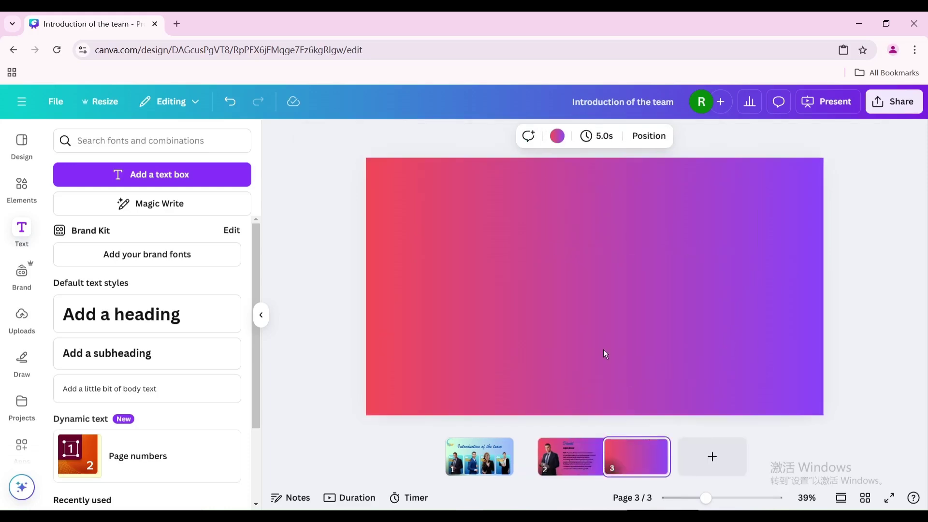
pyautogui.click(543, 136)
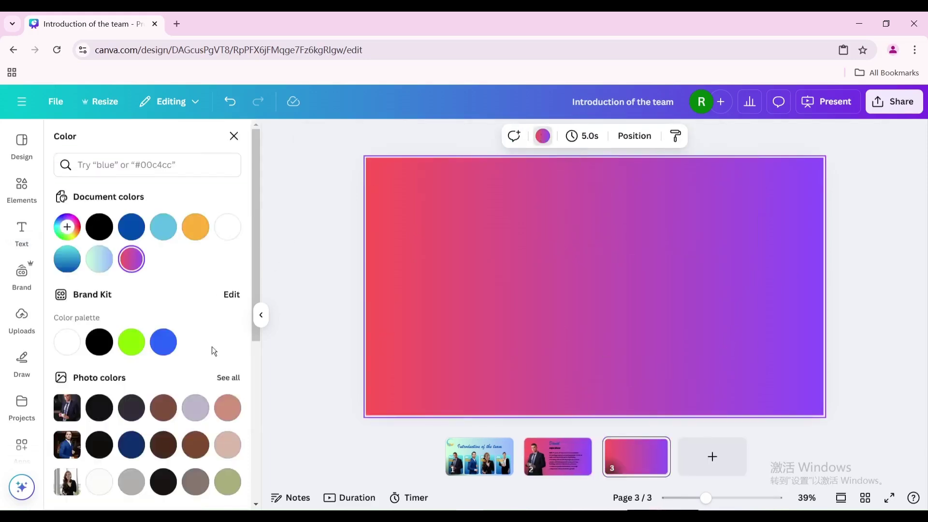
pyautogui.scroll(-6, 141, 373)
pyautogui.scroll(-1, 140, 390)
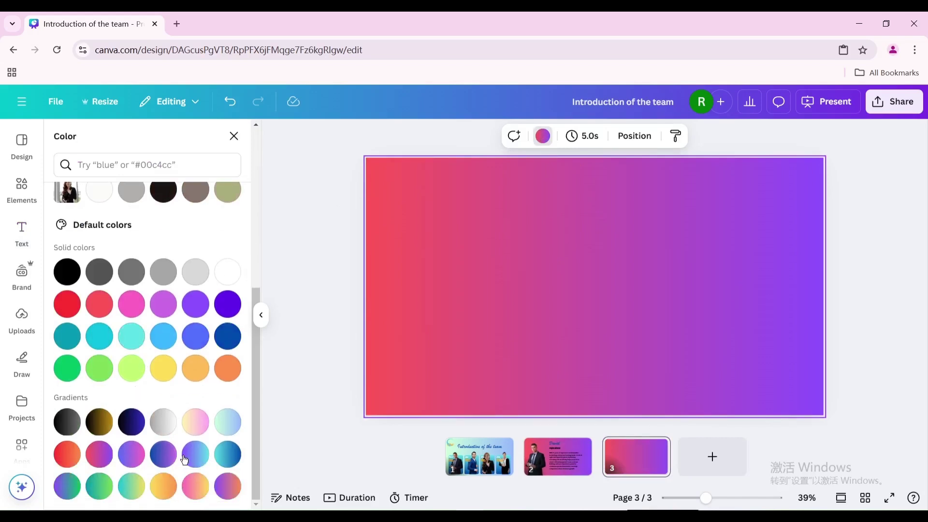
pyautogui.click(194, 454)
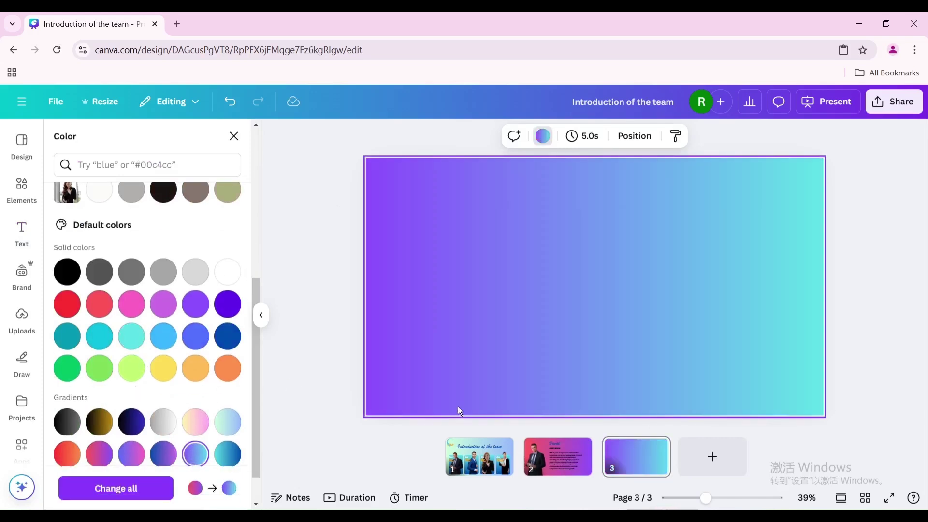
# Copy the second member's portrait, name and Planning Director title from page 1 onto page 3
pyautogui.click(476, 439)
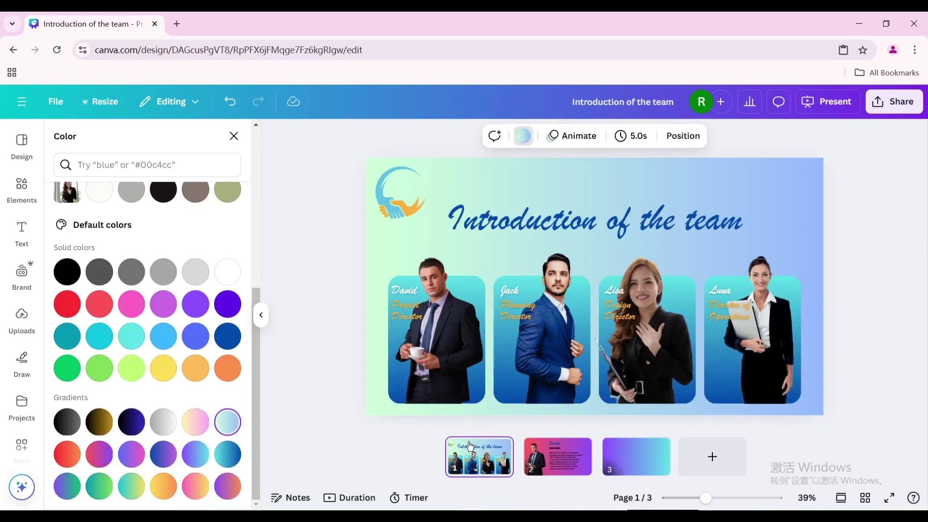
pyautogui.click(512, 313)
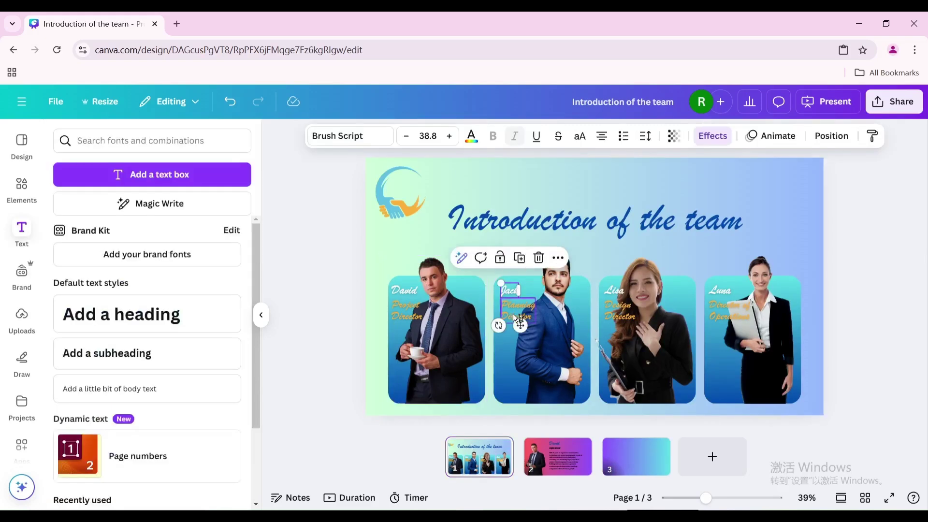
pyautogui.keyDown('shift'); pyautogui.click(541, 314); pyautogui.keyUp('shift')
pyautogui.rightClick(542, 313)
pyautogui.click(580, 107)
pyautogui.click(635, 457)
pyautogui.rightClick(513, 230)
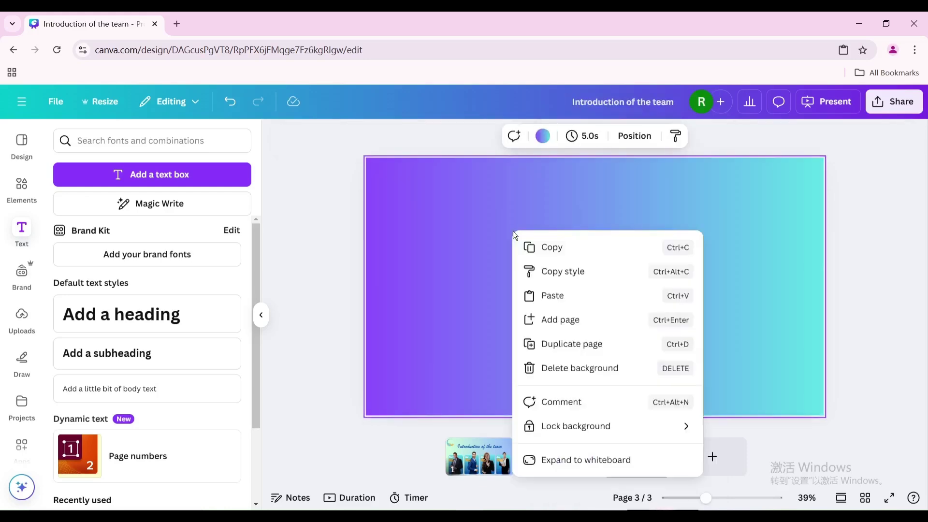
pyautogui.click(559, 296)
pyautogui.click(643, 296)
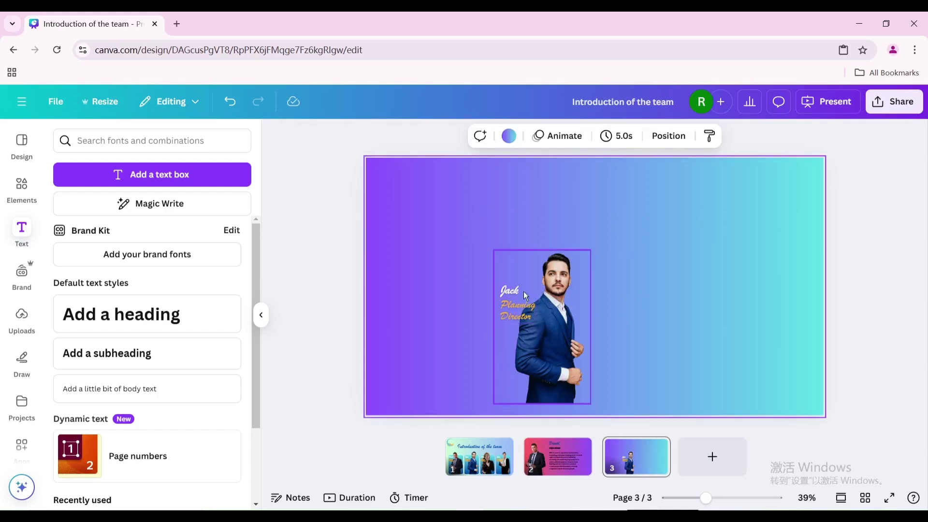
# Move the name and title on page 3 to its upper right, and enlarge the portrait on the left side, resting on the bottom edge
pyautogui.click(510, 291)
pyautogui.keyDown('shift'); pyautogui.click(522, 314); pyautogui.keyUp('shift')
pyautogui.click(529, 320)
pyautogui.moveTo(522, 313); pyautogui.dragTo(401, 332)
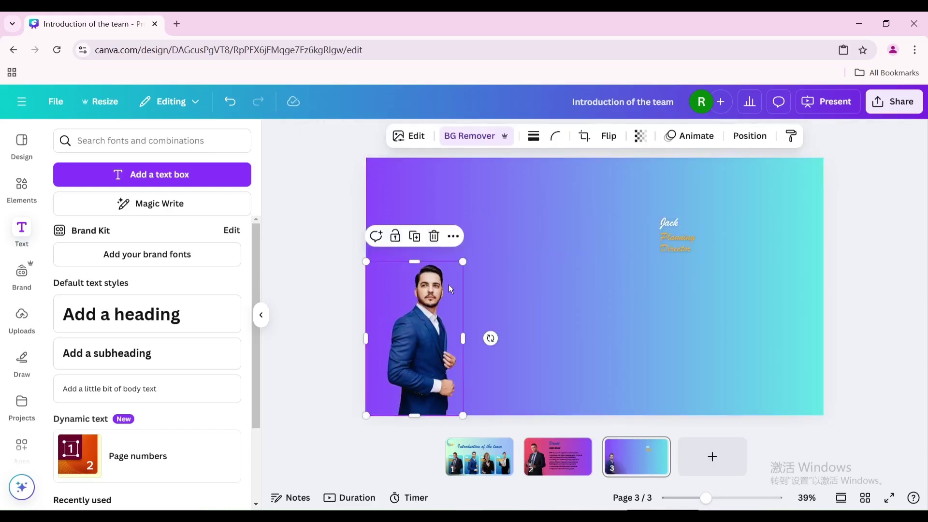
pyautogui.moveTo(463, 261); pyautogui.dragTo(553, 209)
pyautogui.moveTo(464, 290); pyautogui.dragTo(454, 291)
# Recolor the name on page 3 dark blue, enlarge it and place it in the upper middle beside the portrait
pyautogui.click(669, 223)
pyautogui.click(647, 213)
pyautogui.click(669, 223)
pyautogui.click(471, 136)
pyautogui.click(131, 226)
pyautogui.moveTo(660, 216); pyautogui.dragTo(586, 196)
pyautogui.moveTo(641, 207); pyautogui.dragTo(564, 208)
# Set the Planning Director title in black Anton on a single line and place it directly beneath the name
pyautogui.click(671, 250)
pyautogui.click(350, 136)
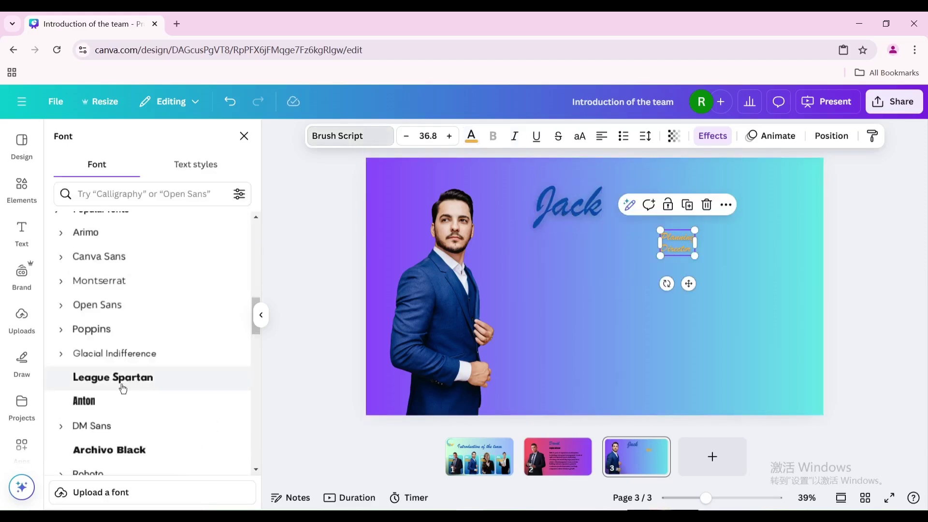
pyautogui.click(83, 398)
pyautogui.click(472, 136)
pyautogui.click(99, 227)
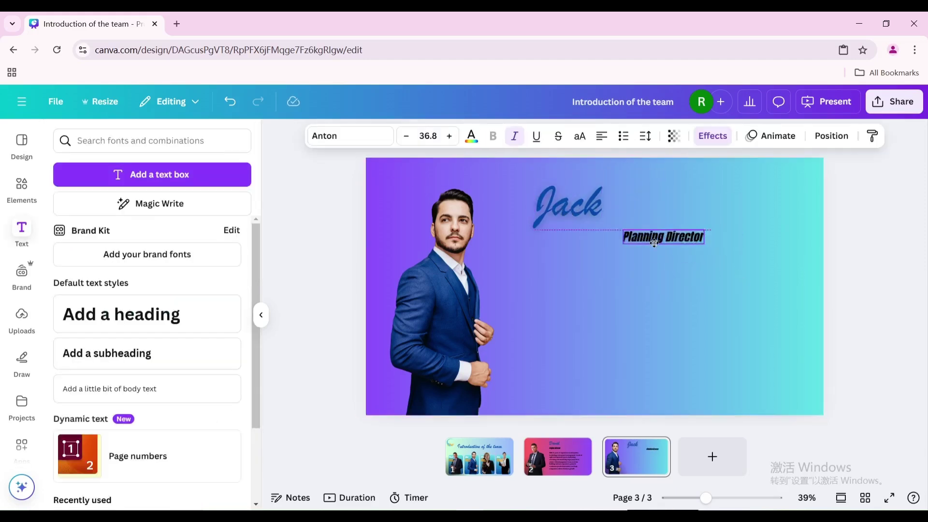
pyautogui.moveTo(709, 240); pyautogui.dragTo(587, 246)
# Copy the biography text box from page 2 onto page 3 and align it beneath the Planning Director title
pyautogui.click(561, 455)
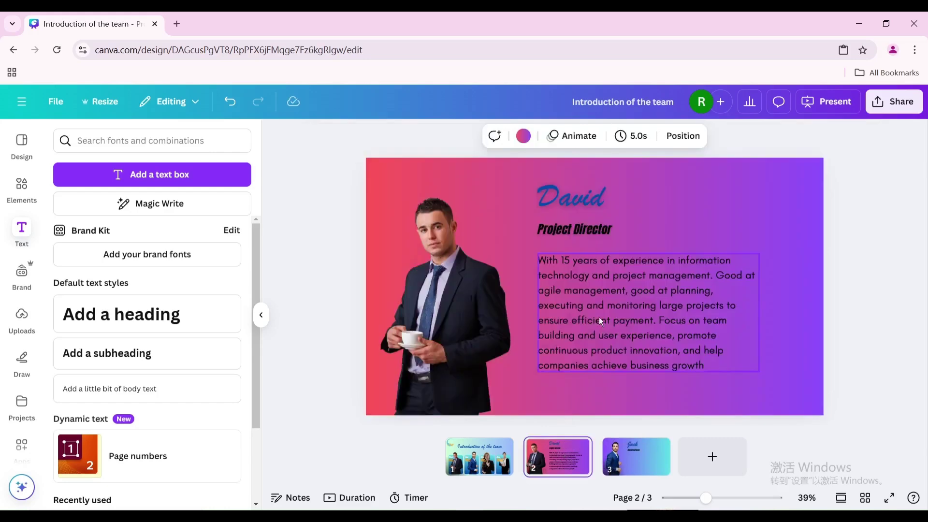
pyautogui.rightClick(595, 289)
pyautogui.click(620, 200)
pyautogui.click(636, 457)
pyautogui.rightClick(543, 281)
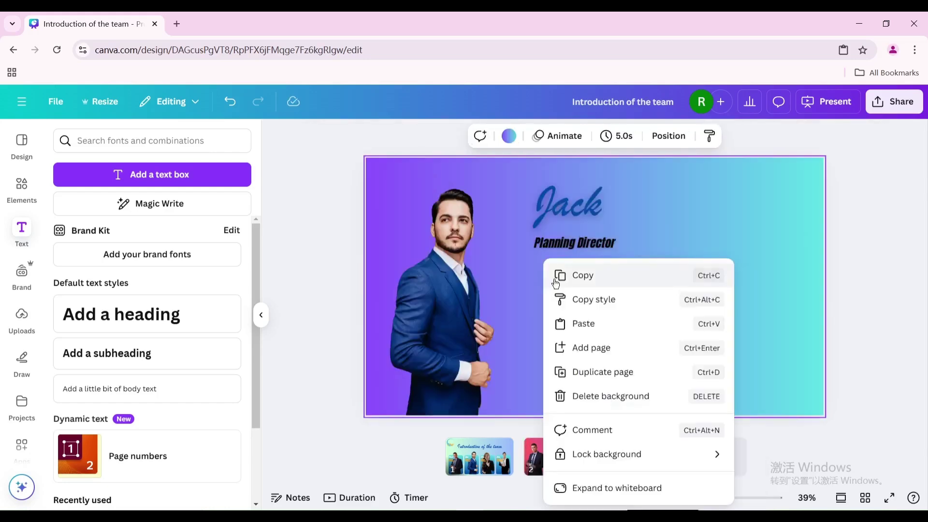
pyautogui.click(579, 323)
pyautogui.moveTo(585, 312); pyautogui.dragTo(578, 321)
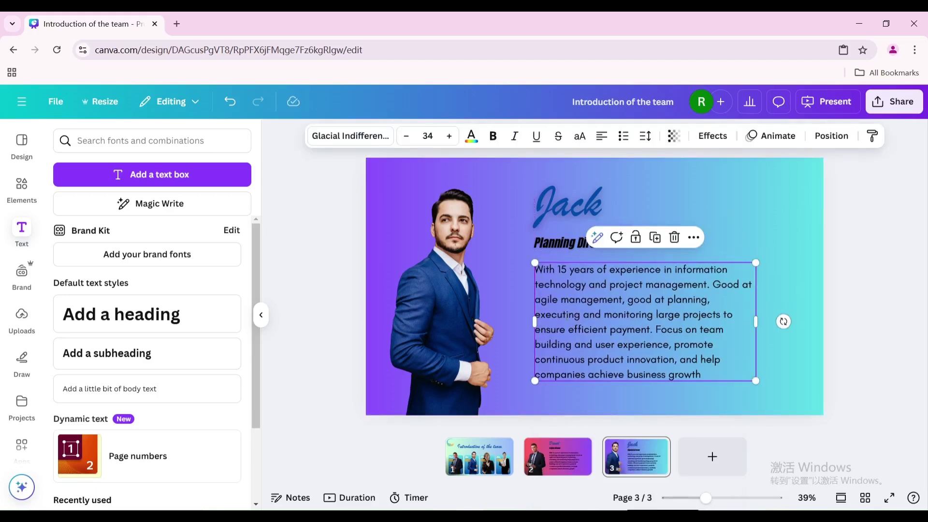
# Replace the copied biography on page 3 with the text beginning "With 12 years of experience in digital marketing and brand planning"
pyautogui.doubleClick(579, 321)
pyautogui.hotkey('ctrl', 'a')
pyautogui.hotkey('ctrl', 'v')
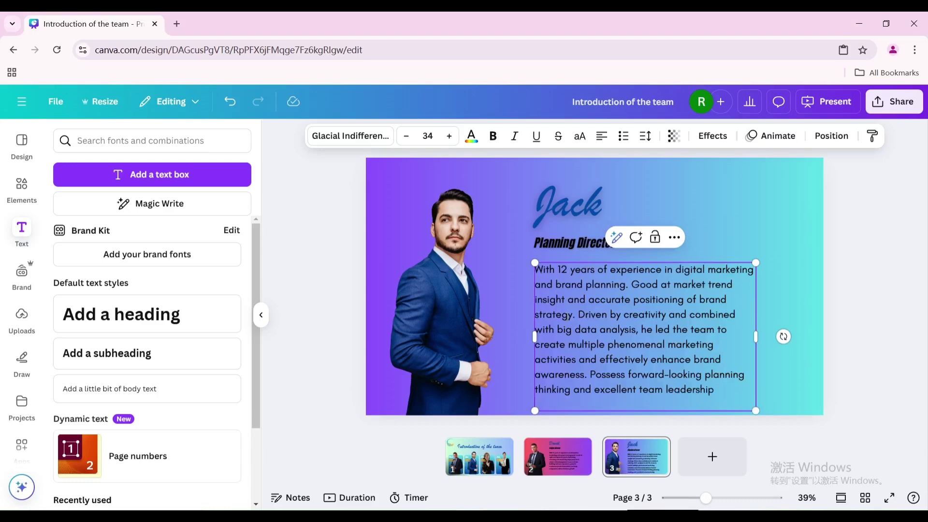
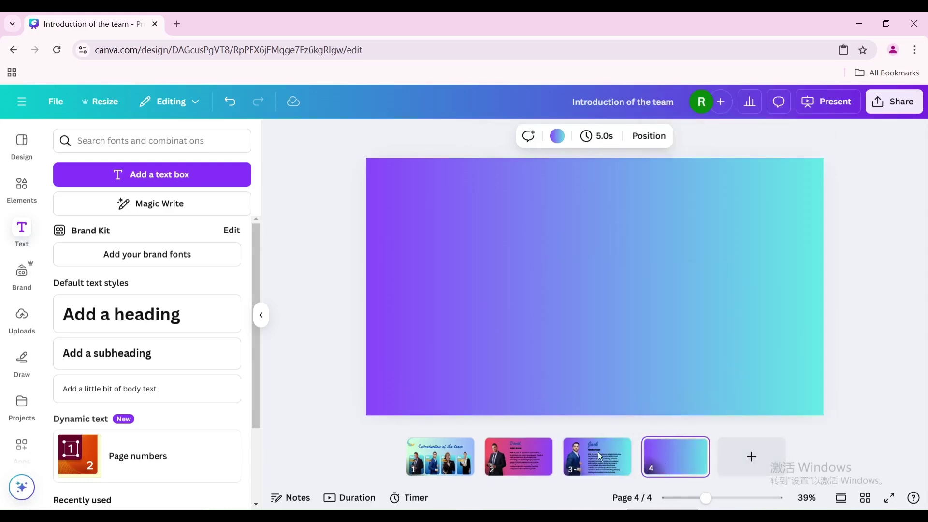
# Change the page 4 background to the teal-to-green gradient
pyautogui.click(575, 271)
pyautogui.click(542, 136)
pyautogui.scroll(-7, 131, 377)
pyautogui.click(100, 487)
# Copy the Design Director's portrait, name and title from the overview page onto page 4
pyautogui.click(440, 456)
pyautogui.click(614, 290)
pyautogui.keyDown('shift'); pyautogui.click(623, 316); pyautogui.keyUp('shift')
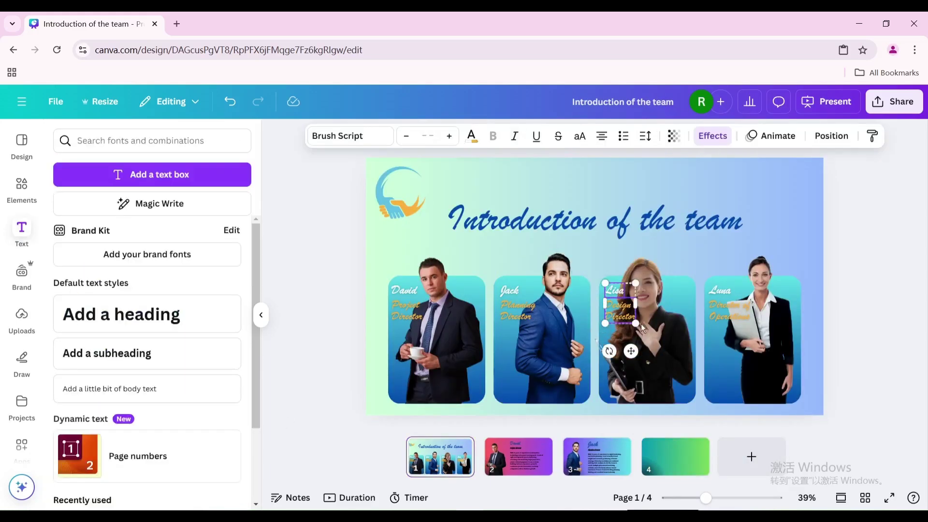
pyautogui.keyDown('shift'); pyautogui.click(653, 334); pyautogui.keyUp('shift')
pyautogui.hotkey('ctrl', 'c')
pyautogui.click(672, 456)
pyautogui.click(572, 304)
pyautogui.hotkey('ctrl', 'v')
# Enlarge the portrait along the left side of page 4 and place the name and title in the upper middle
pyautogui.keyDown('shift'); pyautogui.click(648, 307); pyautogui.keyUp('shift')
pyautogui.moveTo(620, 311); pyautogui.dragTo(580, 203)
pyautogui.moveTo(650, 334); pyautogui.dragTo(428, 345)
pyautogui.moveTo(473, 267); pyautogui.dragTo(579, 232)
# Recolor the name on page 4 dark blue, enlarge it and position it above the job title
pyautogui.click(570, 180)
pyautogui.click(350, 136)
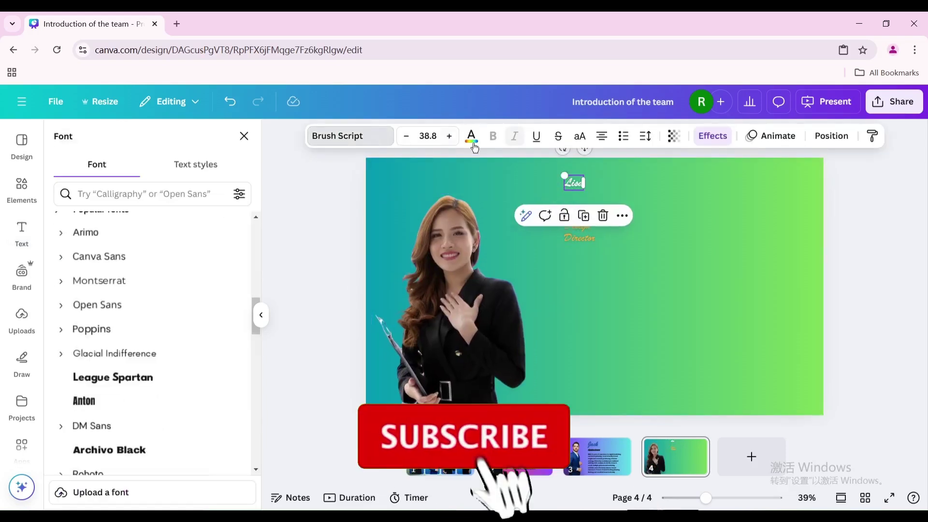
pyautogui.click(472, 137)
pyautogui.click(131, 226)
pyautogui.moveTo(584, 190); pyautogui.dragTo(632, 227)
pyautogui.moveTo(582, 193); pyautogui.dragTo(574, 194)
# Set the Design Director title in black Anton on a single line and align it beneath the name
pyautogui.click(578, 234)
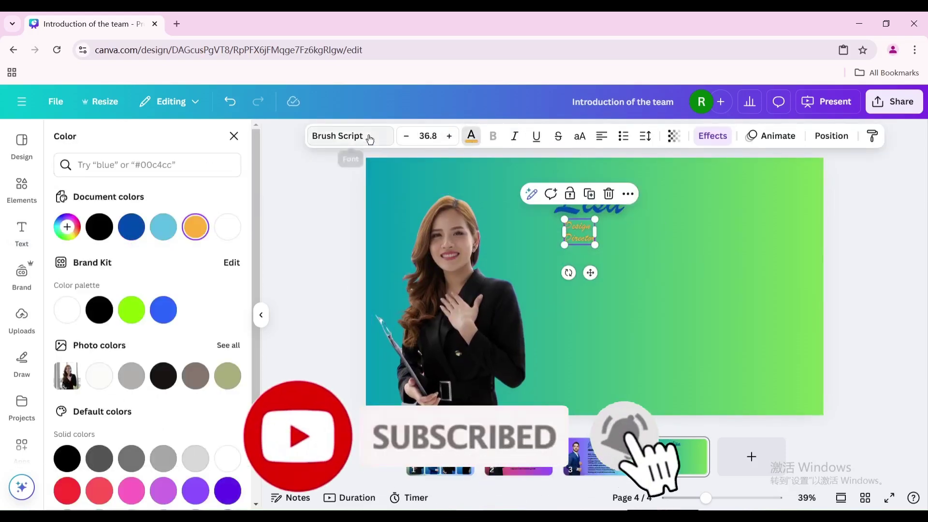
pyautogui.click(368, 137)
pyautogui.scroll(-5, 88, 402)
pyautogui.click(88, 402)
pyautogui.click(471, 136)
pyautogui.click(100, 226)
pyautogui.click(568, 239)
pyautogui.click(610, 262)
pyautogui.moveTo(602, 232)
pyautogui.mouseDown()
pyautogui.moveTo(640, 232)
pyautogui.moveTo(596, 239)
pyautogui.mouseUp()
# Copy the biography text box from page 3 onto page 4 and align it beneath the Design Director title
pyautogui.click(597, 456)
pyautogui.click(665, 358)
pyautogui.hotkey('ctrl', 'c')
pyautogui.click(676, 456)
pyautogui.rightClick(586, 300)
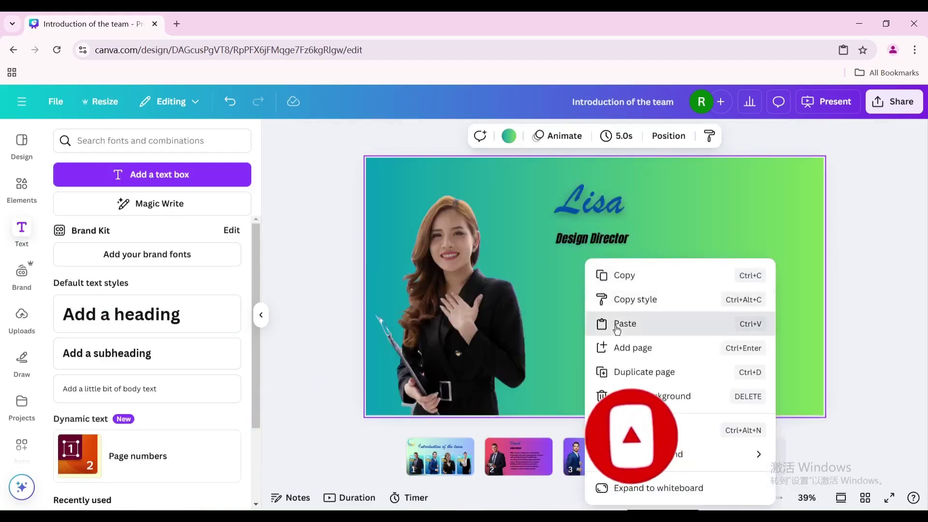
pyautogui.click(616, 326)
pyautogui.moveTo(592, 284); pyautogui.dragTo(614, 283)
# Replace the copied biography on page 4 with the text beginning "With more than 10 years of experience in UI/UX design"
pyautogui.doubleClick(614, 290)
pyautogui.hotkey('ctrl', 'v')
pyautogui.click(907, 275)
# Add page 5 and give it the pink-to-yellow gradient background
pyautogui.click(773, 452)
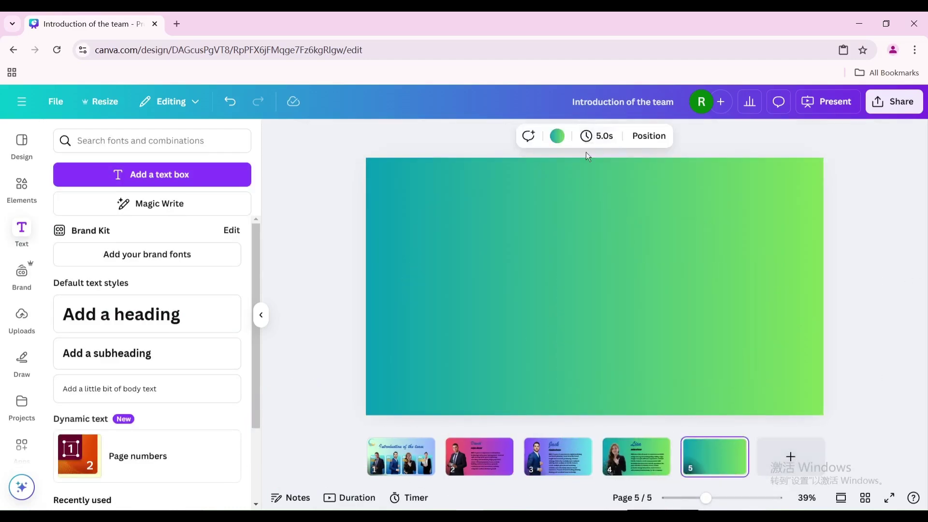
pyautogui.click(556, 136)
pyautogui.click(196, 486)
# Copy the Director of Operations' portrait, name and title from page 1 onto page 5, enlarging the portrait along the page's left side
pyautogui.click(400, 455)
pyautogui.click(728, 292)
pyautogui.keyDown('shift'); pyautogui.click(727, 312); pyautogui.keyUp('shift')
pyautogui.keyDown('shift'); pyautogui.click(769, 319); pyautogui.keyUp('shift')
pyautogui.rightClick(766, 319)
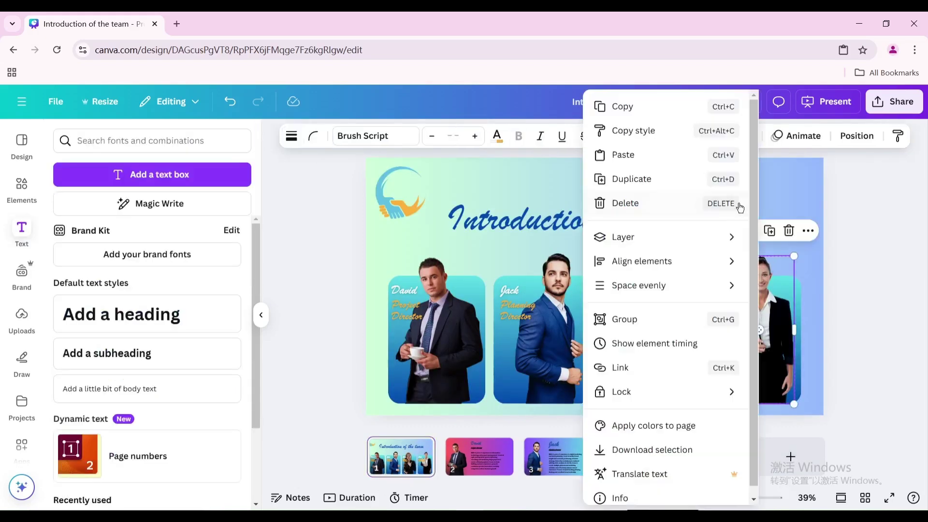
pyautogui.click(633, 106)
pyautogui.click(715, 455)
pyautogui.rightClick(566, 238)
pyautogui.click(597, 302)
pyautogui.moveTo(775, 327); pyautogui.dragTo(426, 338)
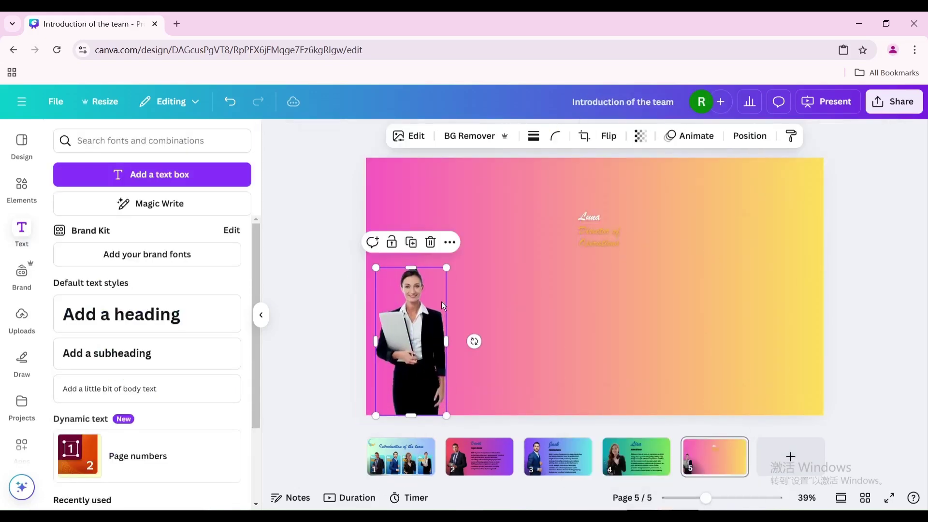
pyautogui.moveTo(445, 268); pyautogui.dragTo(480, 263)
# Recolor the name on page 5 dark blue, enlarge it and place it in the upper middle beside the portrait
pyautogui.click(590, 217)
pyautogui.click(471, 136)
pyautogui.click(131, 227)
pyautogui.moveTo(579, 209); pyautogui.dragTo(525, 188)
pyautogui.moveTo(566, 203); pyautogui.dragTo(577, 201)
# Set the Director of Operations title in black Anton on a single line and align it beneath the name
pyautogui.click(600, 239)
pyautogui.click(100, 227)
pyautogui.click(352, 137)
pyautogui.scroll(-5, 121, 363)
pyautogui.click(87, 400)
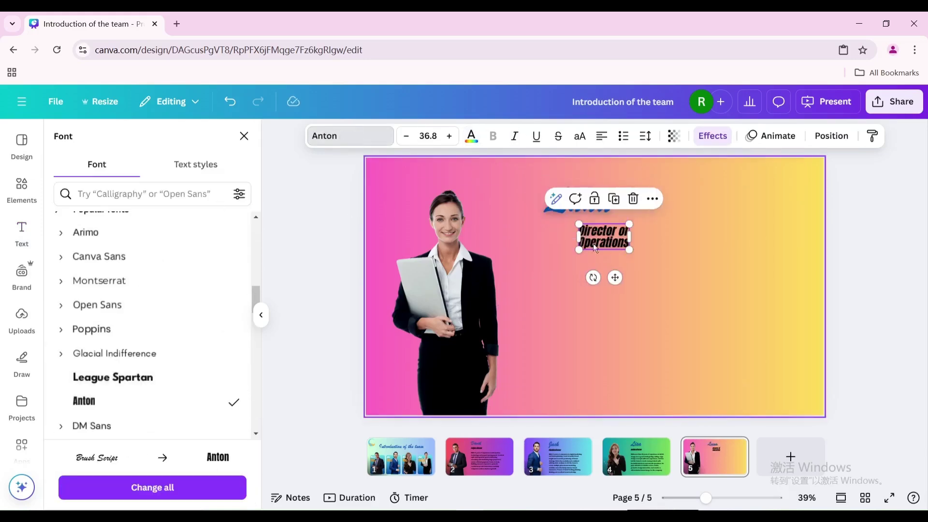
pyautogui.click(515, 136)
pyautogui.click(701, 281)
pyautogui.moveTo(630, 238); pyautogui.dragTo(596, 237)
# Copy the biography text box from page 4 onto page 5 and align it beneath the Director of Operations title
pyautogui.click(634, 456)
pyautogui.click(633, 333)
pyautogui.hotkey('ctrl', 'c')
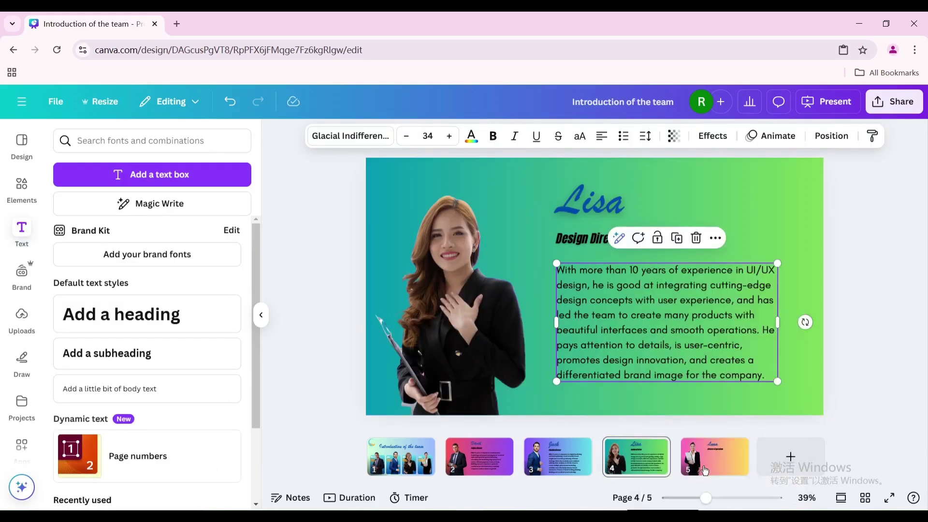
pyautogui.click(704, 466)
pyautogui.hotkey('ctrl', 'v')
pyautogui.moveTo(625, 327); pyautogui.dragTo(614, 327)
# Replace the copied biography on page 5 with the text beginning "With more than 10 years of experience in Internet operation and management"
pyautogui.doubleClick(599, 320)
pyautogui.hotkey('ctrl', 'v')
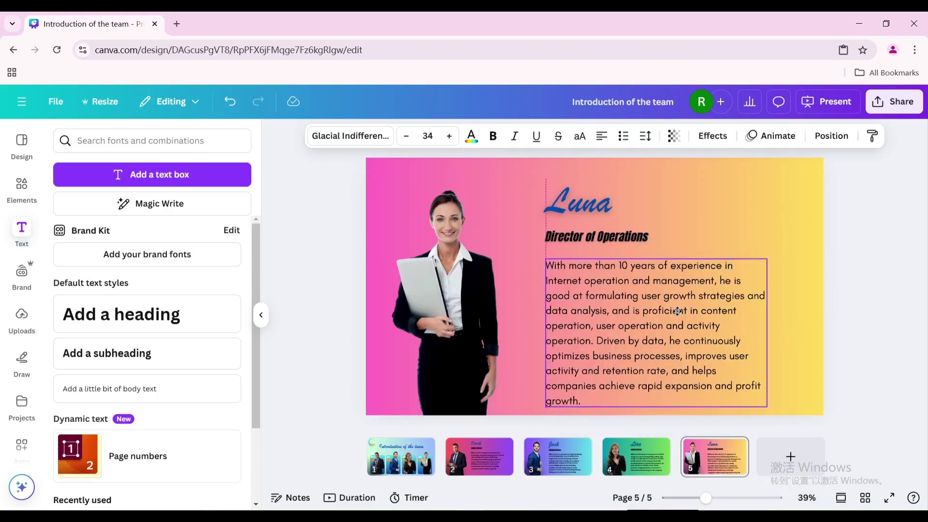
pyautogui.click(844, 293)
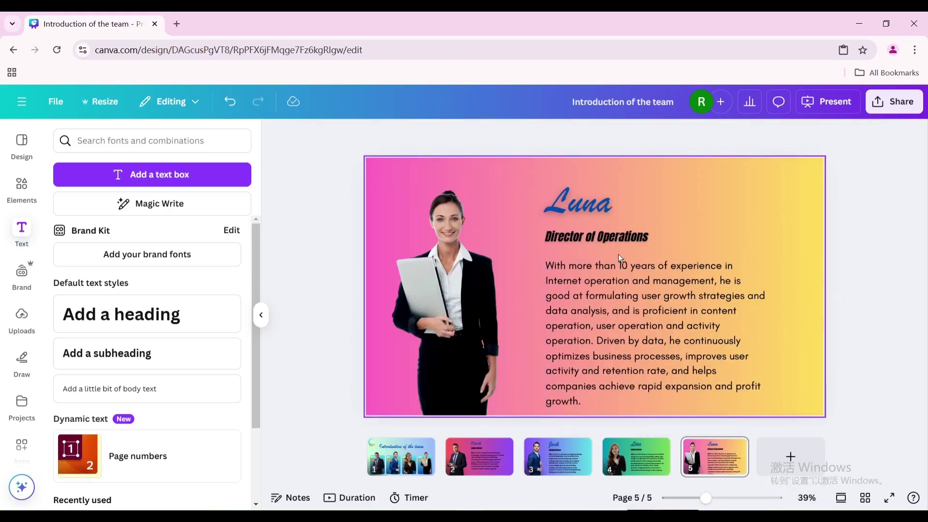
# Link the Project Director's portrait on the overview page to page 2 of the document
pyautogui.click(382, 466)
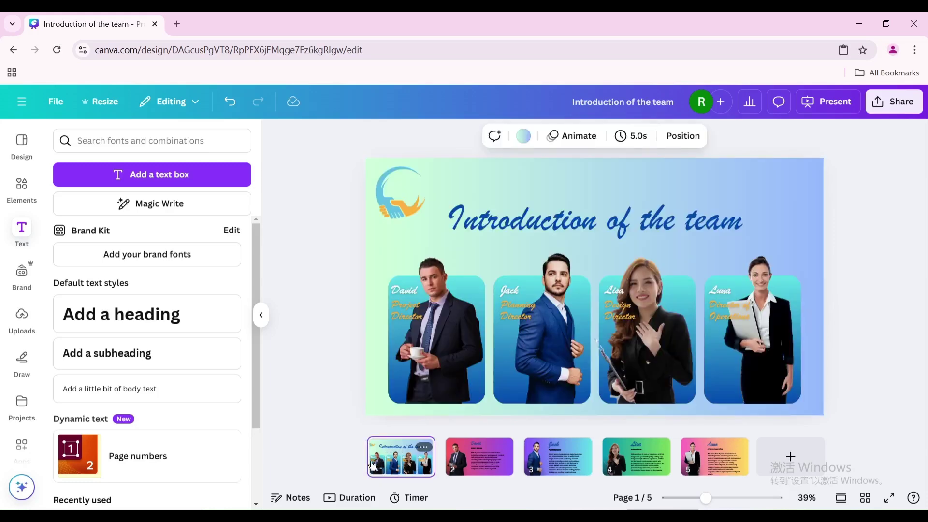
pyautogui.click(451, 338)
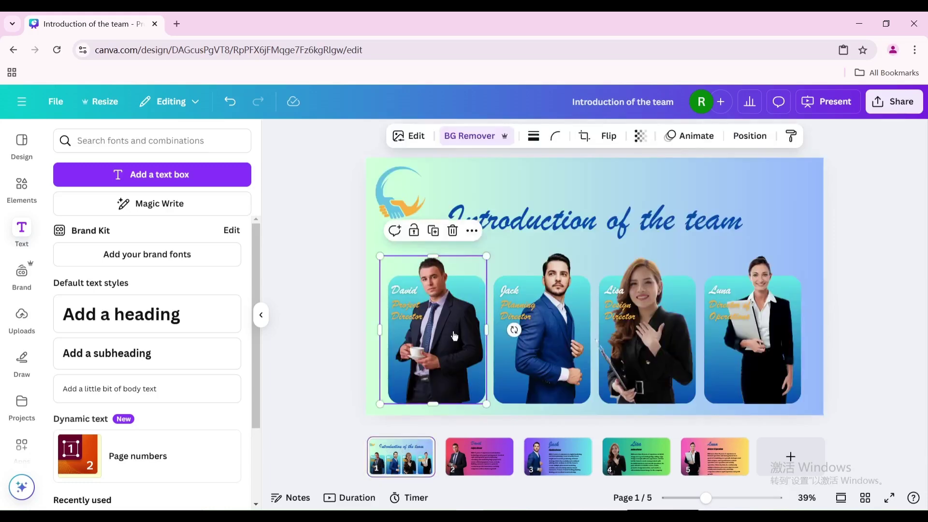
pyautogui.rightClick(454, 334)
pyautogui.click(496, 360)
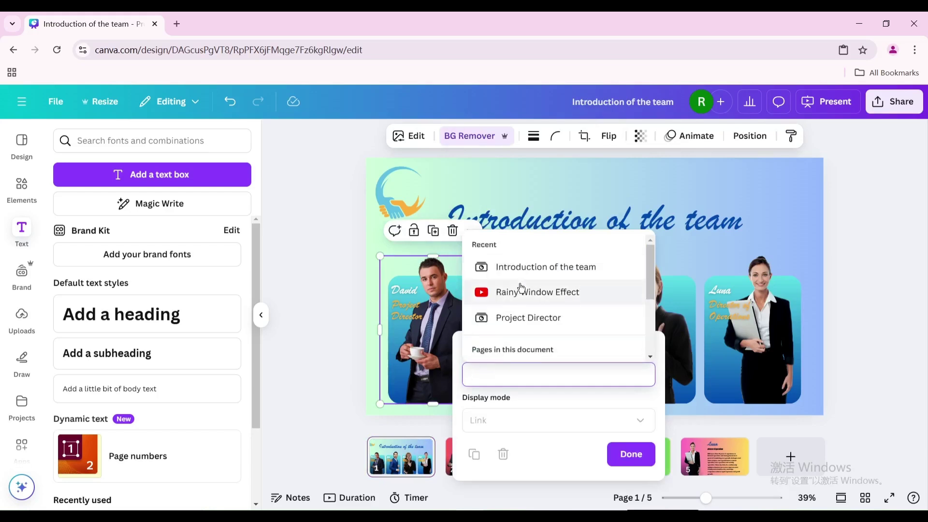
pyautogui.scroll(-3, 519, 305)
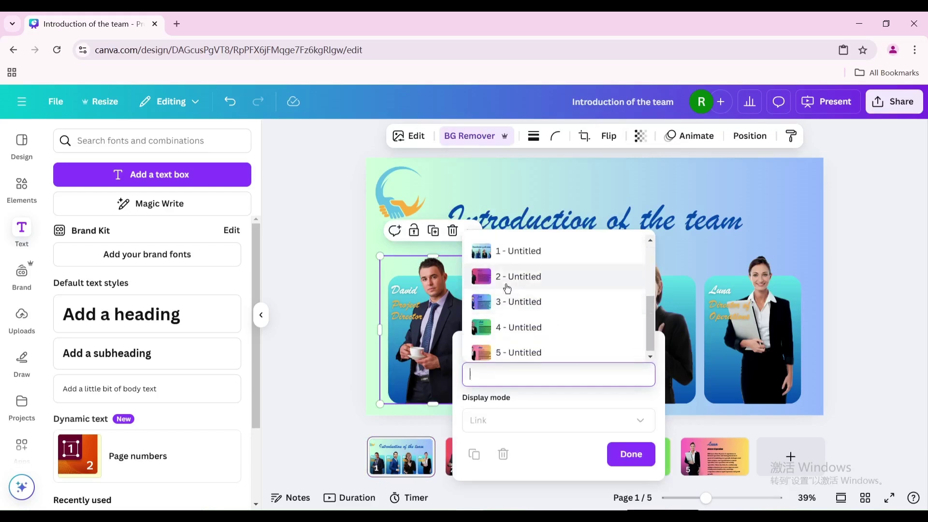
pyautogui.click(507, 288)
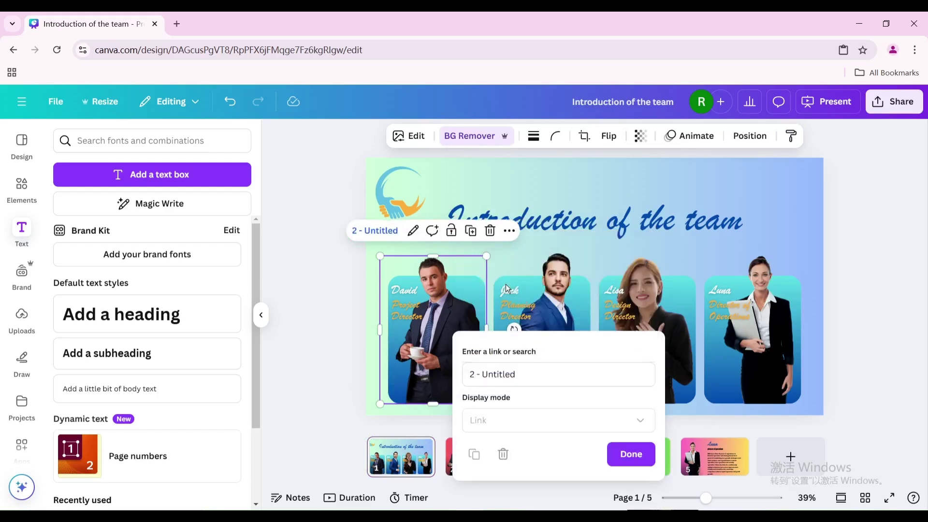
pyautogui.click(629, 451)
# Link the Planning Director's portrait on the overview page to page 3
pyautogui.click(560, 345)
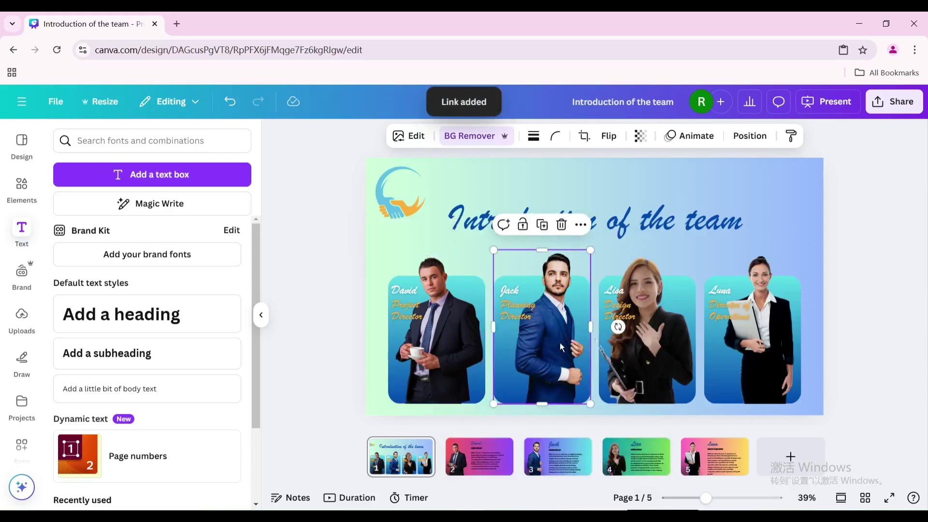
pyautogui.rightClick(568, 337)
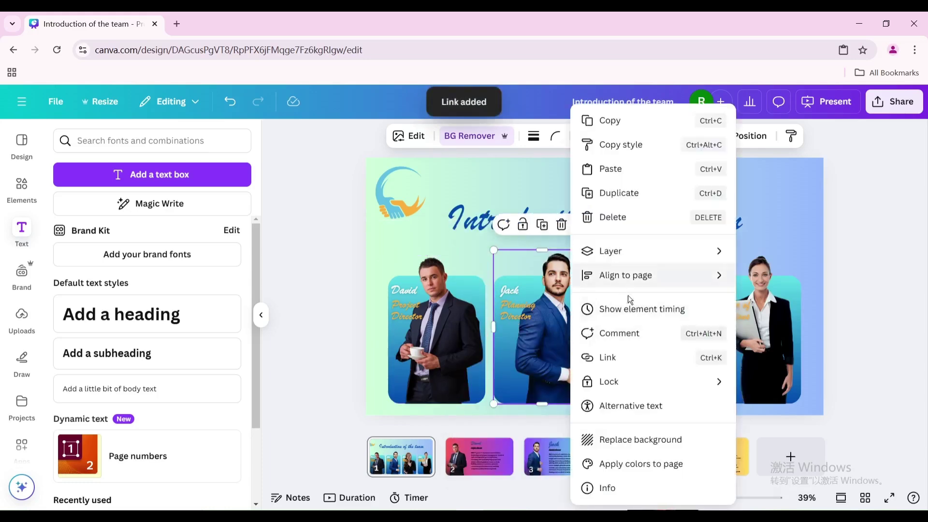
pyautogui.click(625, 361)
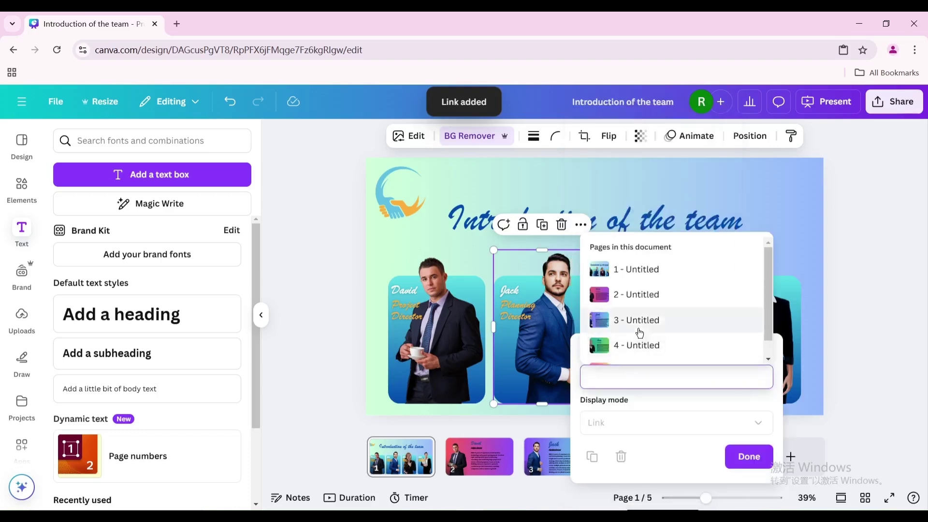
pyautogui.scroll(-1, 652, 335)
pyautogui.click(635, 302)
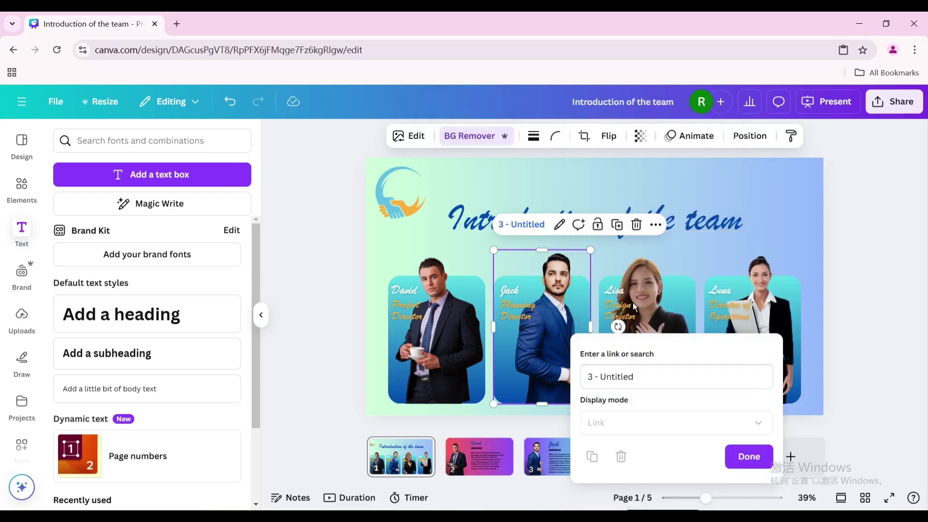
pyautogui.click(747, 465)
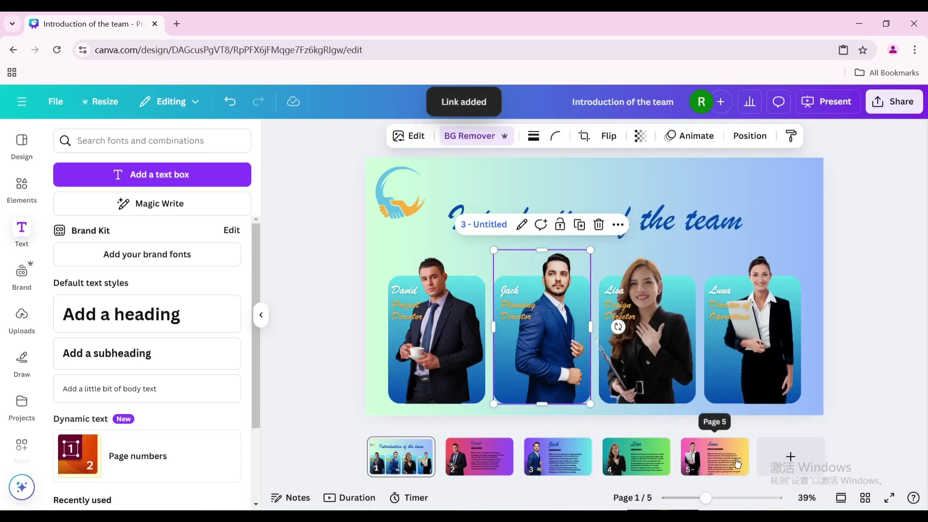
# Link the Design Director's portrait on the overview page to page 4
pyautogui.click(643, 340)
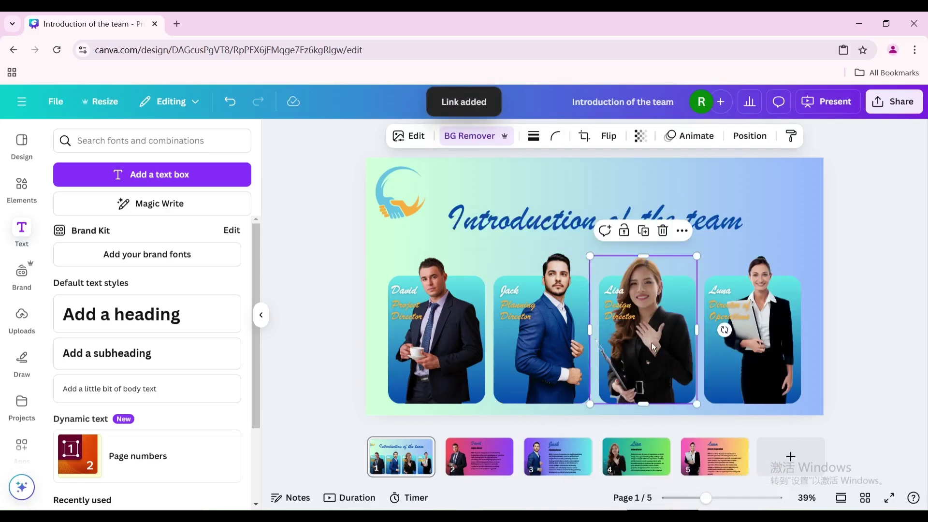
pyautogui.rightClick(652, 343)
pyautogui.click(692, 358)
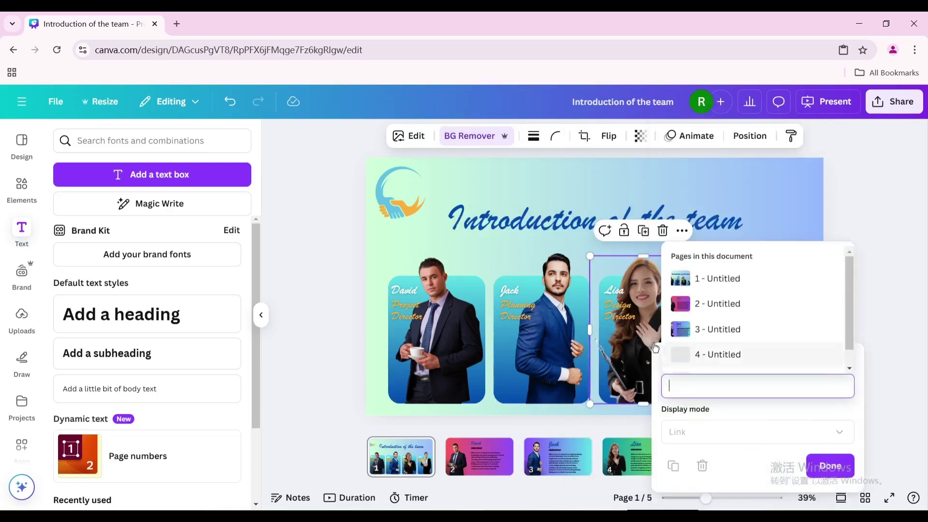
pyautogui.scroll(-1, 706, 333)
pyautogui.click(713, 343)
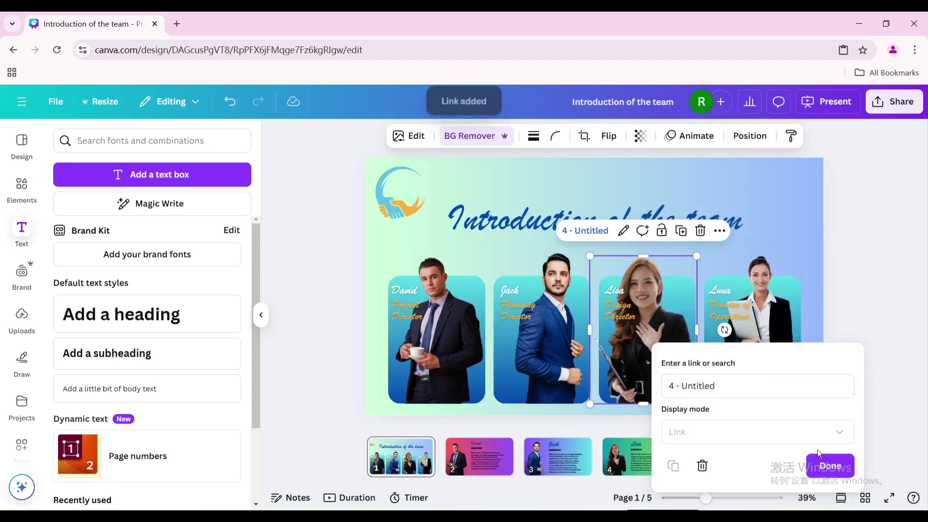
pyautogui.click(830, 465)
# Link the Director of Operations' portrait on the overview page to page 5
pyautogui.click(753, 327)
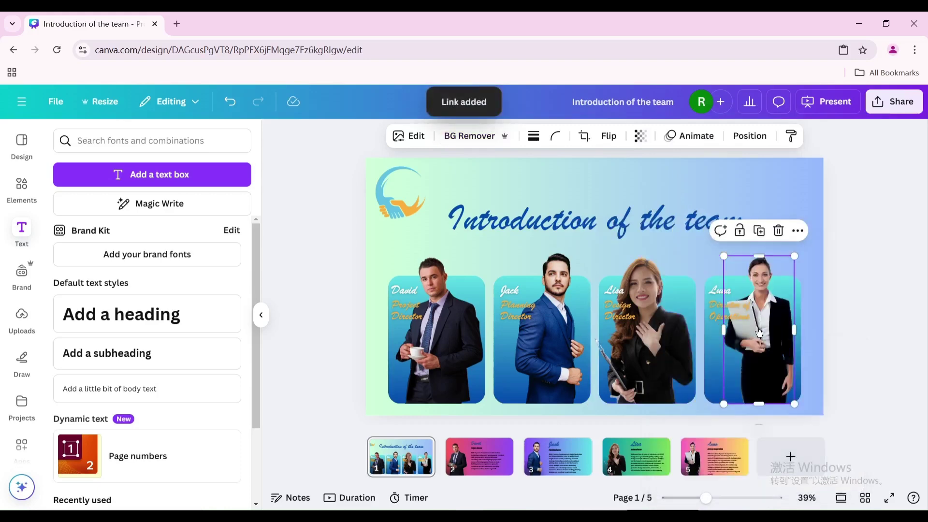
pyautogui.rightClick(758, 332)
pyautogui.click(801, 358)
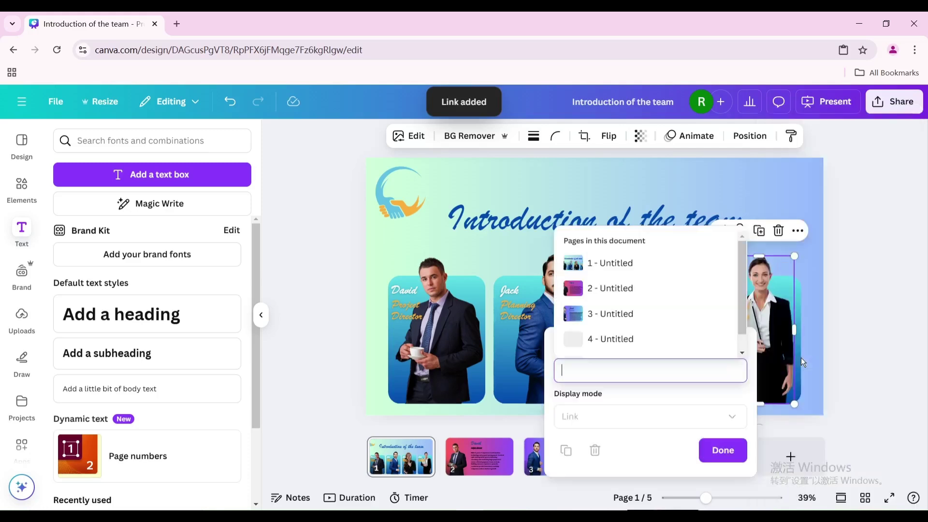
pyautogui.scroll(-1, 599, 333)
pyautogui.click(605, 346)
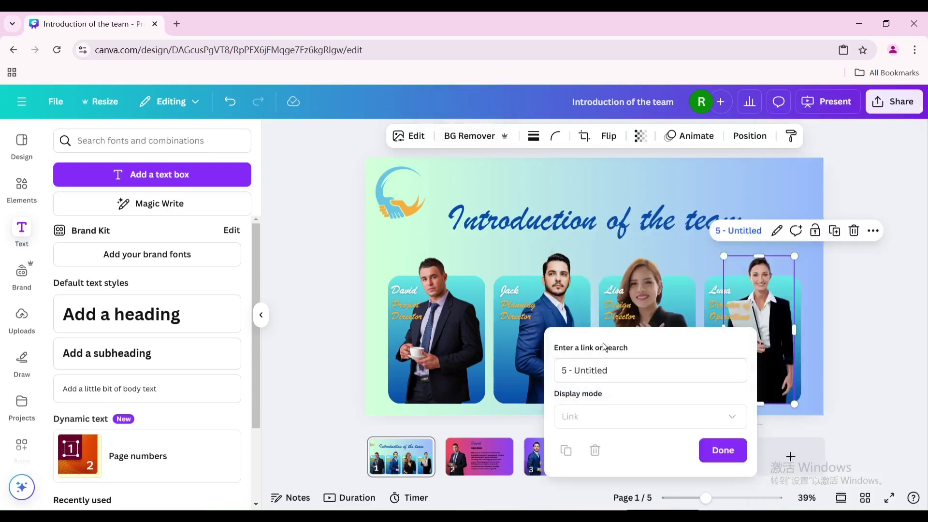
pyautogui.click(723, 450)
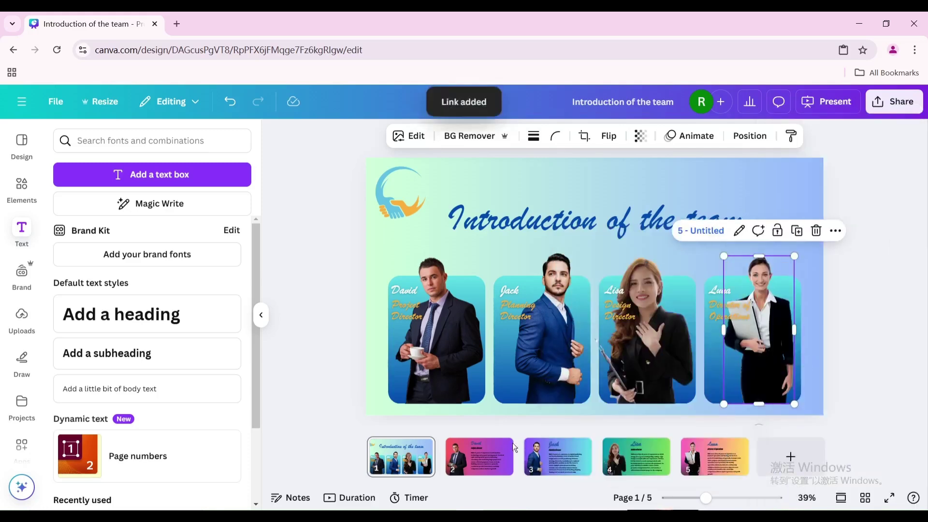
# Link the Project Director's portrait on page 2 back to page 1
pyautogui.click(481, 445)
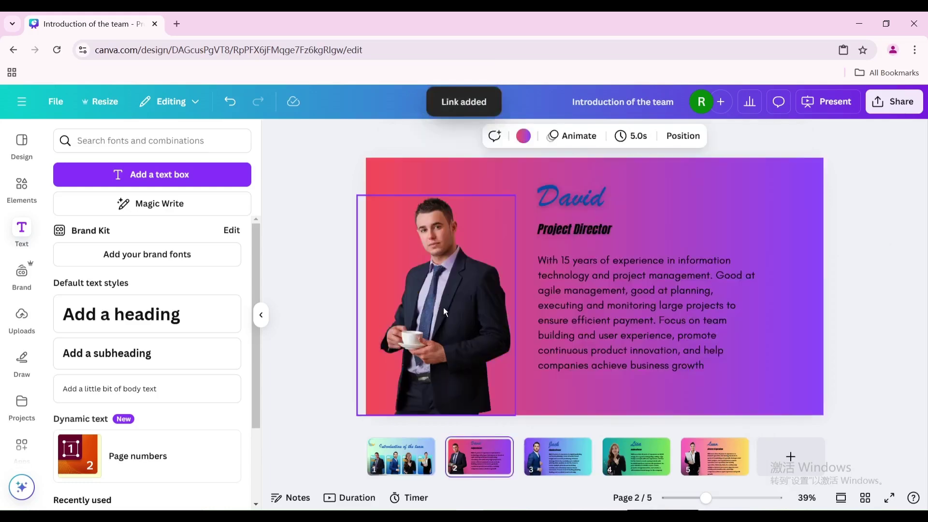
pyautogui.click(443, 306)
pyautogui.rightClick(456, 292)
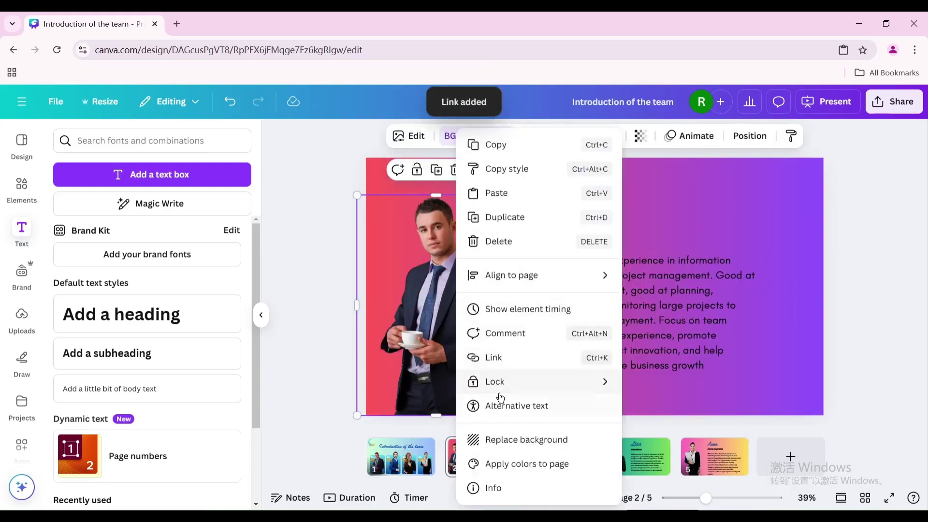
pyautogui.click(491, 356)
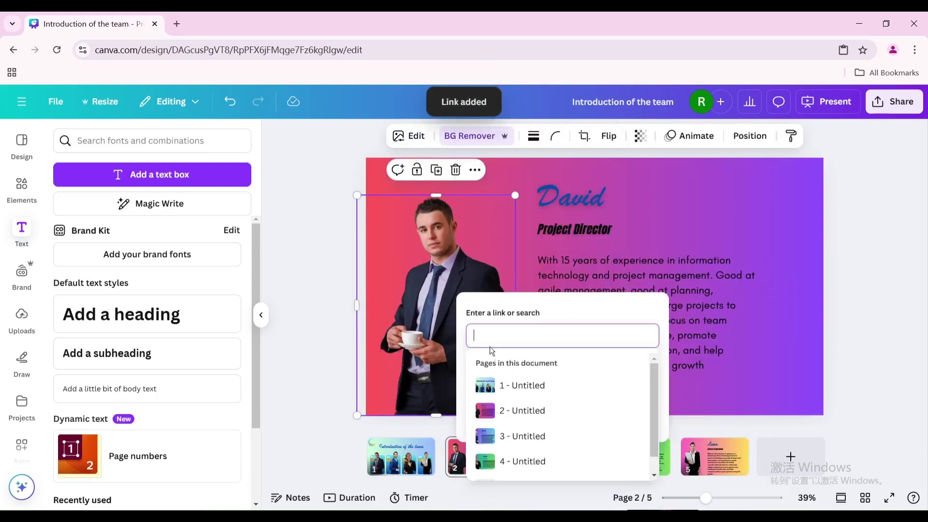
pyautogui.click(515, 386)
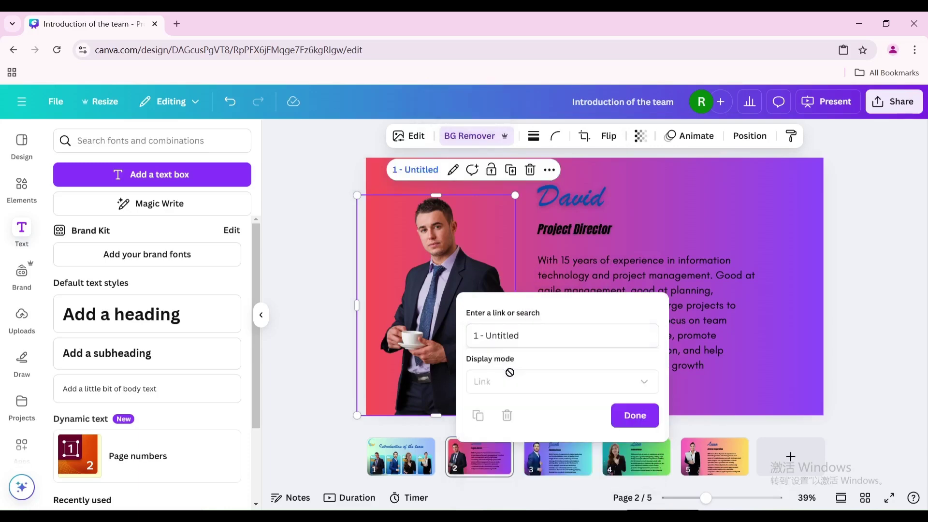
pyautogui.click(632, 418)
# Link the Planning Director's portrait on page 3 back to page 1
pyautogui.click(570, 452)
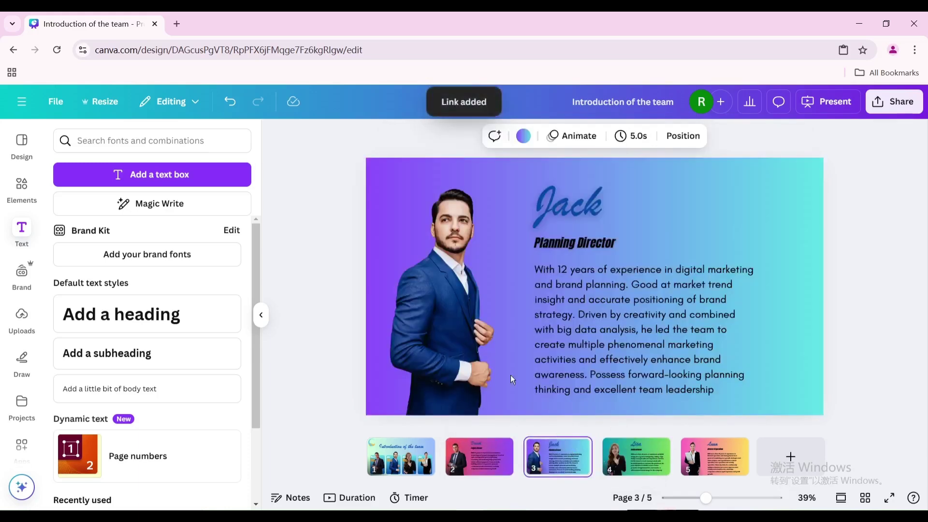
pyautogui.click(471, 284)
pyautogui.rightClick(469, 279)
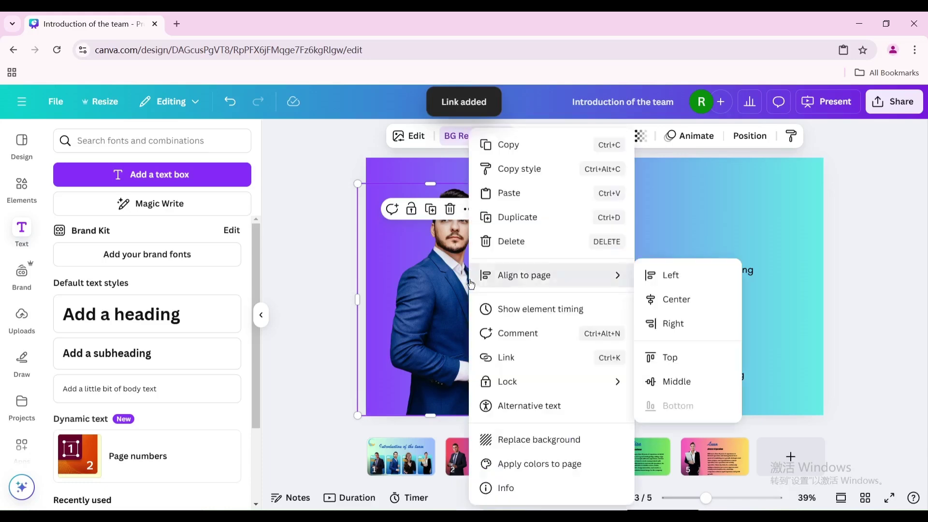
pyautogui.click(508, 359)
pyautogui.scroll(-1, 535, 348)
pyautogui.click(527, 355)
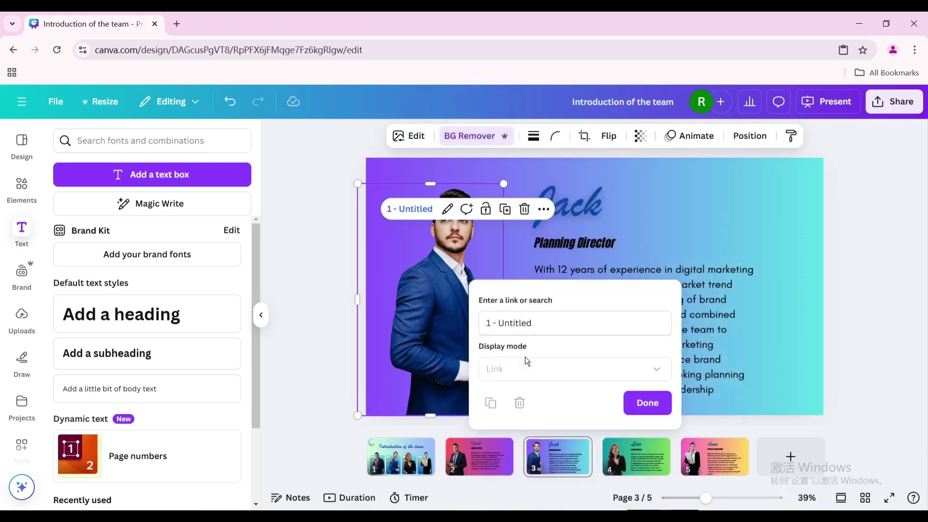
pyautogui.click(647, 403)
# Link the Design Director's portrait on page 4 back to page 1
pyautogui.click(636, 455)
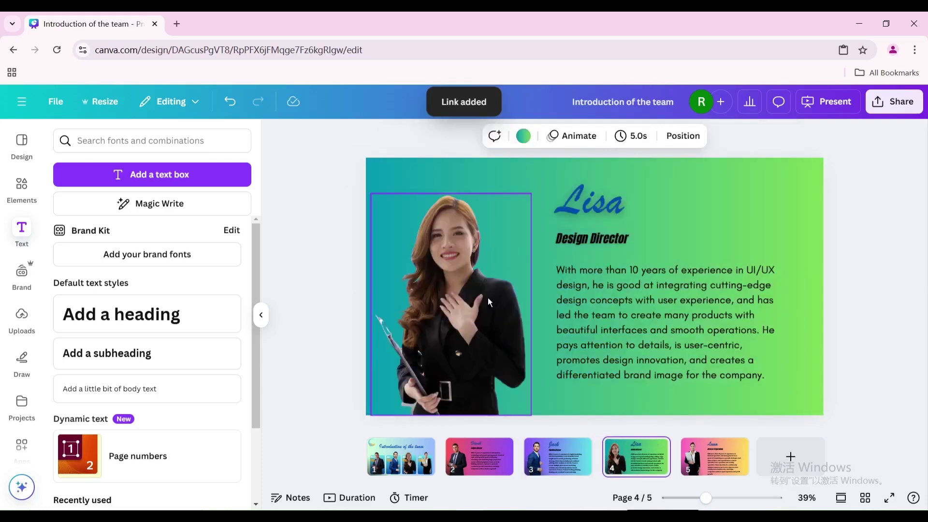
pyautogui.click(461, 280)
pyautogui.rightClick(461, 280)
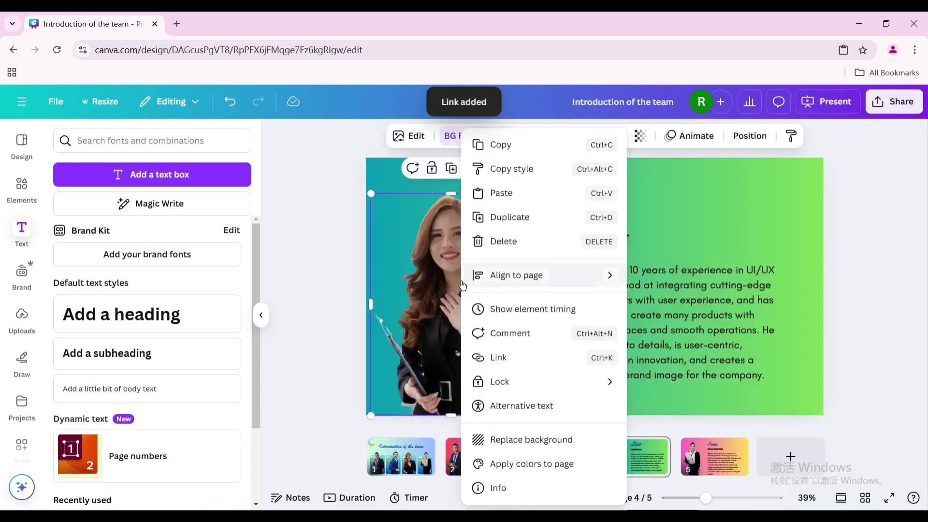
pyautogui.click(503, 356)
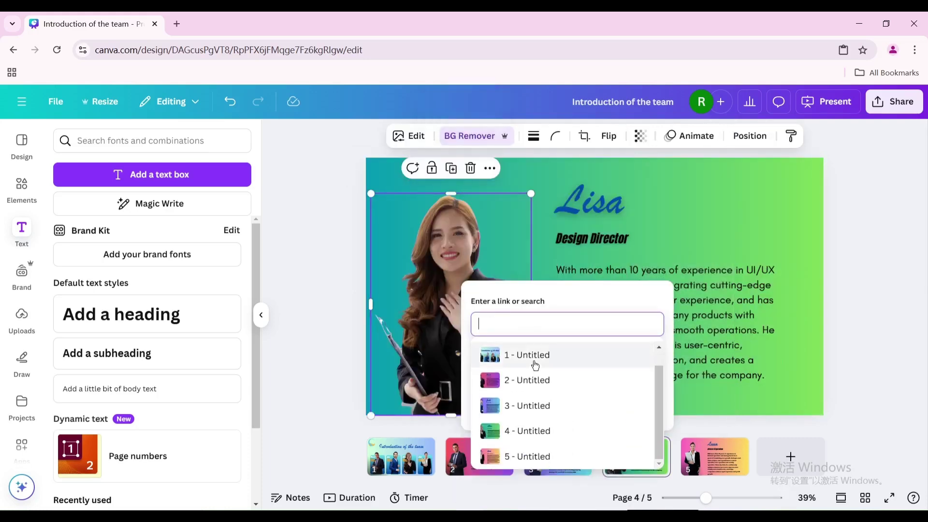
pyautogui.click(535, 357)
pyautogui.click(639, 403)
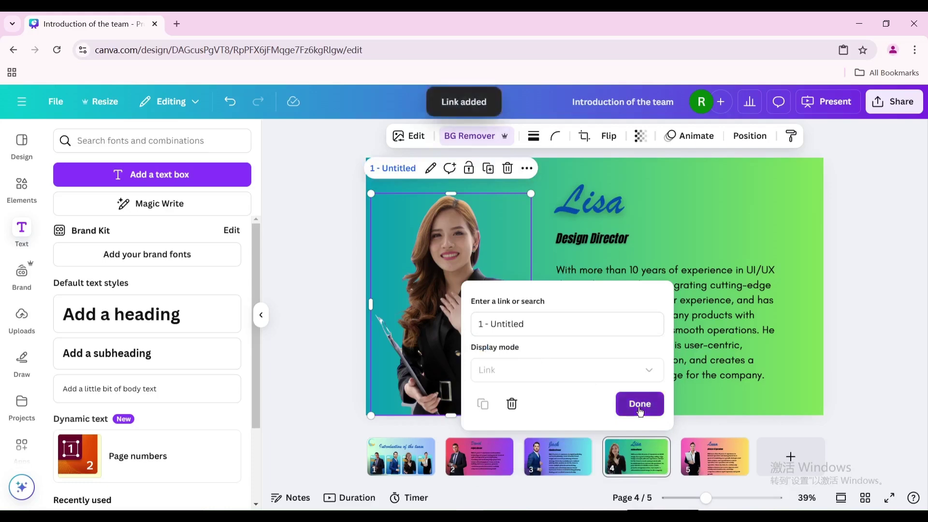
# Link the Director of Operations' portrait on page 5 back to page 1
pyautogui.click(696, 454)
pyautogui.click(470, 273)
pyautogui.rightClick(472, 278)
pyautogui.moveTo(472, 279)
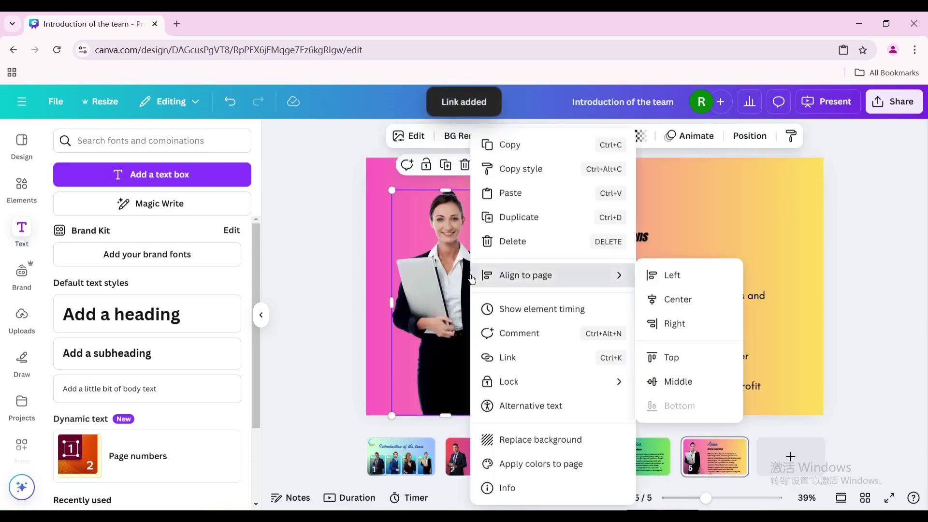
pyautogui.click(507, 358)
pyautogui.scroll(-1, 519, 362)
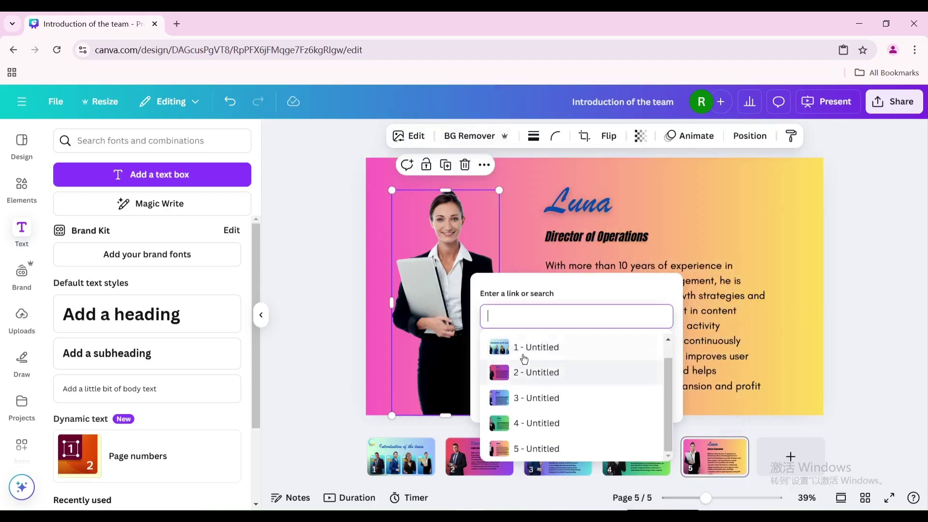
pyautogui.click(524, 358)
pyautogui.click(642, 402)
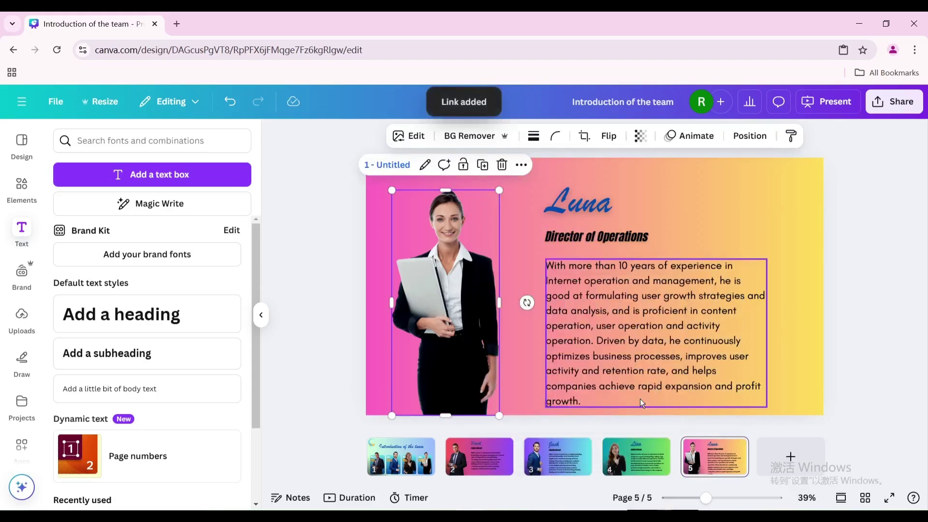
# Duplicate the overview page and place the copy between the Project Director's and Planning Director's pages
pyautogui.rightClick(406, 453)
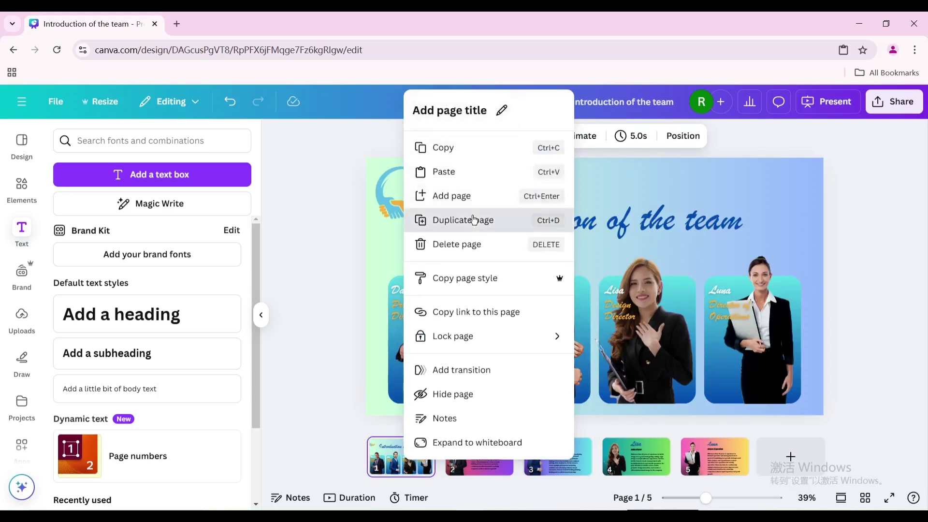
pyautogui.click(472, 219)
pyautogui.moveTo(475, 449); pyautogui.dragTo(511, 453)
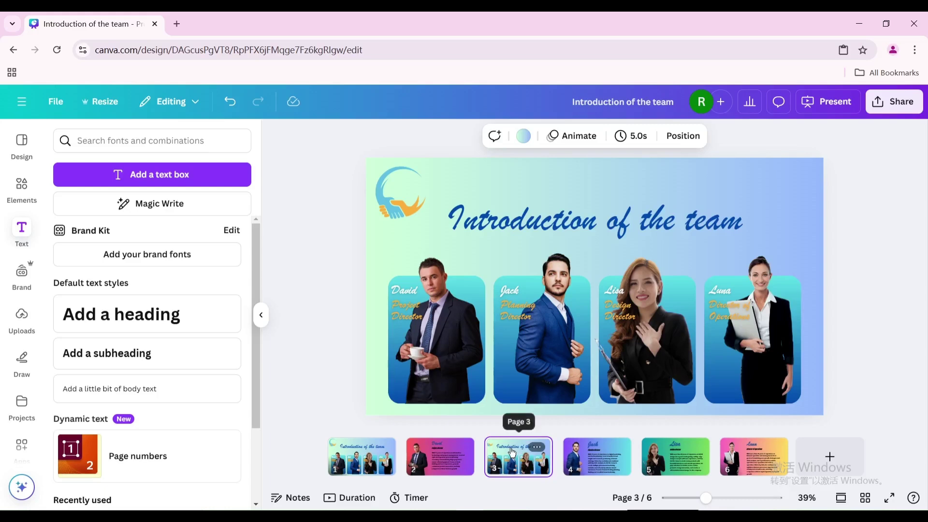
# Duplicate the overview copy on page 3 and place the new copy between the Planning Director's and Design Director's pages
pyautogui.rightClick(512, 424)
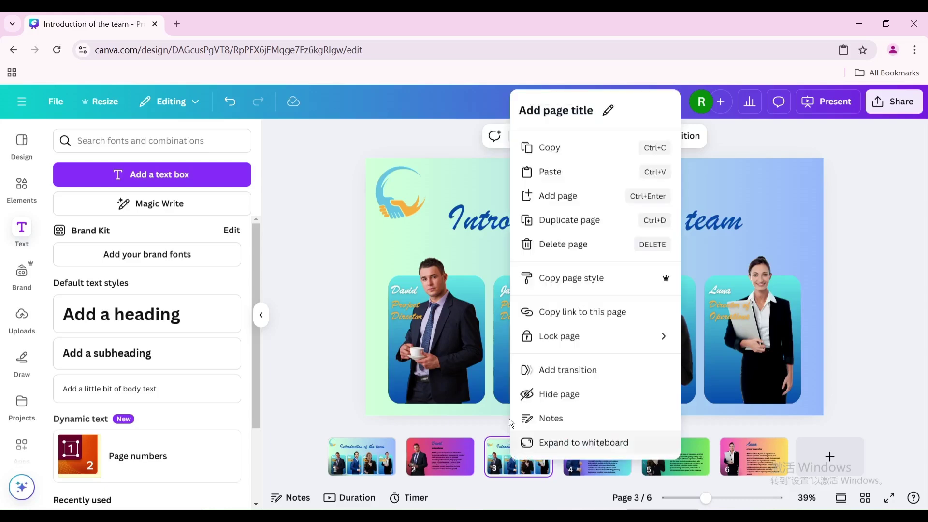
pyautogui.click(553, 221)
pyautogui.moveTo(633, 447); pyautogui.dragTo(659, 463)
# Duplicate the overview copy on page 5 and place the new copy just before the Director of Operations' page
pyautogui.rightClick(630, 458)
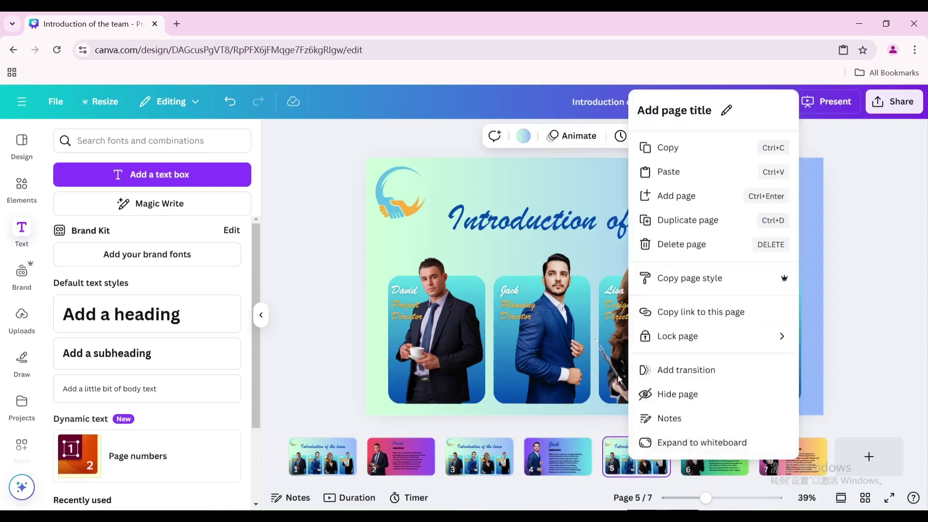
pyautogui.click(669, 224)
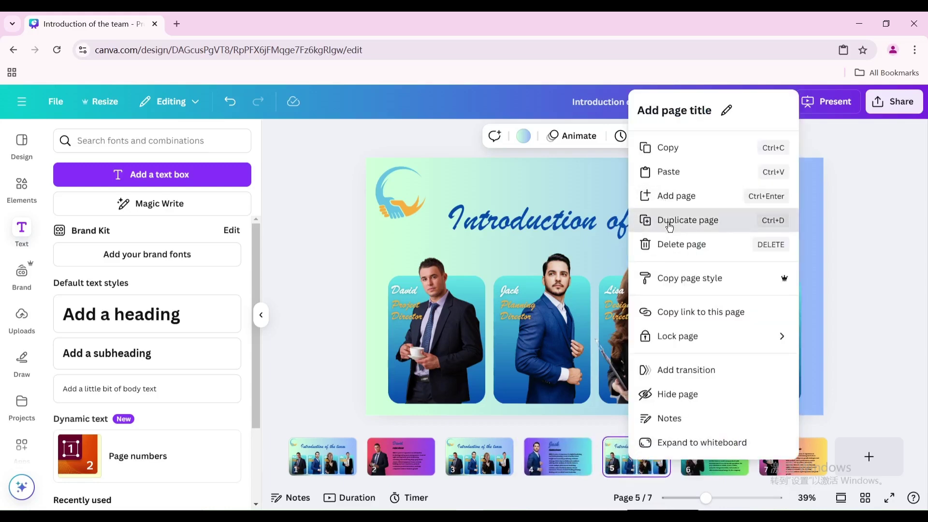
pyautogui.moveTo(696, 457); pyautogui.dragTo(797, 463)
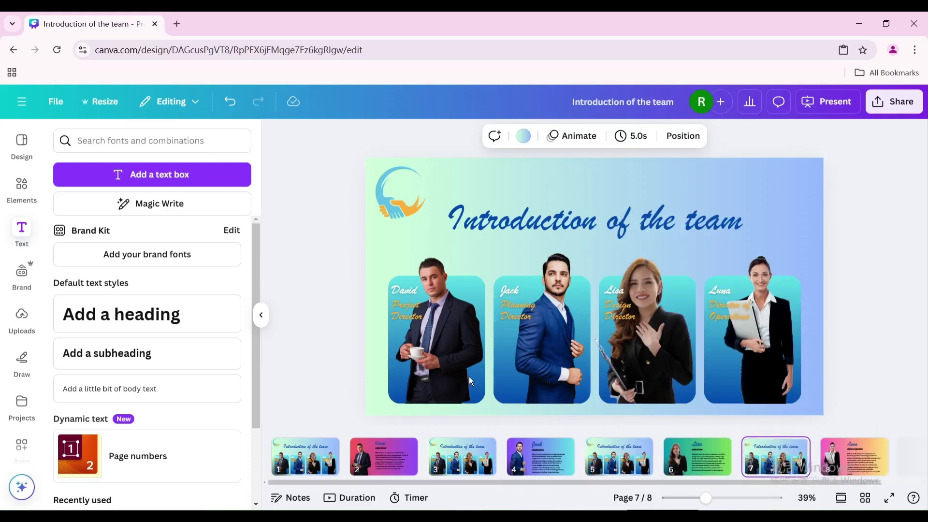
# Add a 1-second Match & Move transition after page 1 and apply it to all pages
pyautogui.click(349, 465)
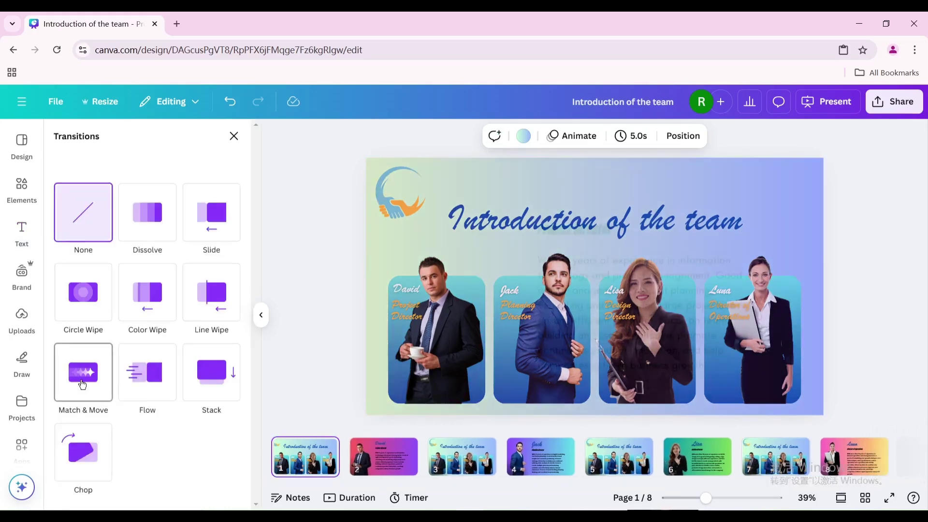
pyautogui.click(82, 384)
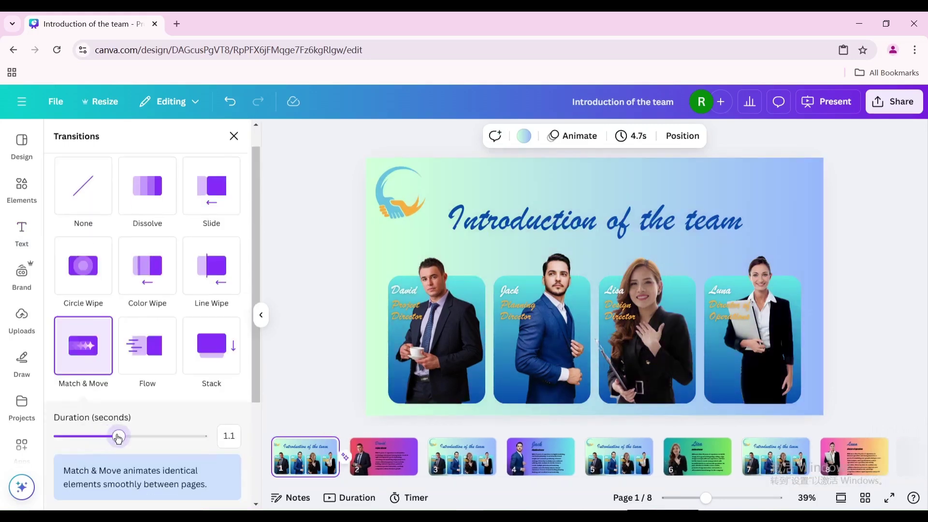
pyautogui.scroll(-3, 109, 435)
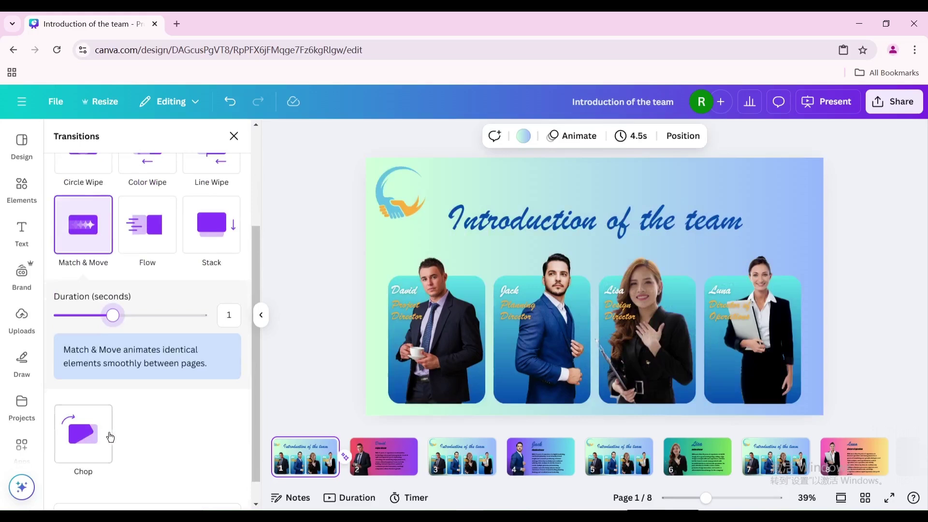
pyautogui.scroll(-1, 150, 490)
pyautogui.click(146, 488)
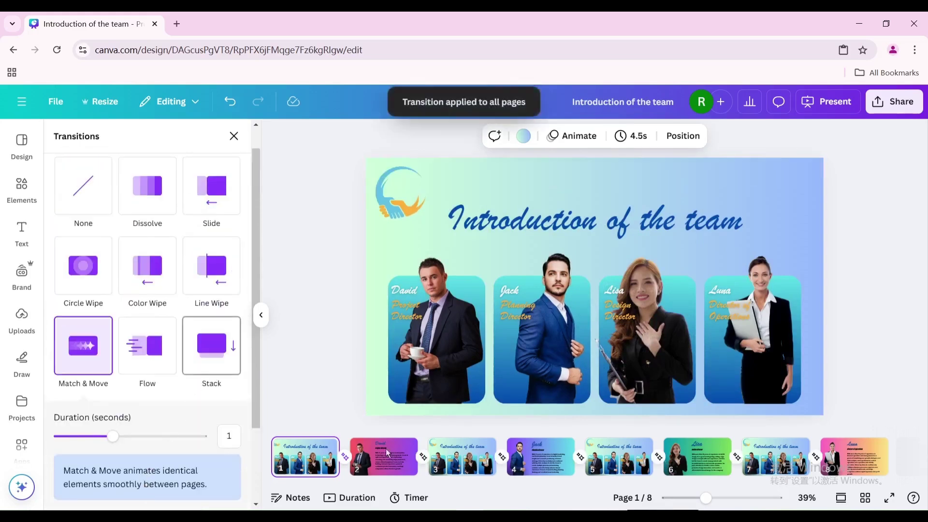
# Apply the Blur animation to the job title and description text on the Project Director's page
pyautogui.click(378, 472)
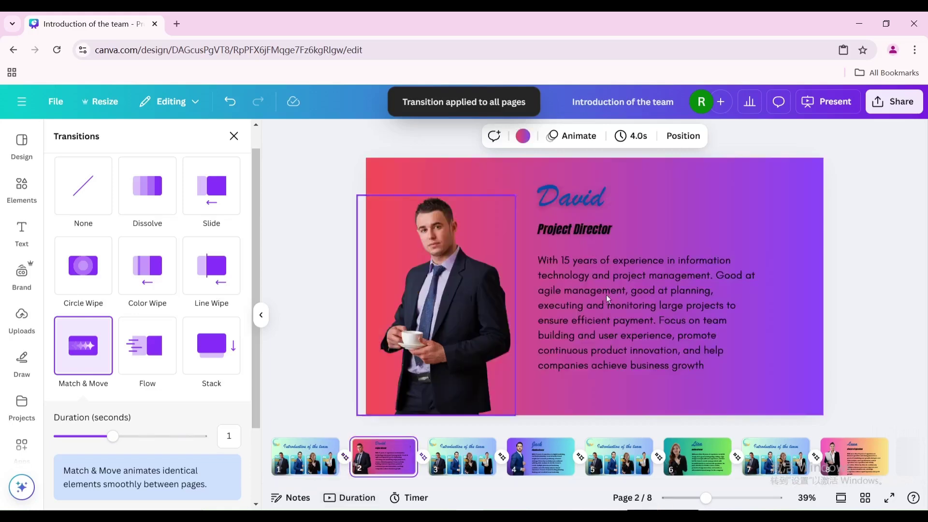
pyautogui.click(553, 229)
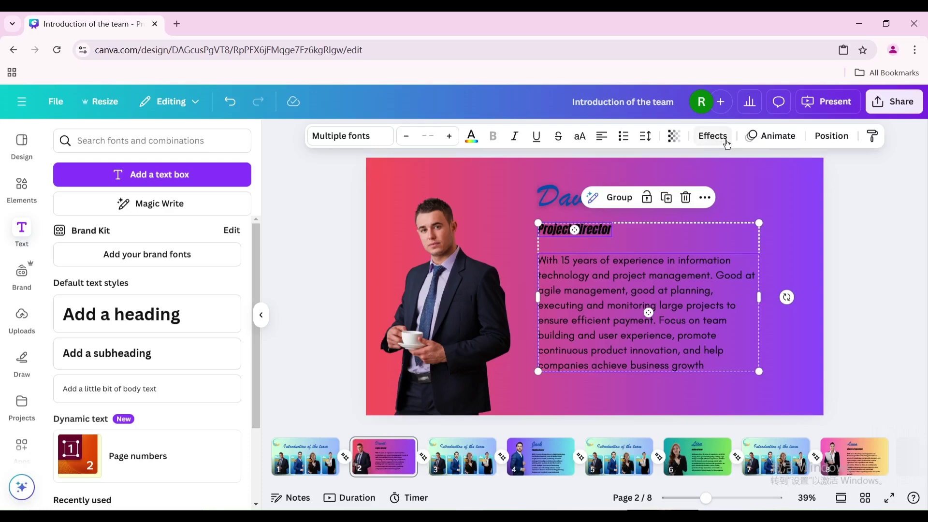
pyautogui.click(757, 137)
pyautogui.scroll(-10, 199, 369)
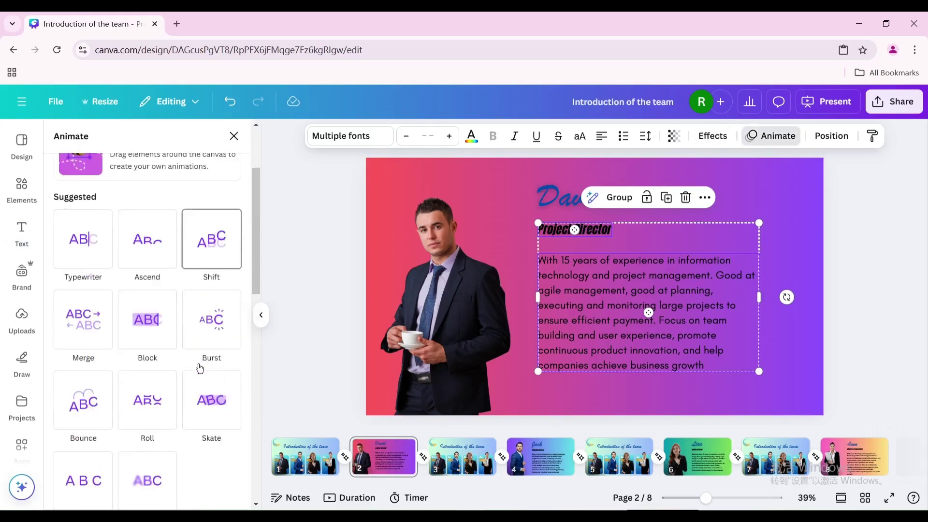
pyautogui.click(200, 370)
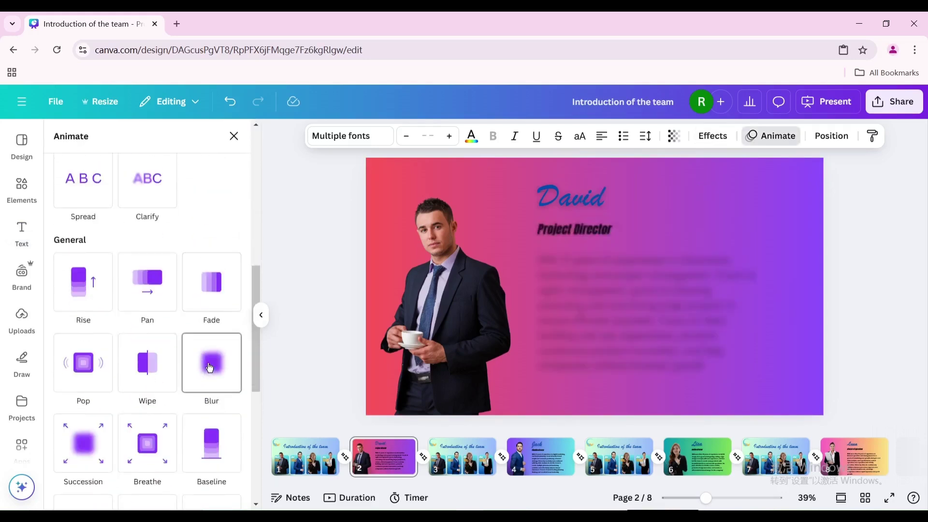
# Show element timing and trim the start of the Project Director's job title and description so each lasts 4.0 seconds
pyautogui.rightClick(603, 289)
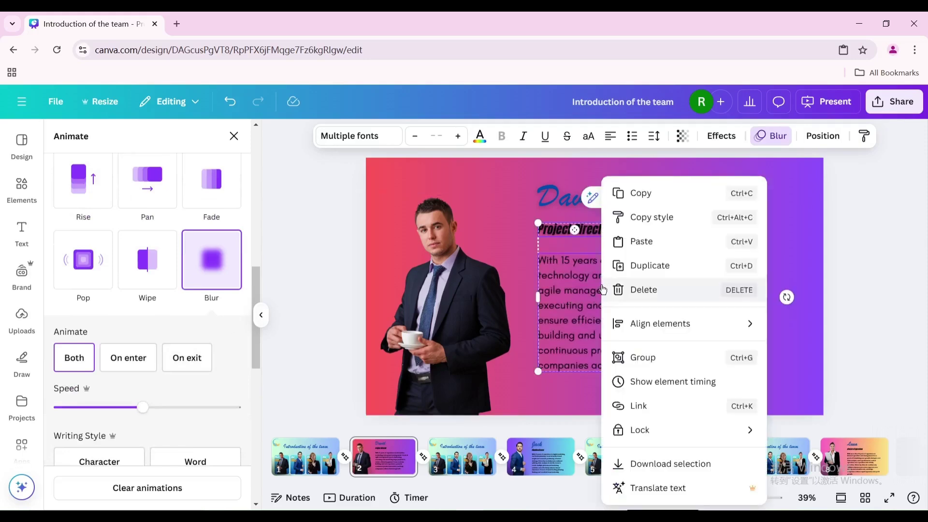
pyautogui.click(696, 382)
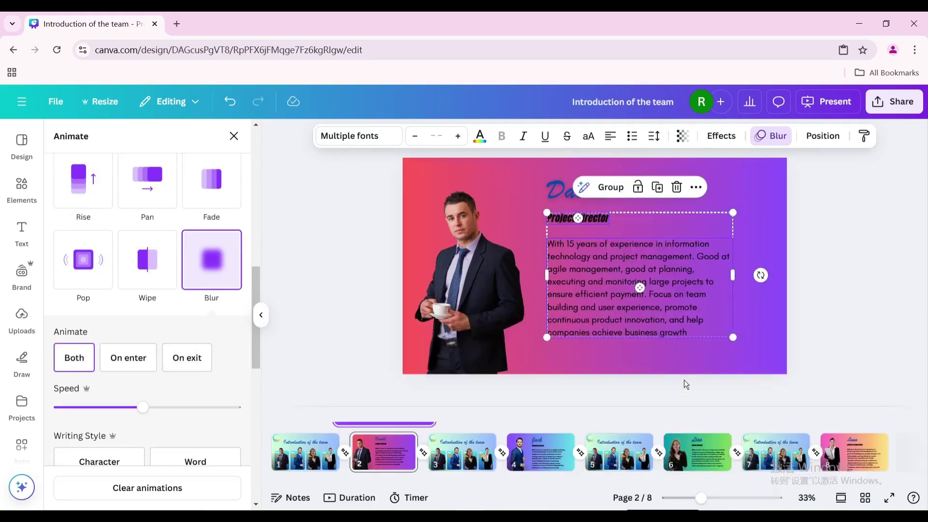
pyautogui.moveTo(341, 413); pyautogui.dragTo(350, 414)
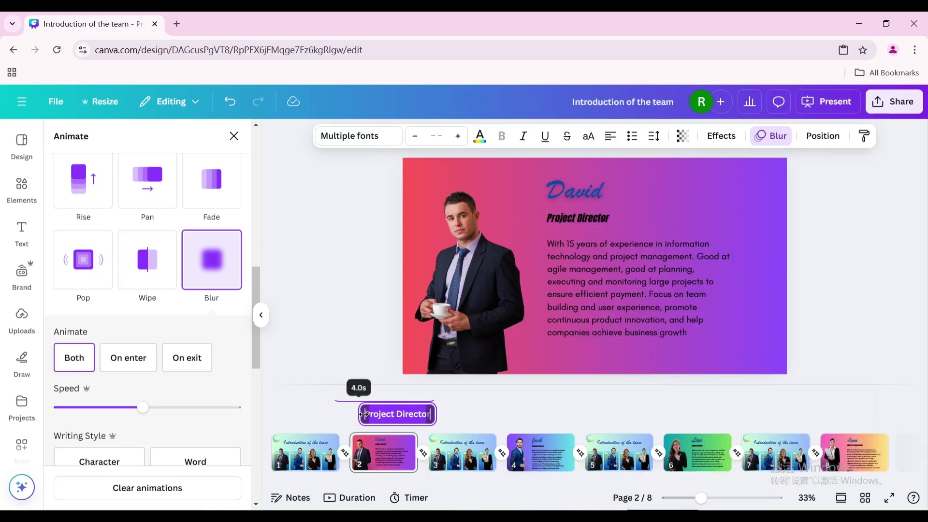
pyautogui.moveTo(363, 414); pyautogui.dragTo(362, 415)
pyautogui.click(556, 311)
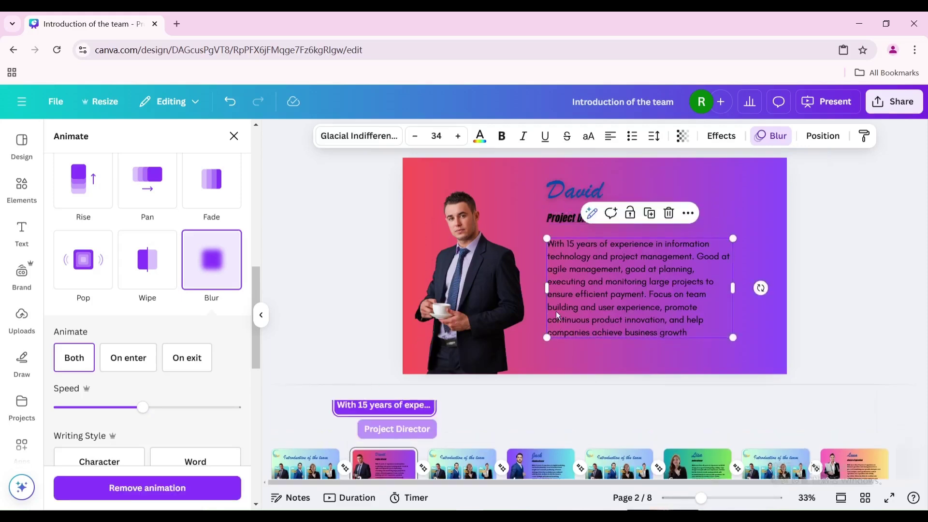
pyautogui.click(573, 222)
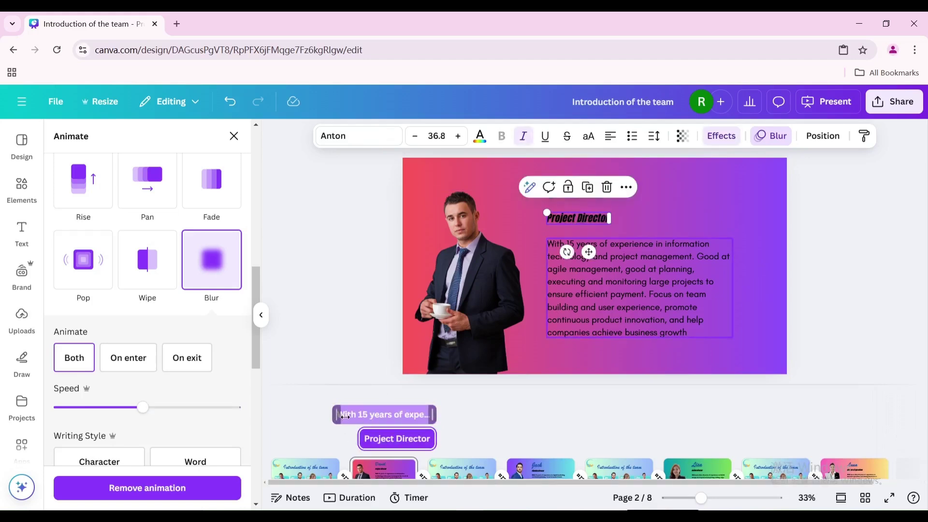
pyautogui.moveTo(345, 417); pyautogui.dragTo(361, 417)
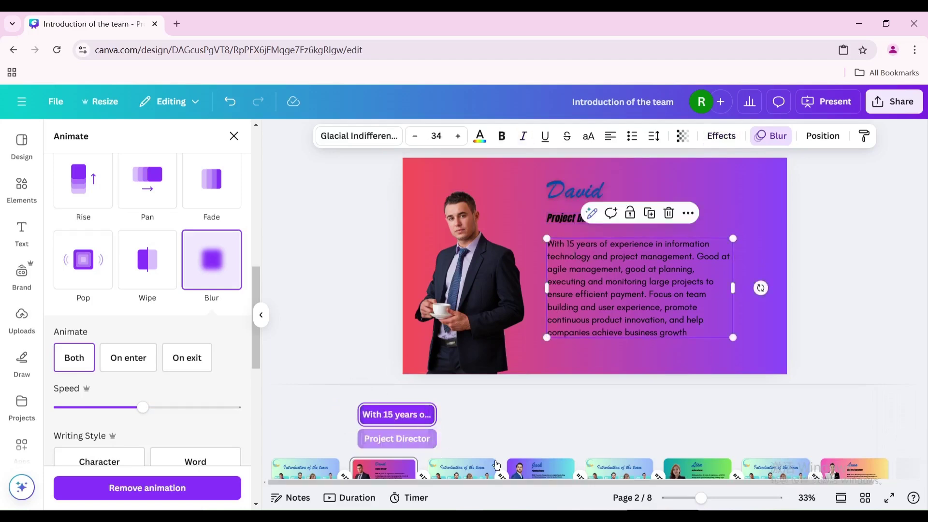
# Apply the Blur animation to the Planning Director's job title and description on page 4 and delay their start in the timeline
pyautogui.click(530, 469)
pyautogui.moveTo(804, 367); pyautogui.dragTo(577, 231)
pyautogui.click(210, 356)
pyautogui.moveTo(493, 439); pyautogui.dragTo(522, 417)
# Apply the Blur animation to the Design Director's job title and description on page 6 and delay their start in the timeline
pyautogui.click(699, 466)
pyautogui.moveTo(816, 338); pyautogui.dragTo(575, 227)
pyautogui.click(771, 136)
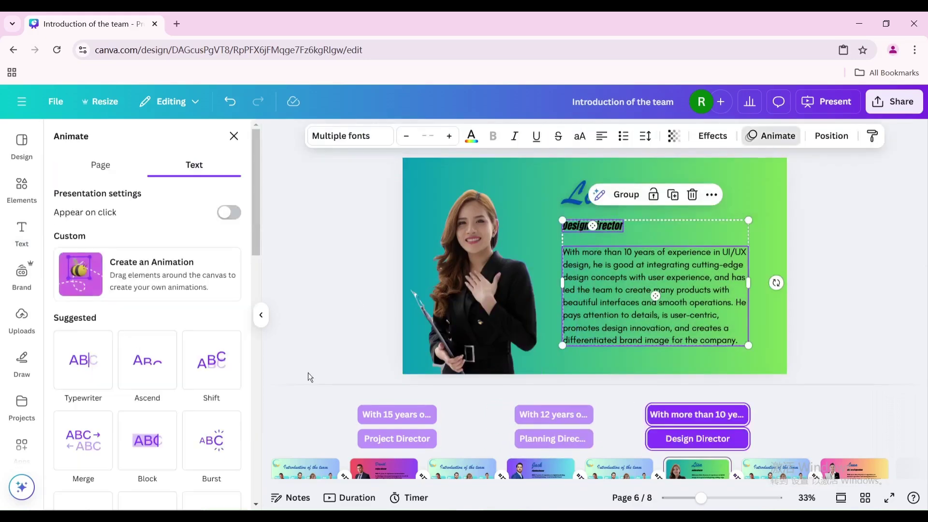
pyautogui.scroll(-7, 208, 358)
pyautogui.click(212, 359)
pyautogui.moveTo(650, 439); pyautogui.dragTo(678, 439)
pyautogui.moveTo(651, 415); pyautogui.dragTo(677, 416)
# Apply an on-enter Blur animation to the Director of Operations' job title and description on page 8 and trim their timing to 4.0 seconds
pyautogui.click(855, 468)
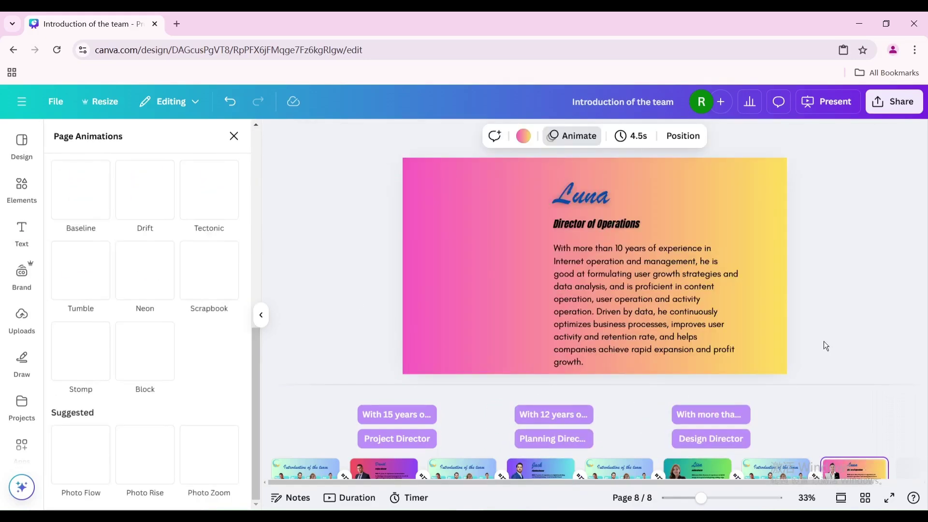
pyautogui.moveTo(824, 341); pyautogui.dragTo(580, 227)
pyautogui.click(784, 139)
pyautogui.click(194, 303)
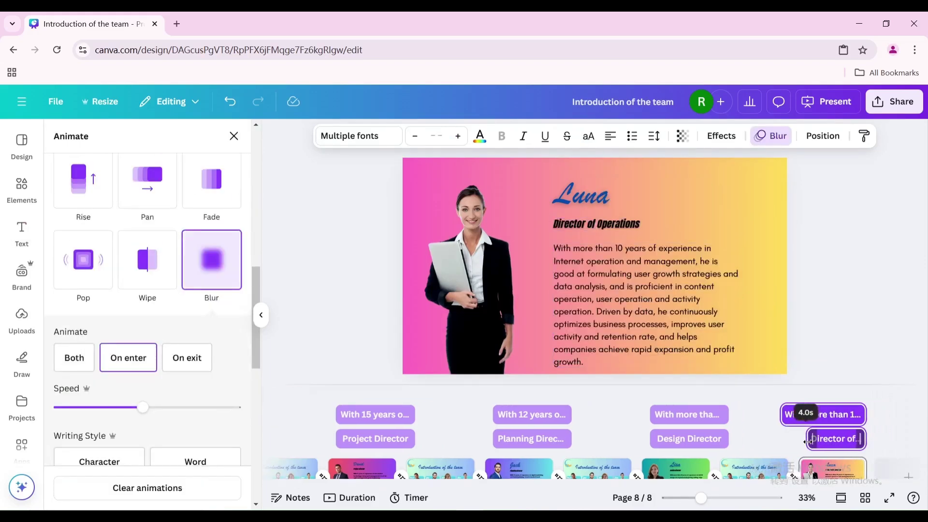
pyautogui.press('Escape')
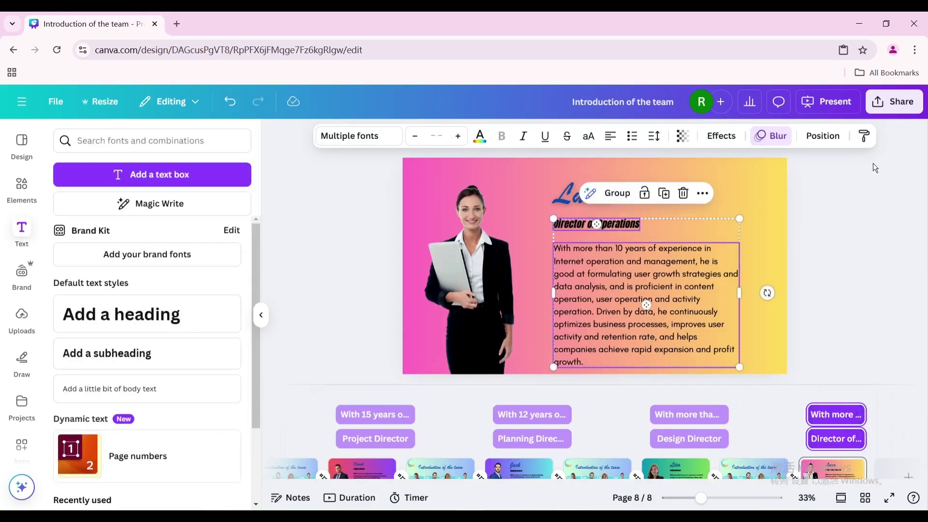
# Present the design full screen from the Director of Operations page and follow her portrait's link back to the team overview
pyautogui.click(830, 102)
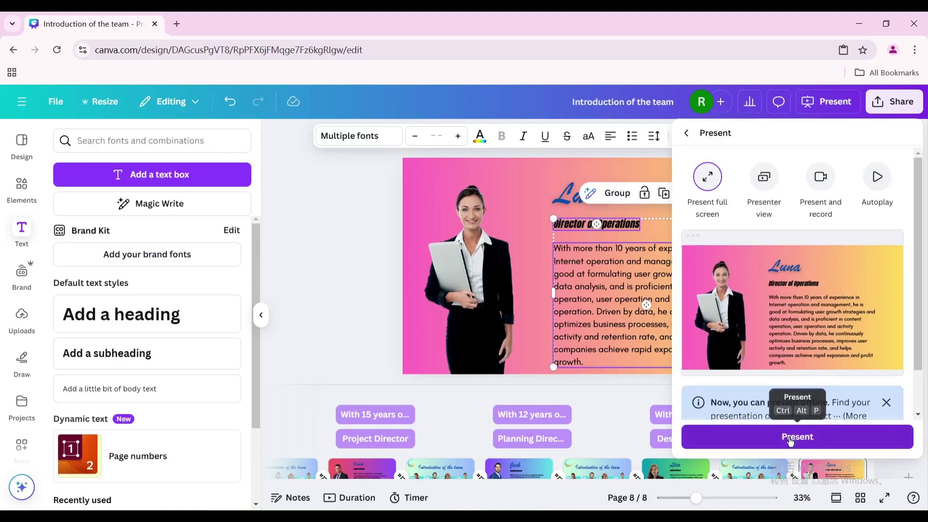
pyautogui.click(790, 438)
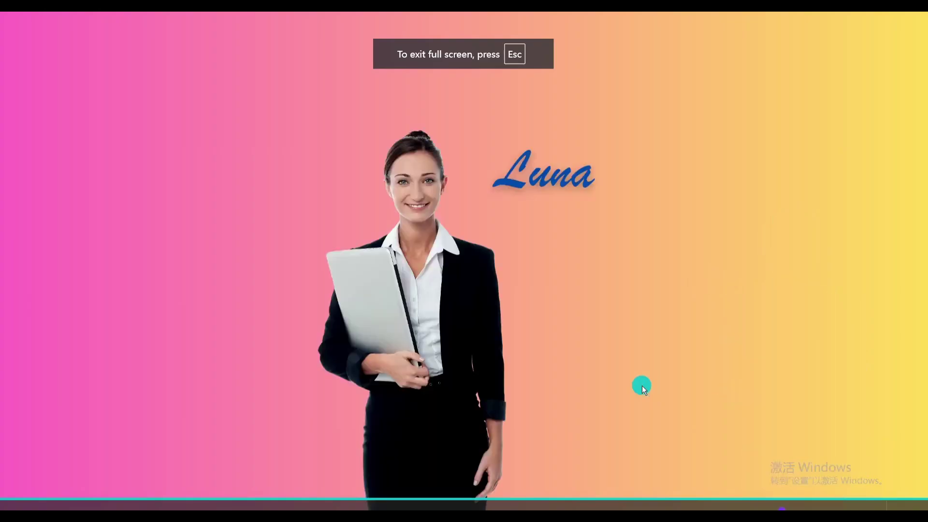
pyautogui.click(160, 248)
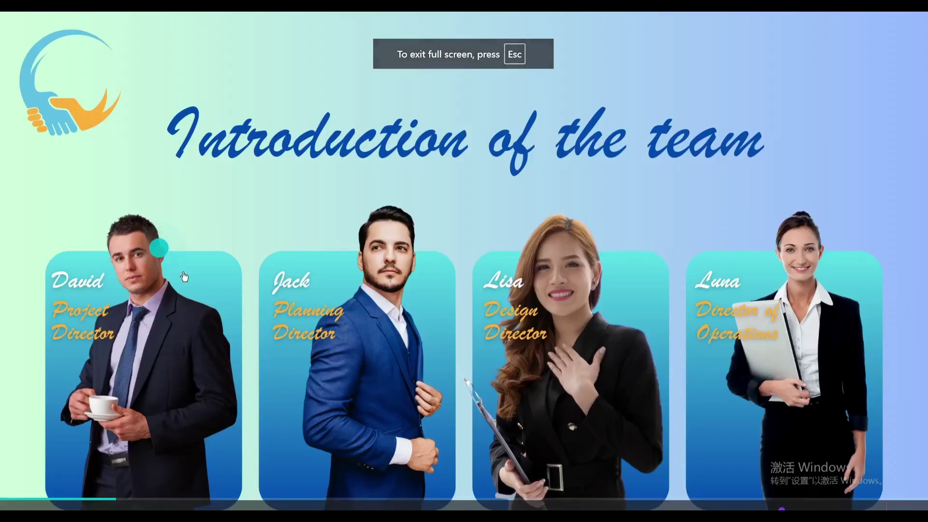
# Test the portrait links by visiting the Project Director and Design Director pages, returning to the overview after each, and opening the Director of Operations page
pyautogui.click(197, 368)
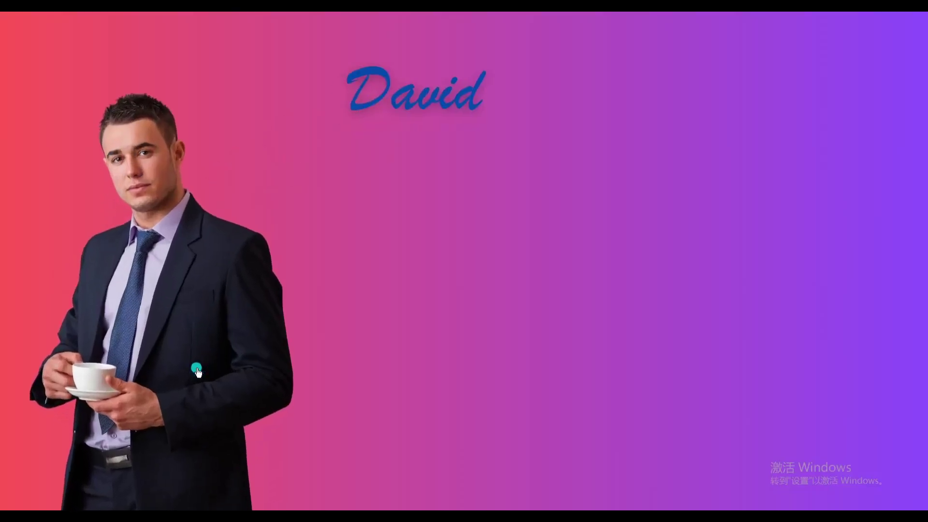
pyautogui.click(192, 352)
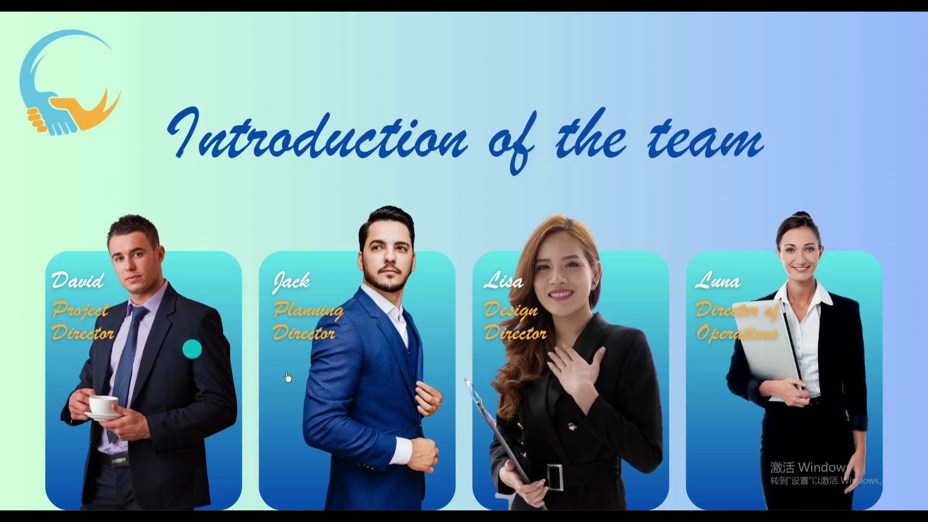
pyautogui.click(588, 404)
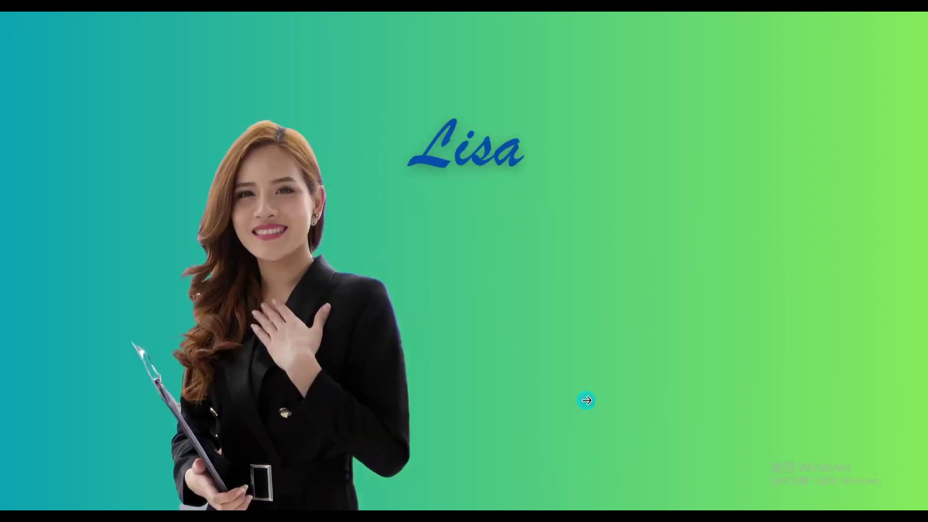
pyautogui.click(285, 330)
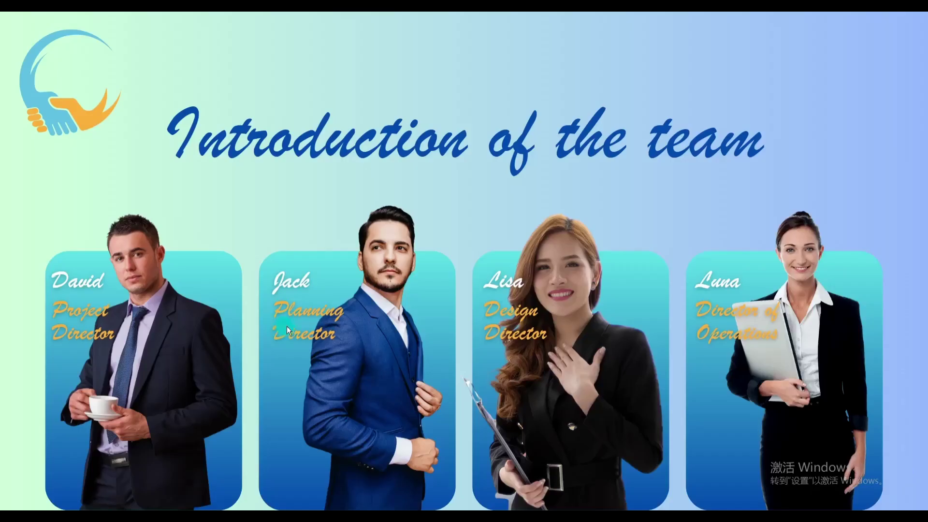
pyautogui.click(797, 397)
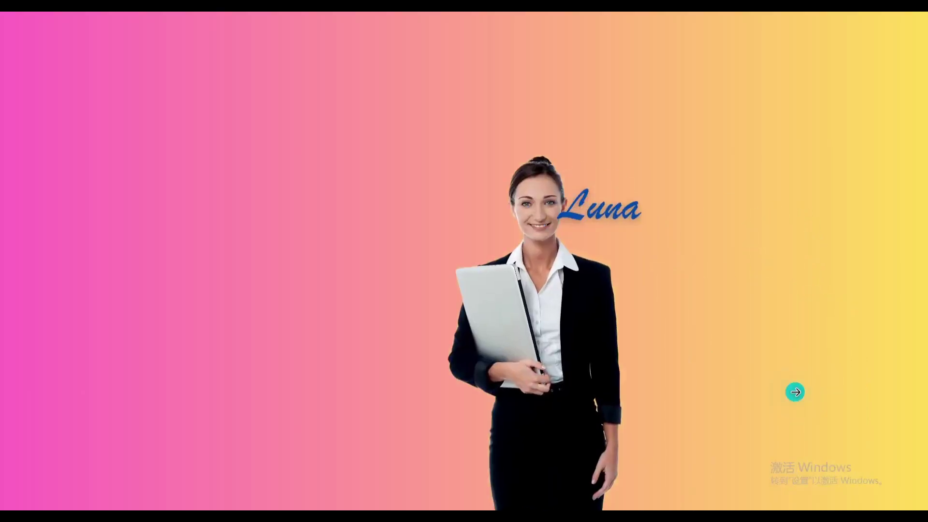
pyautogui.click(794, 392)
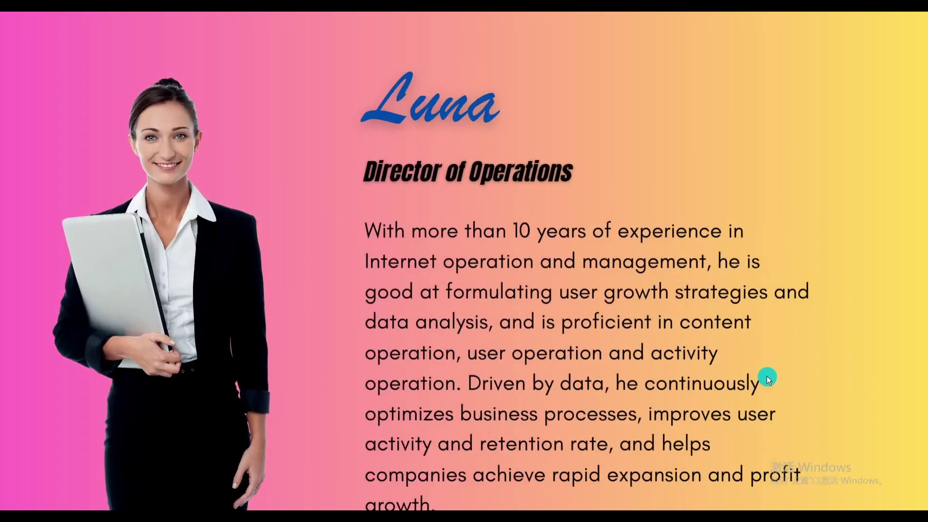